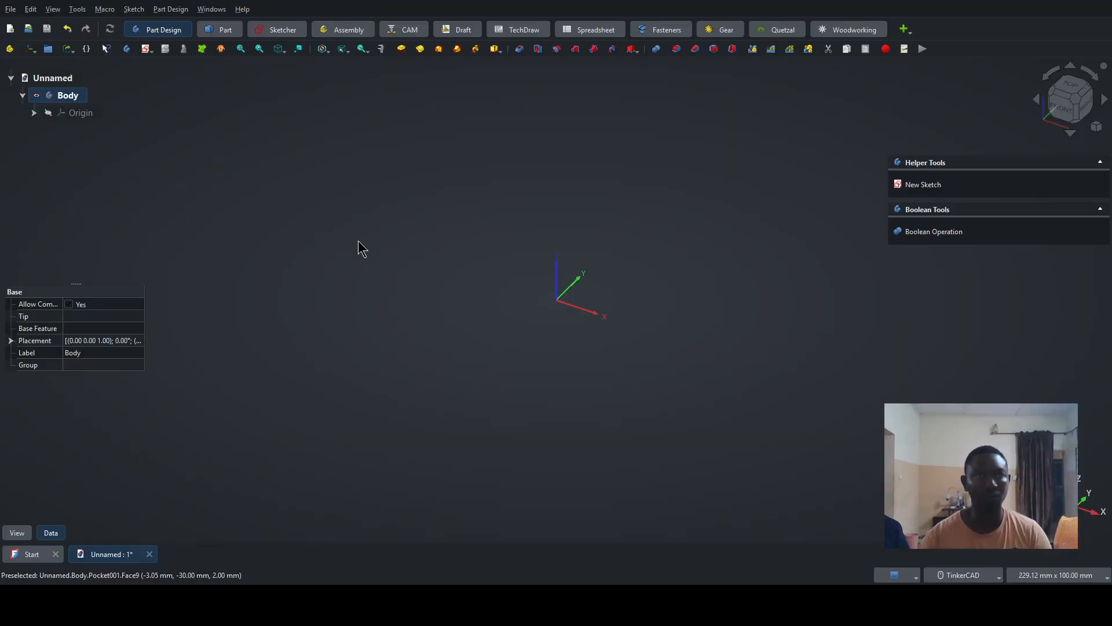
# Create a new sketch on the XY base plane of the body.
pyautogui.click(926, 185)
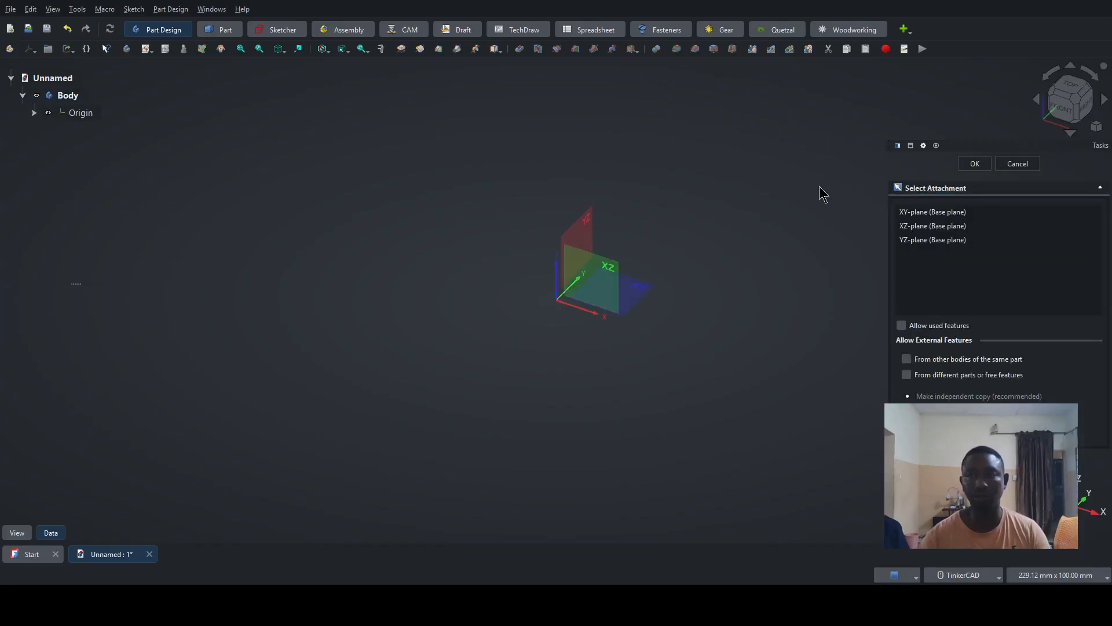
pyautogui.click(640, 288)
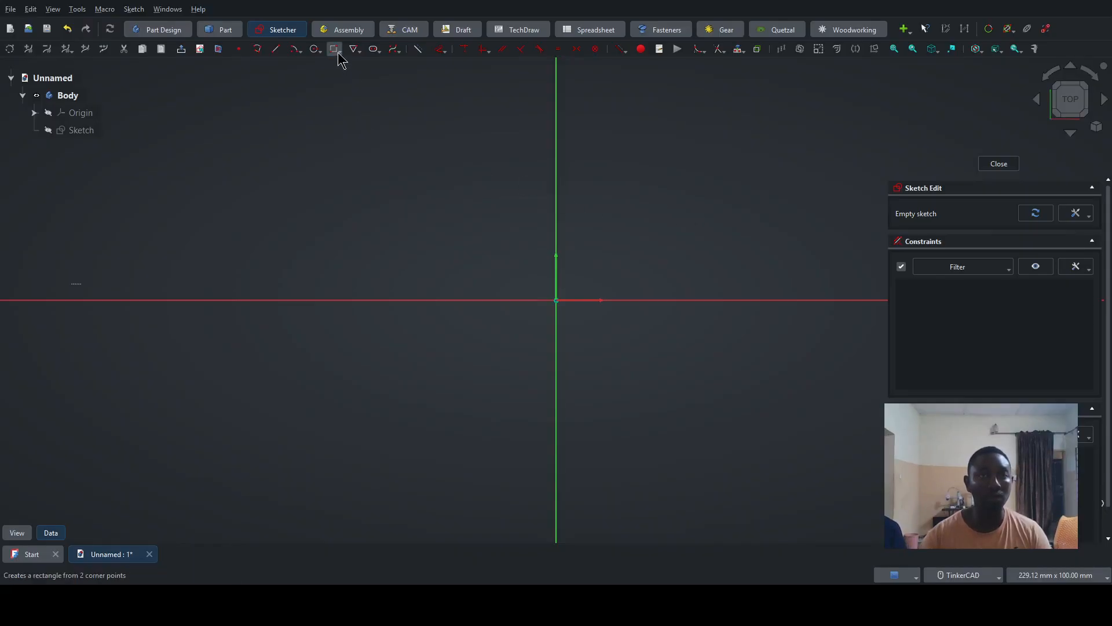
# Sketch a centred rectangle about 59 mm wide and 55 mm high on the origin.
pyautogui.click(356, 80)
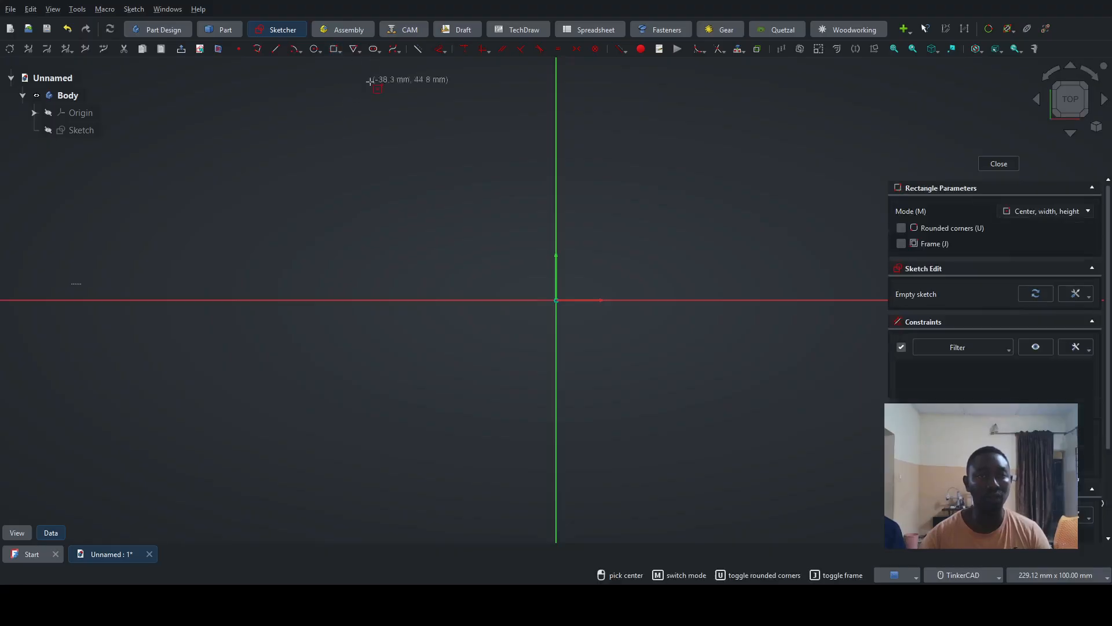
pyautogui.click(557, 300)
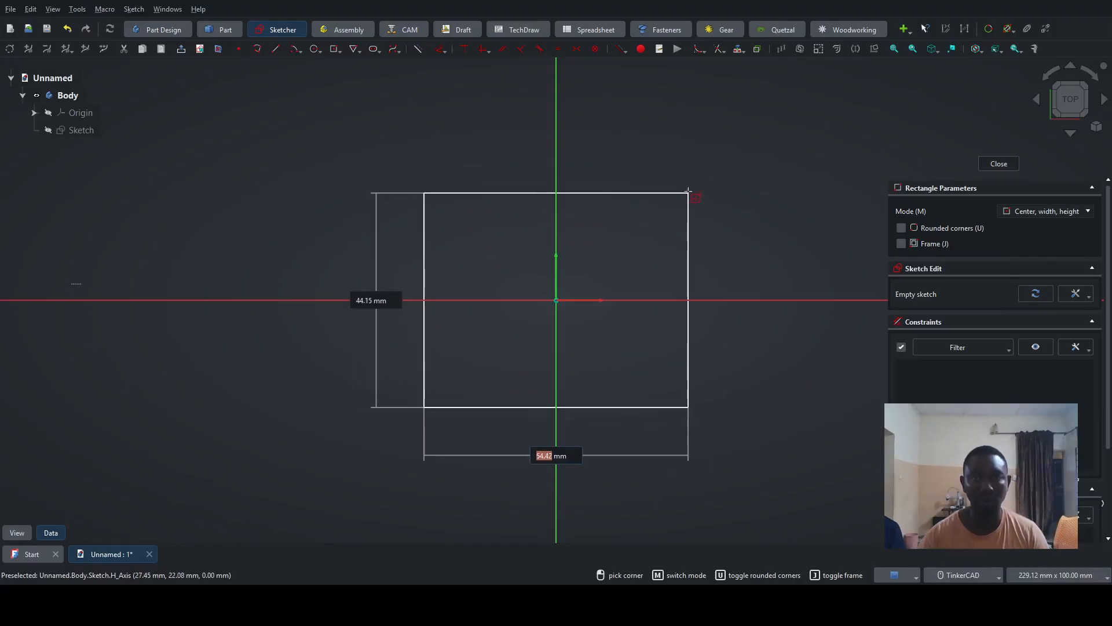
pyautogui.click(700, 167)
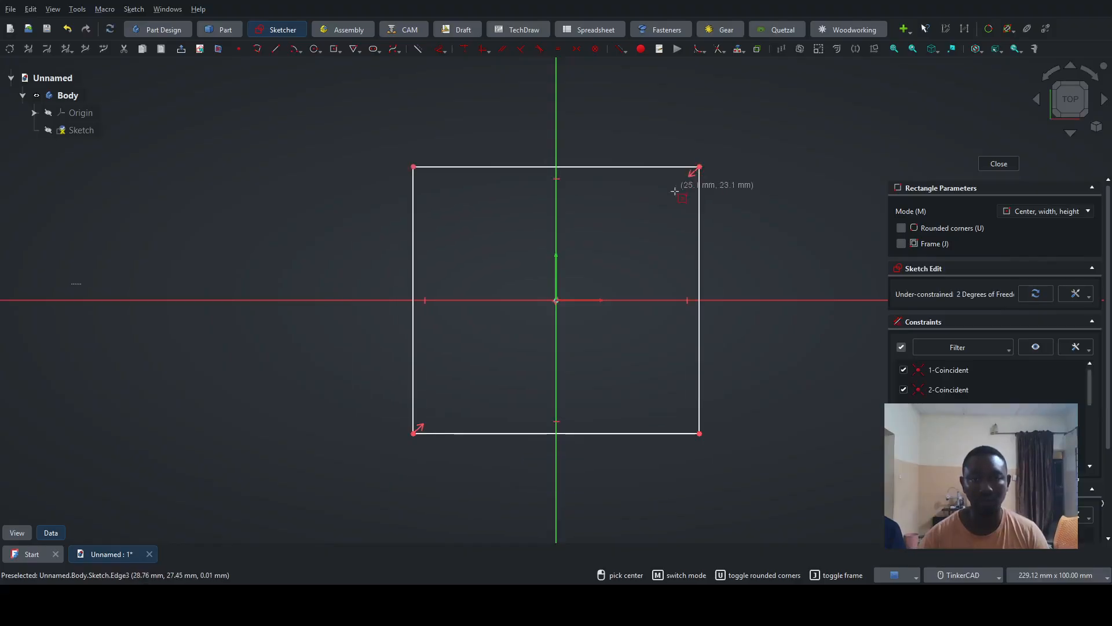
pyautogui.rightClick(639, 209)
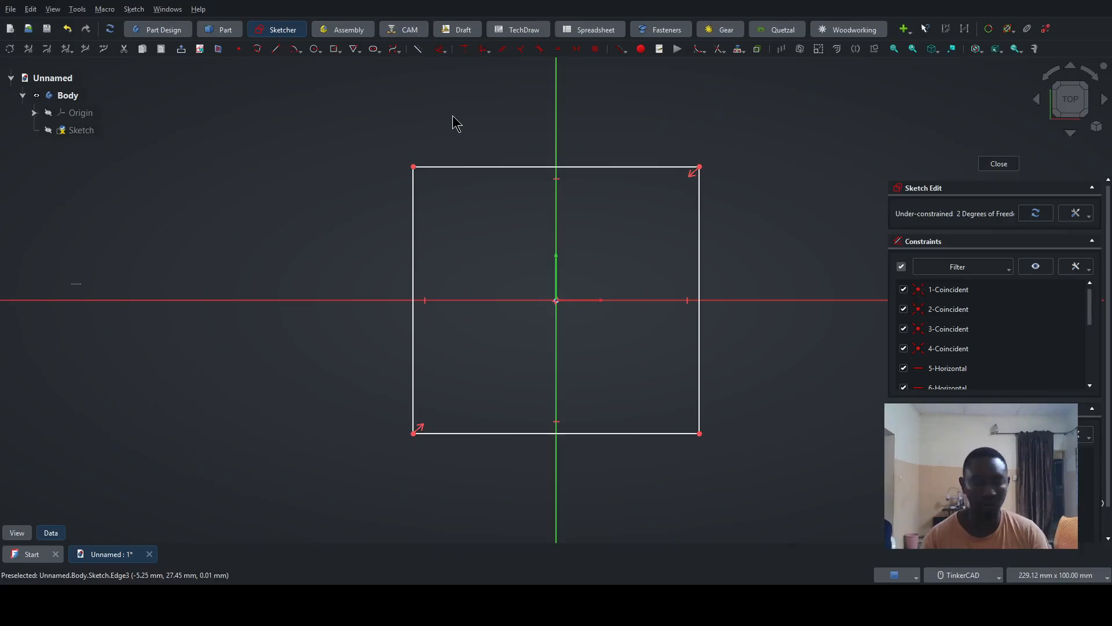
# Fillet all four corners of the rectangle with the Fillet tool, picking each pair of adjacent edges.
pyautogui.click(450, 168)
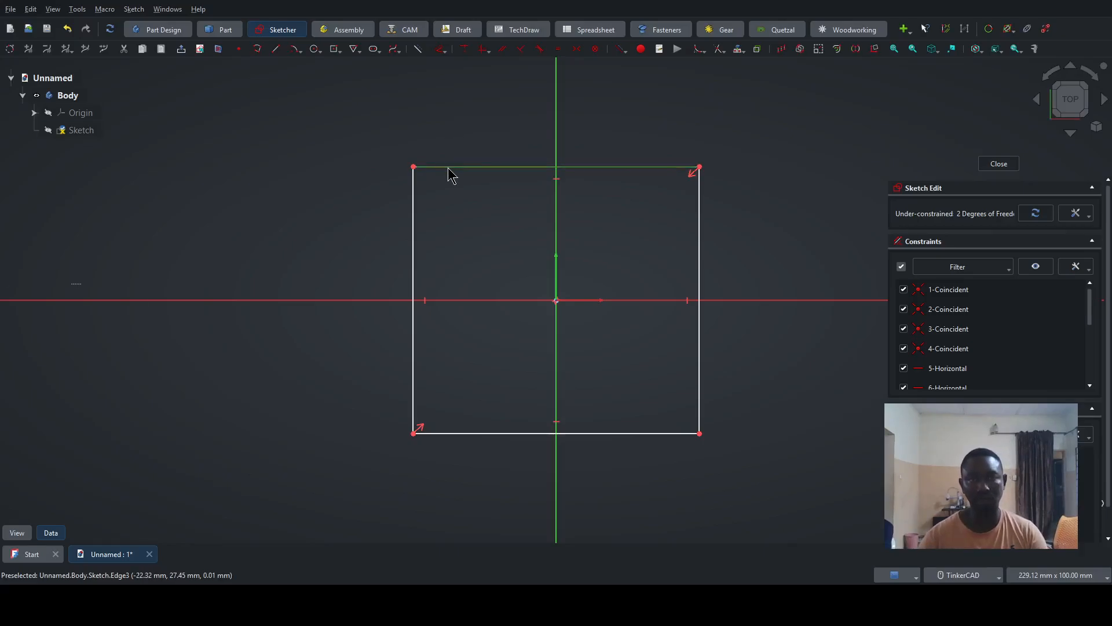
pyautogui.click(412, 198)
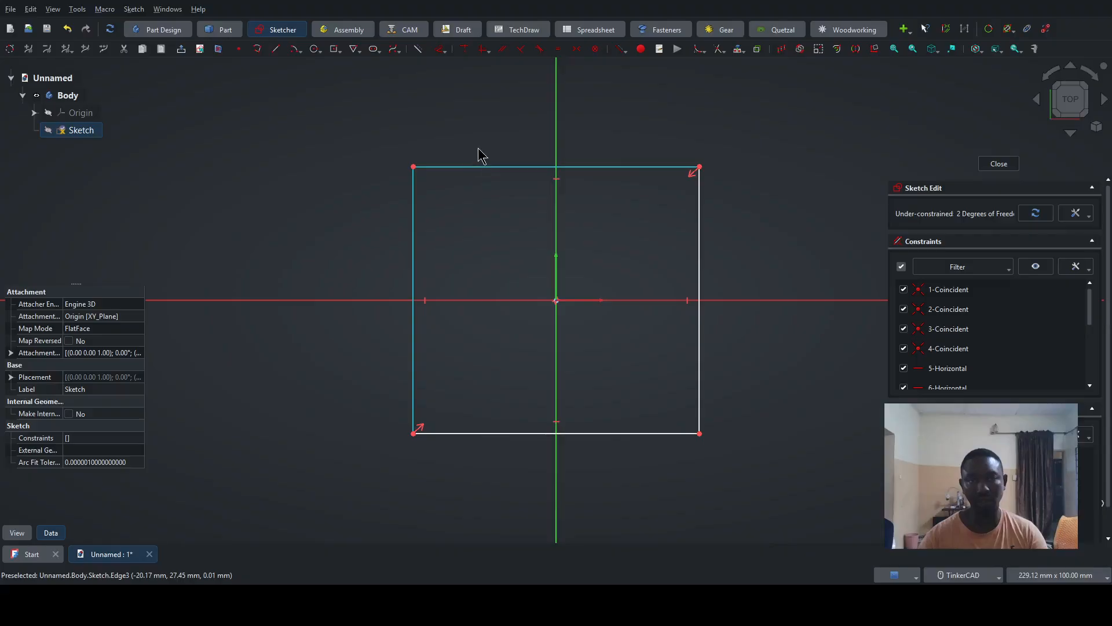
pyautogui.click(699, 49)
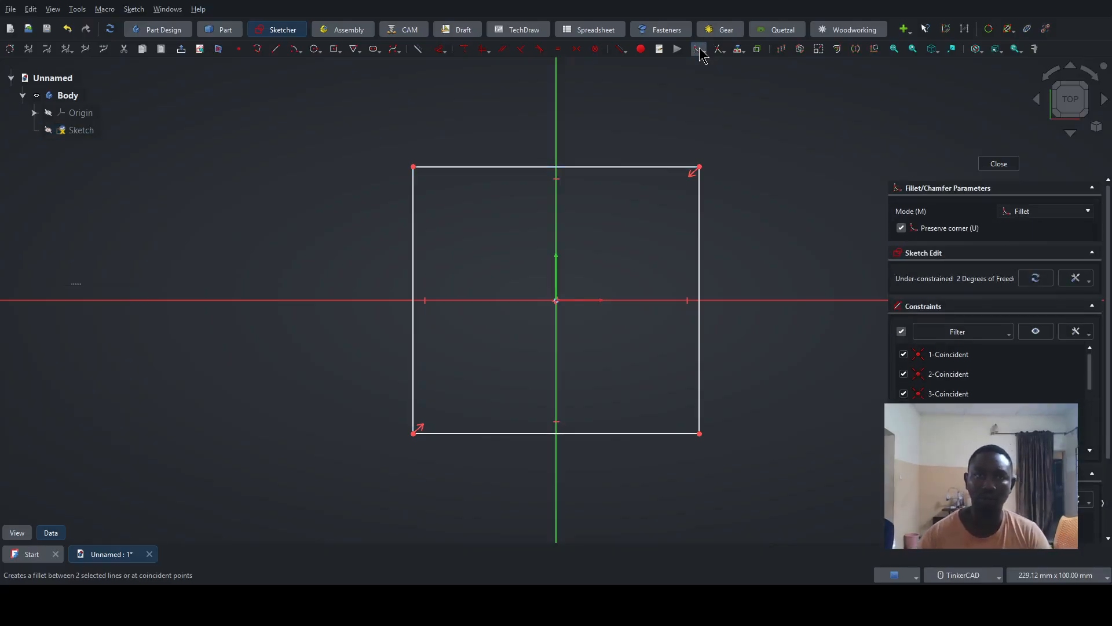
pyautogui.click(413, 193)
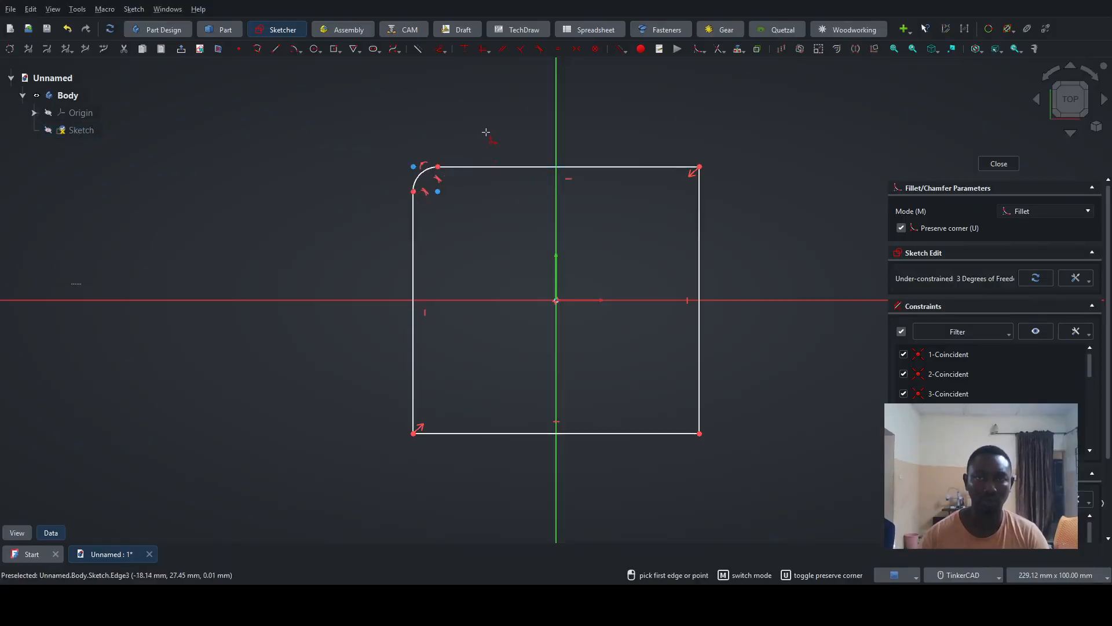
pyautogui.click(657, 168)
pyautogui.click(698, 212)
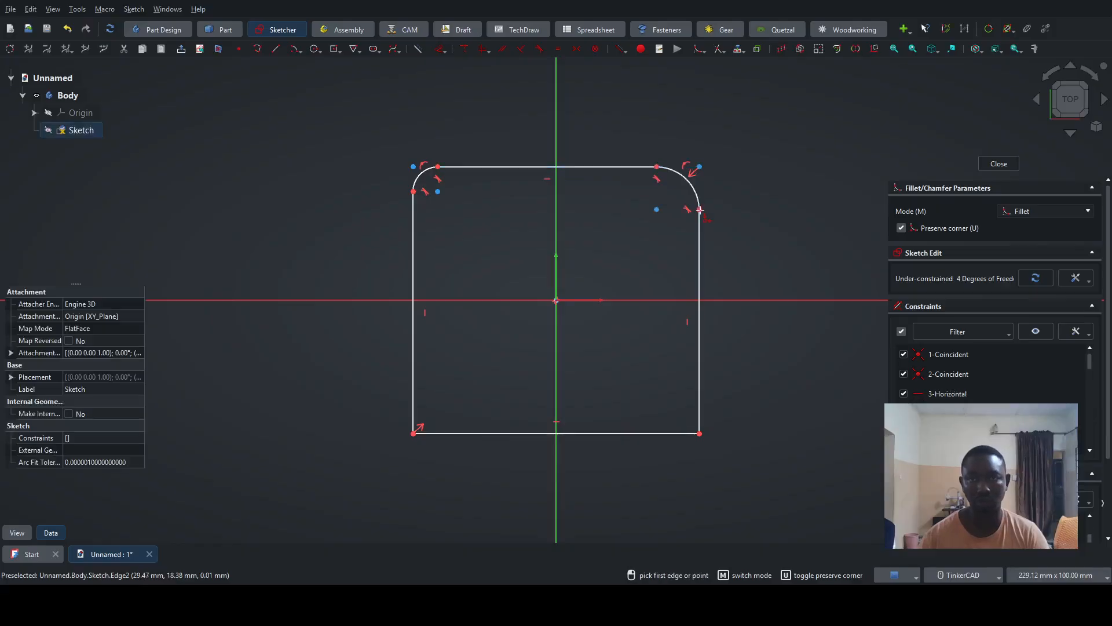
pyautogui.click(700, 406)
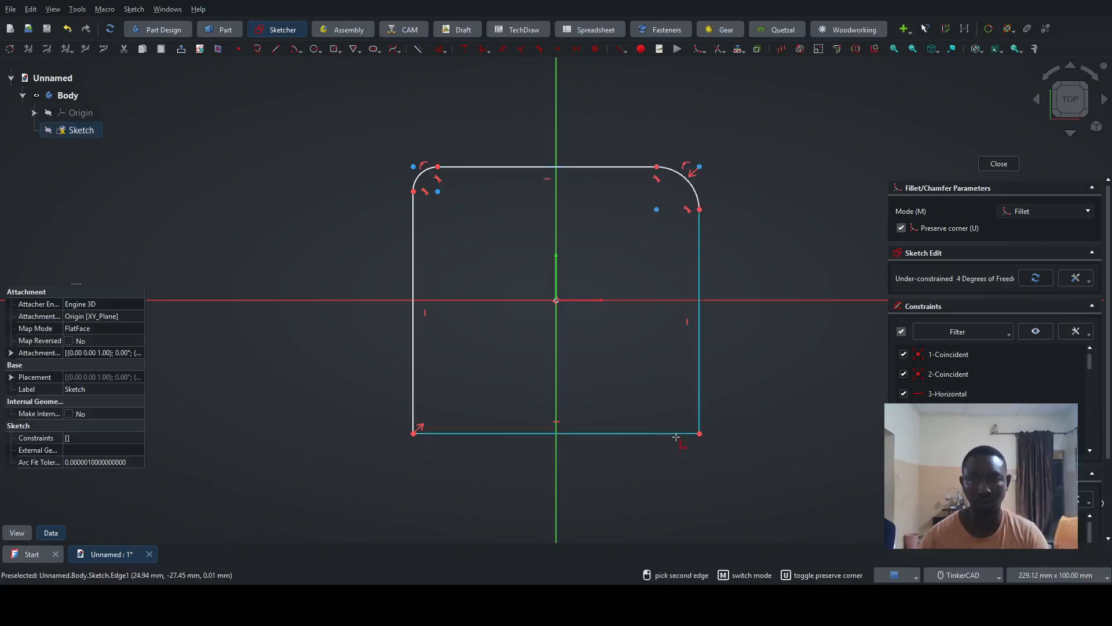
pyautogui.click(576, 433)
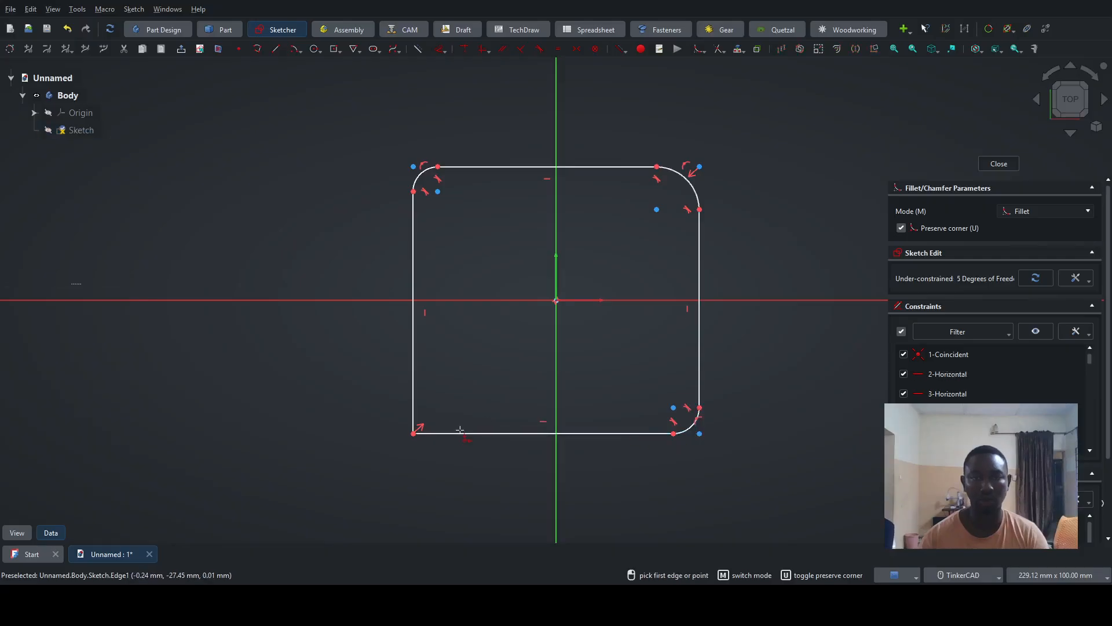
pyautogui.click(455, 434)
pyautogui.click(417, 400)
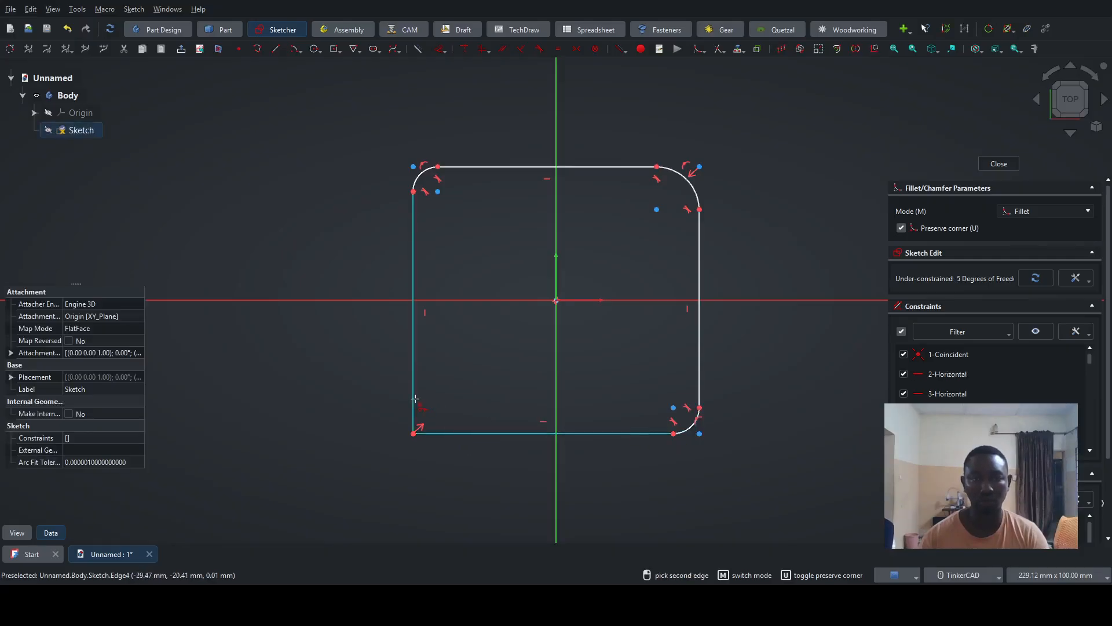
pyautogui.rightClick(493, 360)
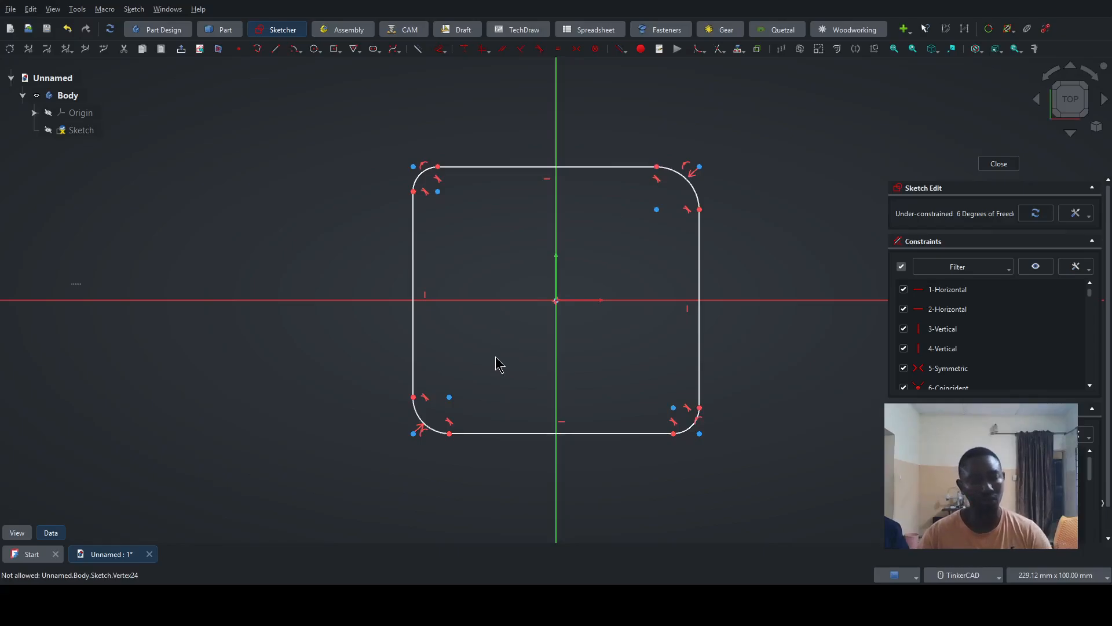
# Delete the entire filleted rectangle from the sketch.
pyautogui.moveTo(765, 484)
pyautogui.mouseDown()
pyautogui.moveTo(377, 194)
pyautogui.moveTo(322, 106)
pyautogui.mouseUp()
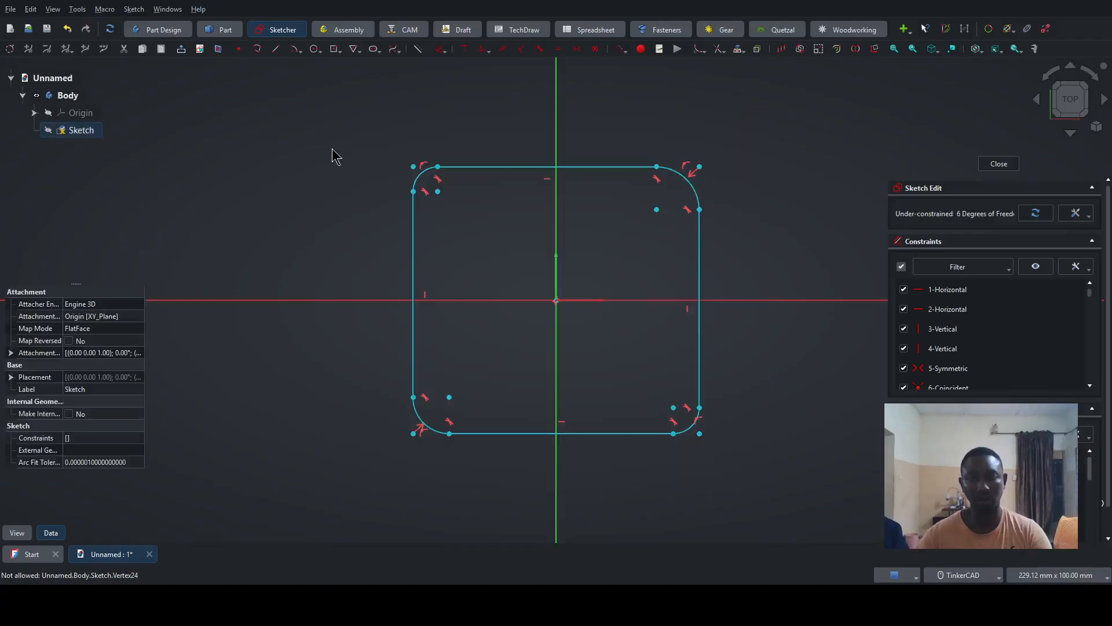
pyautogui.press('Delete')
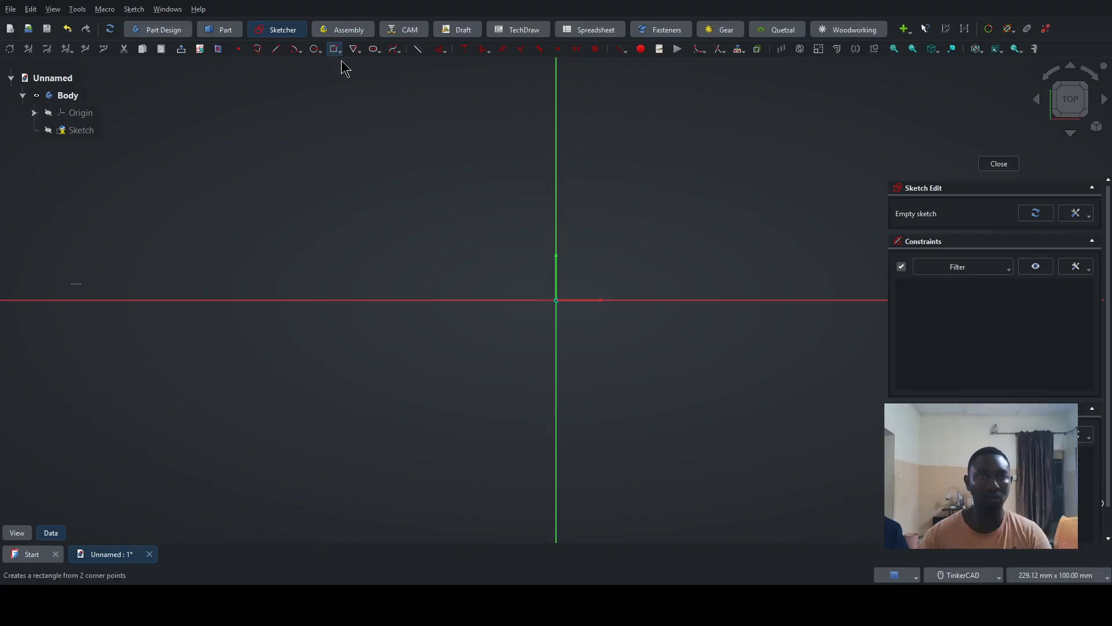
# Sketch a rounded rectangle around the origin and pull its upper and lower edges outward to about 52 by 50 mm overall.
pyautogui.click(379, 97)
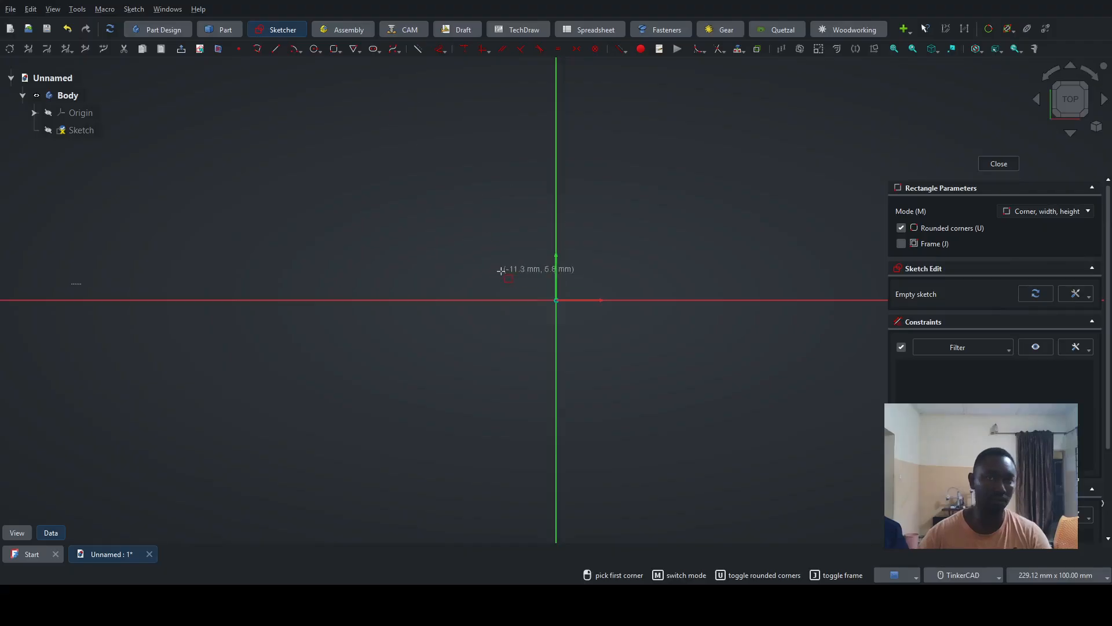
pyautogui.click(452, 196)
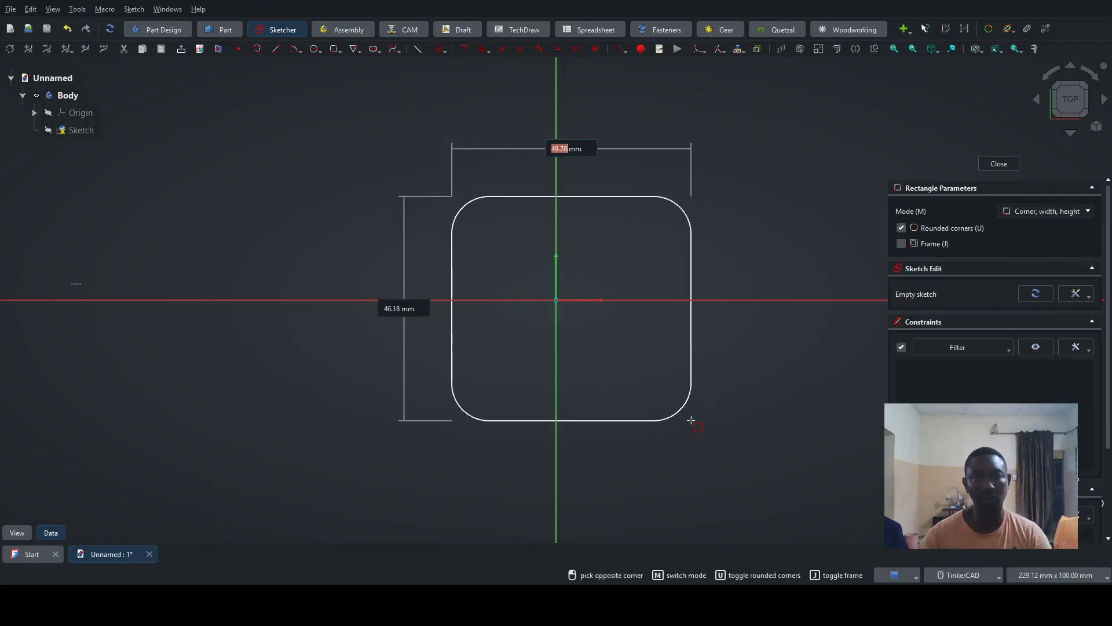
pyautogui.click(685, 406)
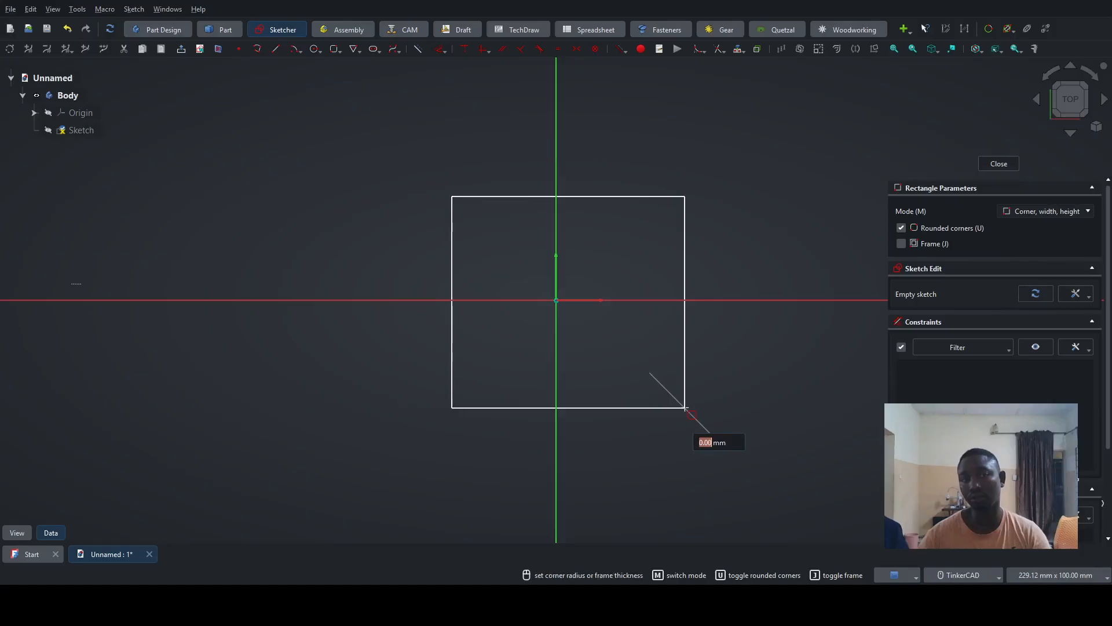
pyautogui.click(672, 392)
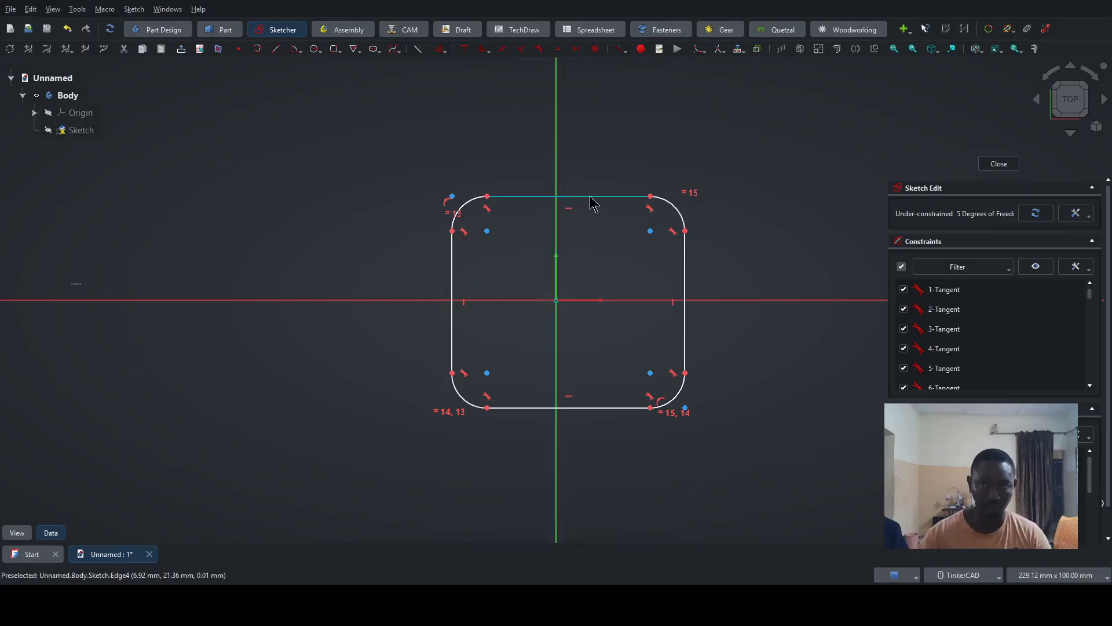
pyautogui.moveTo(590, 197)
pyautogui.mouseDown()
pyautogui.moveTo(568, 196)
pyautogui.moveTo(579, 186)
pyautogui.mouseUp()
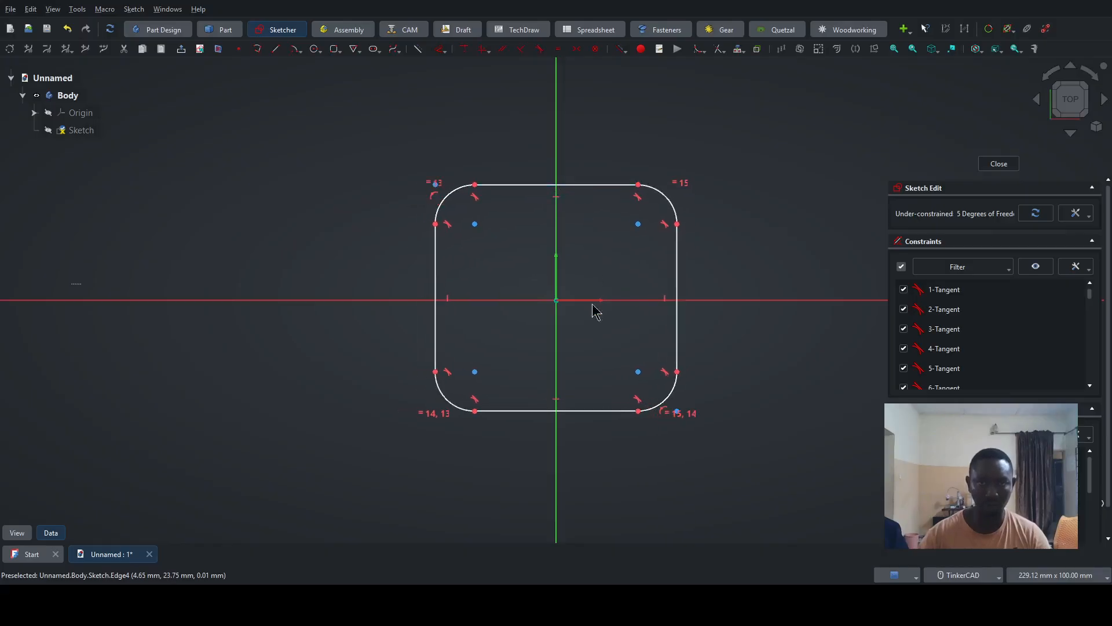
pyautogui.moveTo(606, 410); pyautogui.dragTo(587, 427)
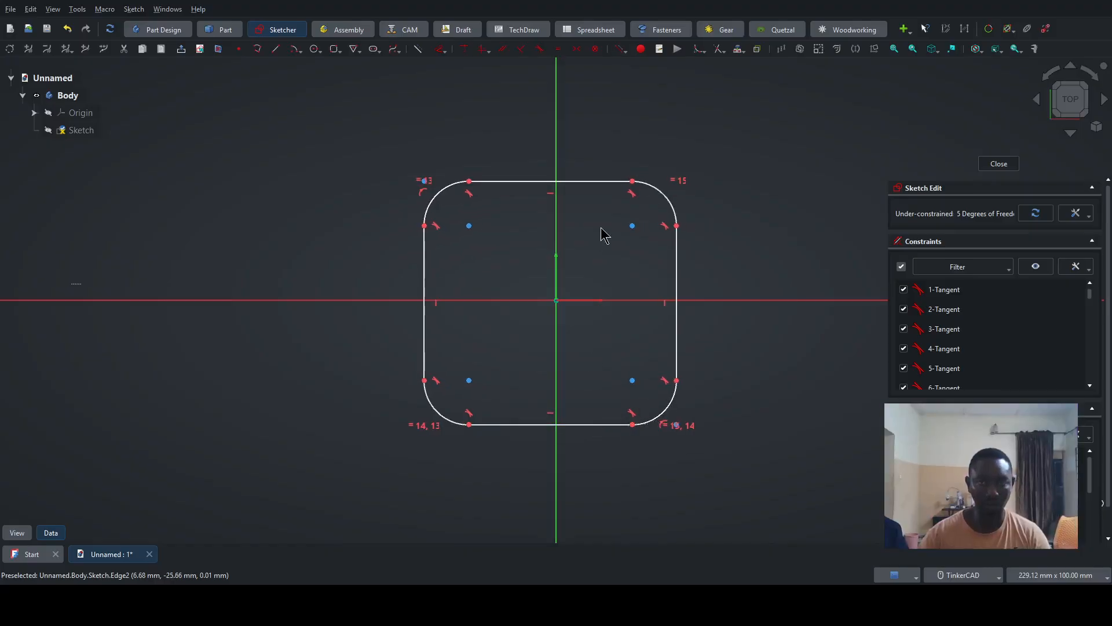
# Try to constrain two diagonally opposite corner-arc centres symmetric about the vertical axis, and undo it.
pyautogui.click(628, 233)
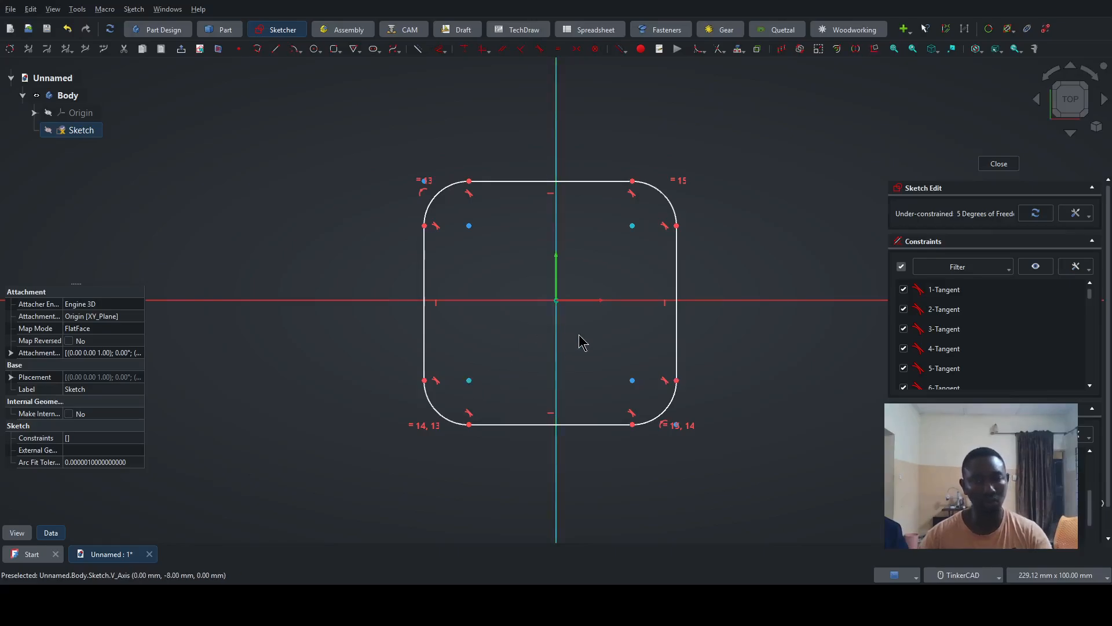
pyautogui.press('s')
pyautogui.hotkey('ctrl', 'z')
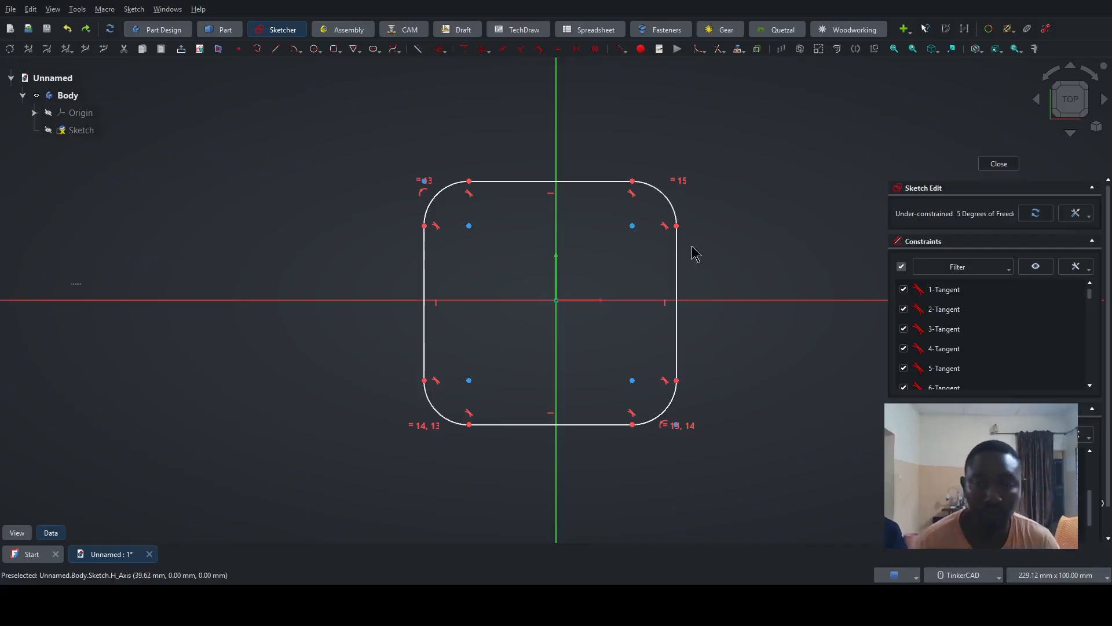
# Dimension the upper-right corner arc of the rounded rectangle with a 5 mm radius.
pyautogui.click(659, 195)
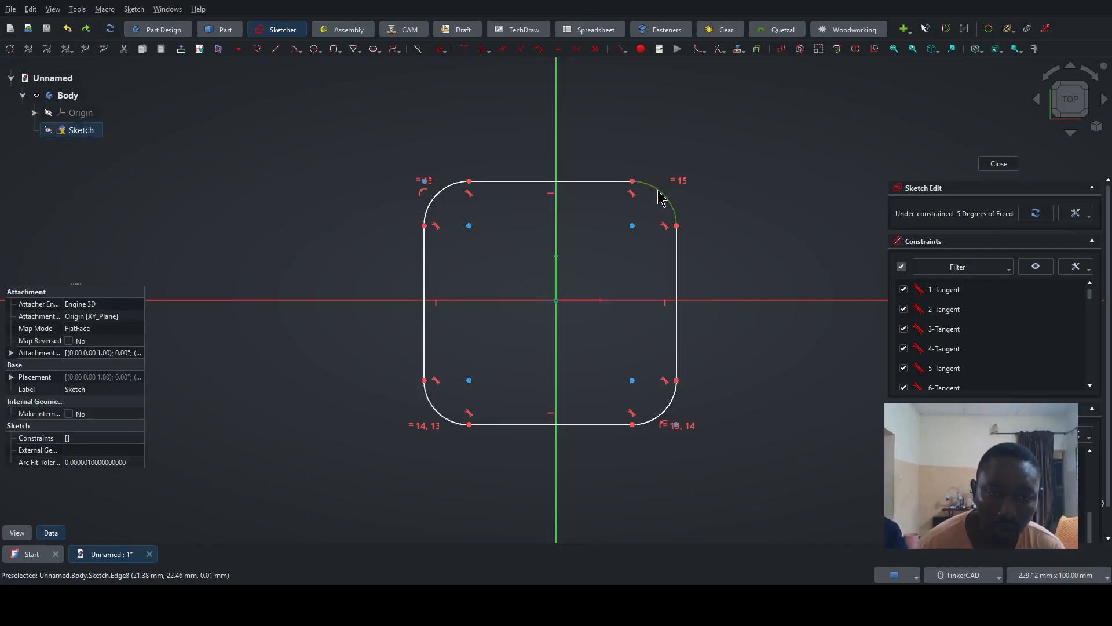
pyautogui.press('d')
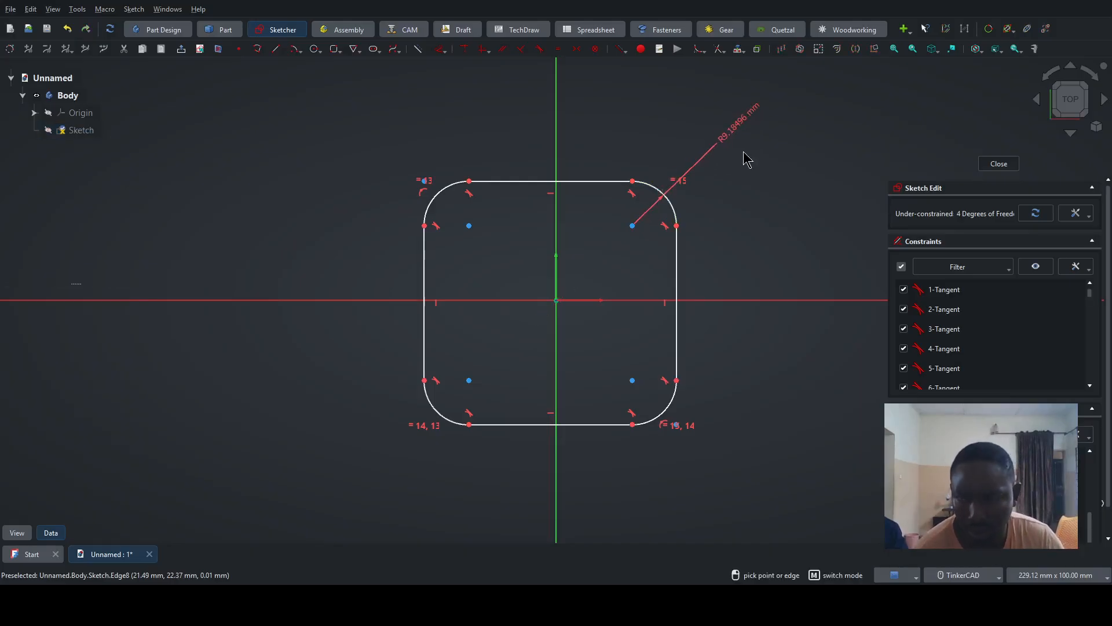
pyautogui.write('5')
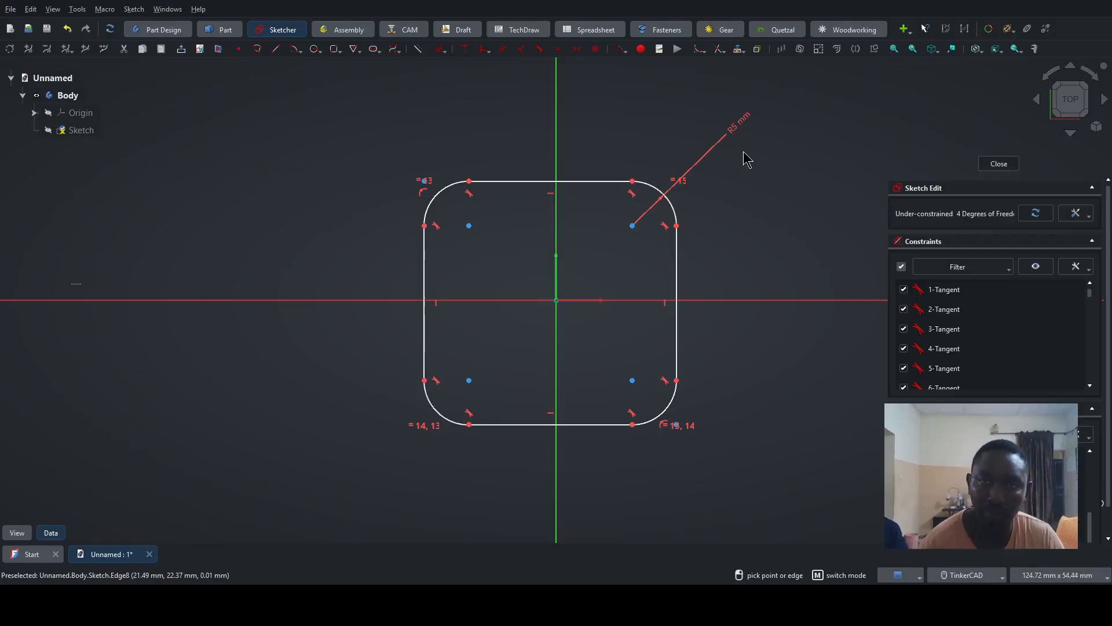
pyautogui.press('Escape')
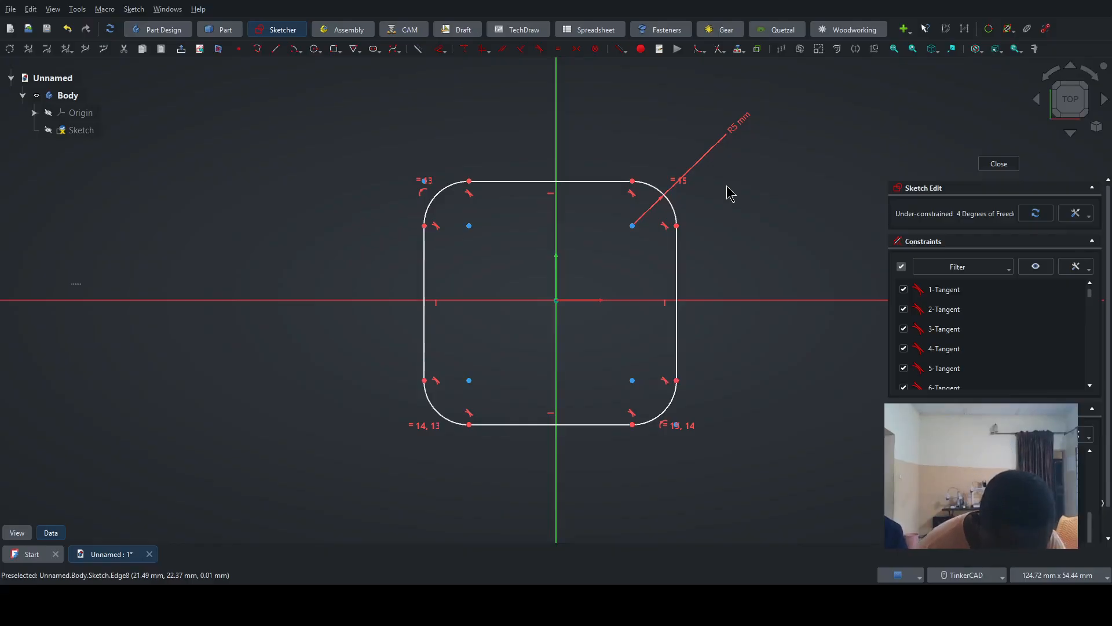
# Dimension the horizontal distance between the two upper corner-arc centres as 36 mm.
pyautogui.click(633, 227)
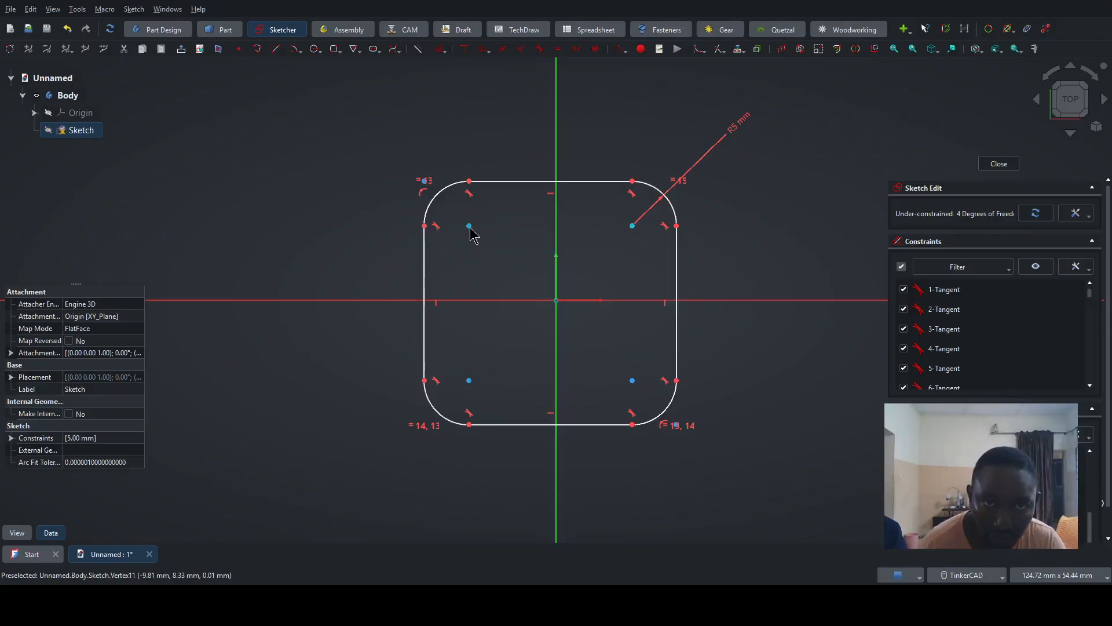
pyautogui.click(470, 227)
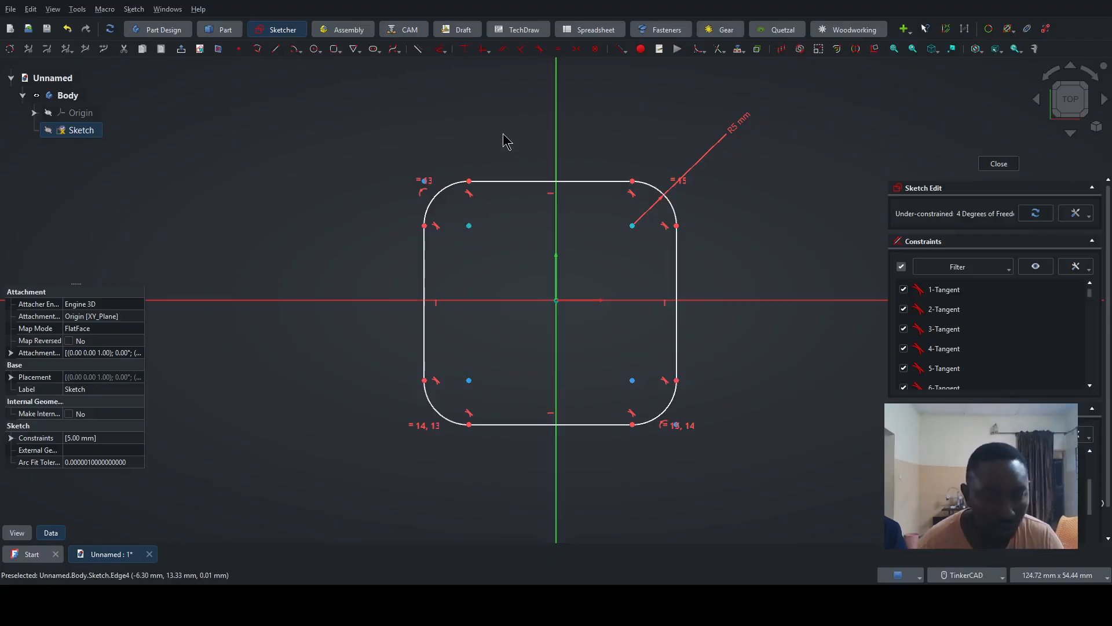
pyautogui.press('d')
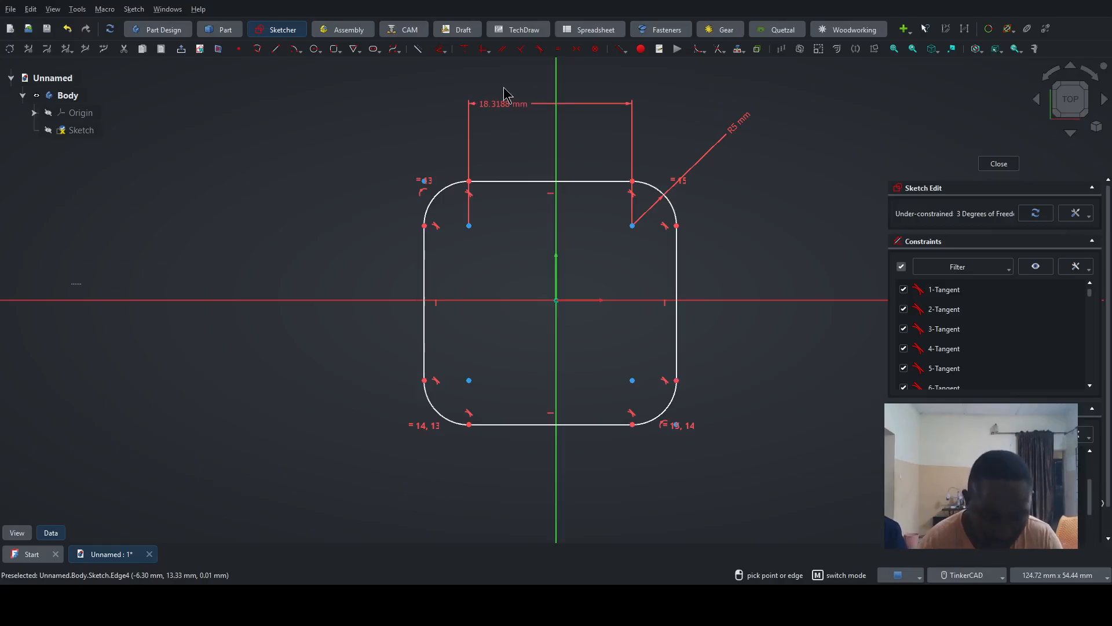
pyautogui.write('36')
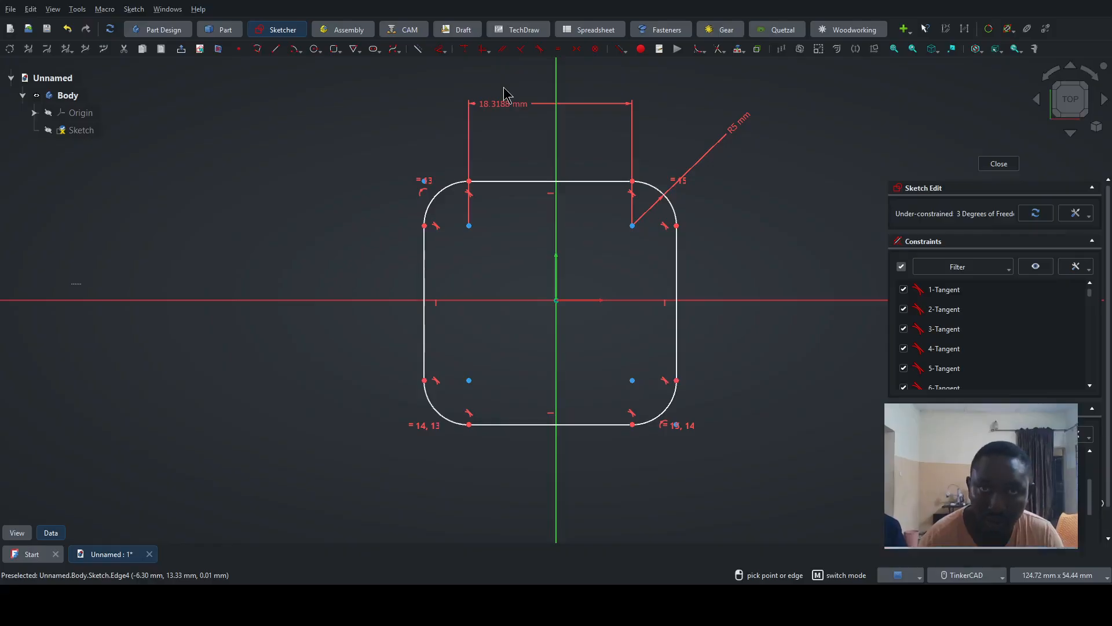
pyautogui.press('Return')
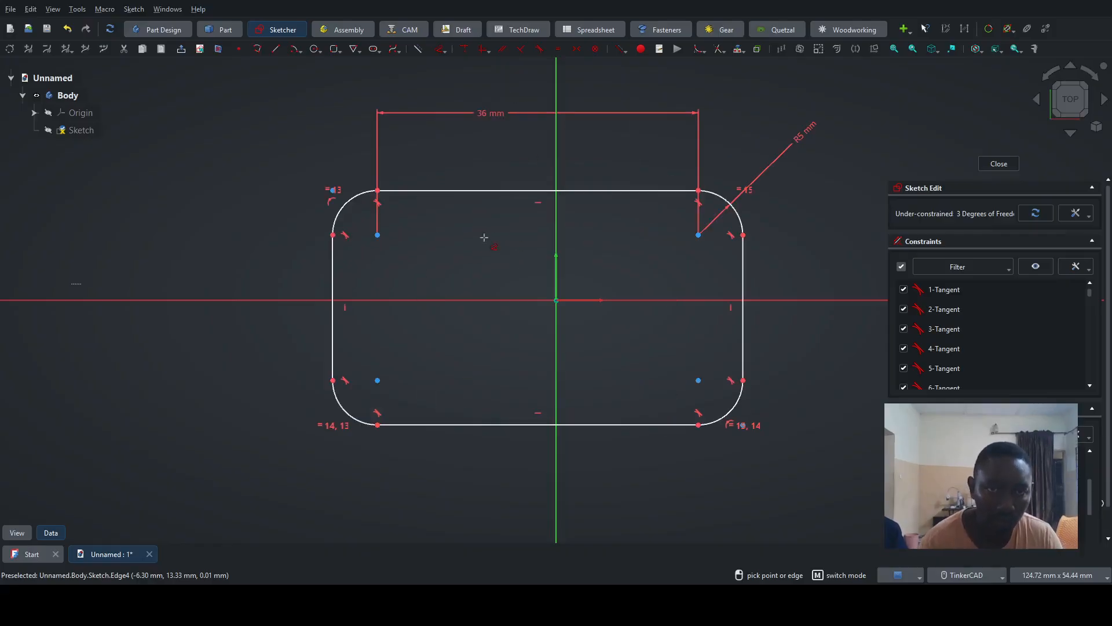
pyautogui.press('Escape')
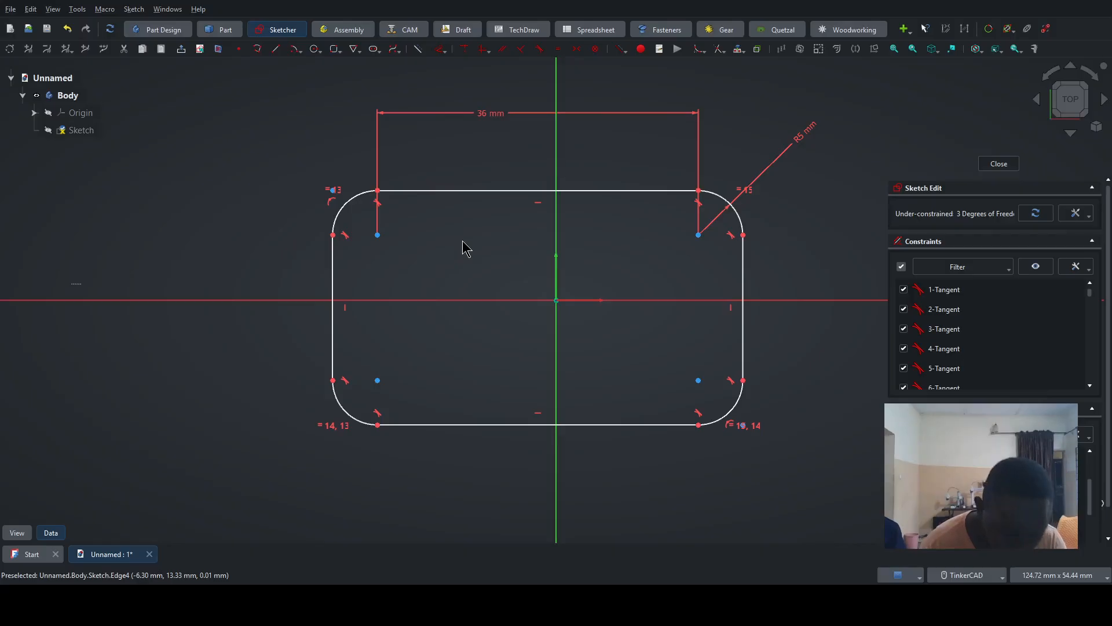
# Constrain the upper and left straight edges of the rounded rectangle to equal length and shift the shape sideways until roughly centred on the vertical axis.
pyautogui.click(446, 190)
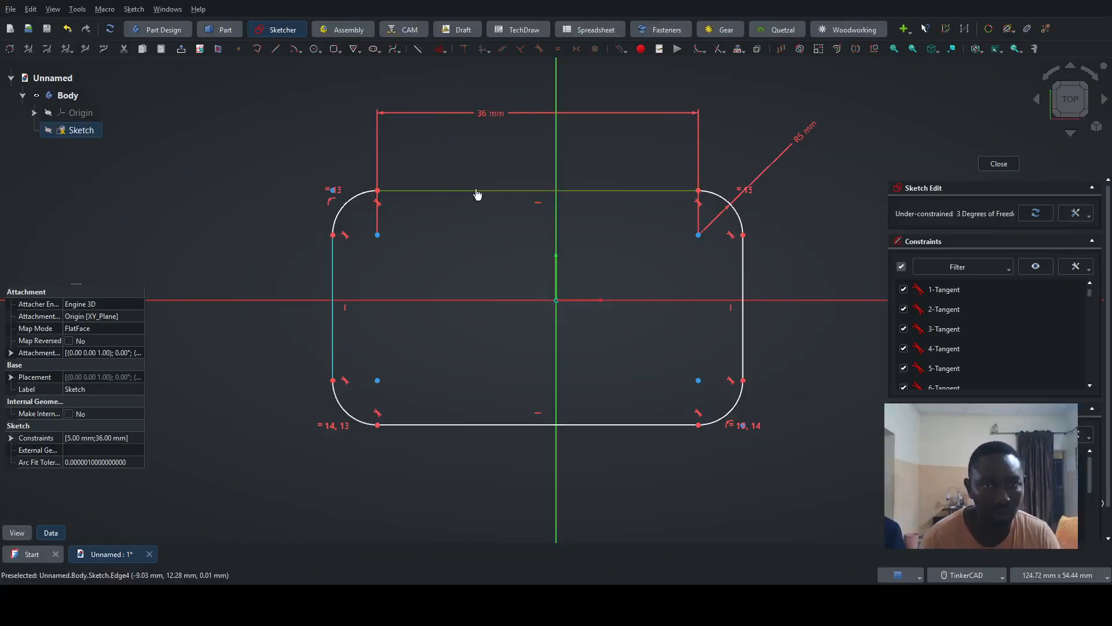
pyautogui.click(466, 220)
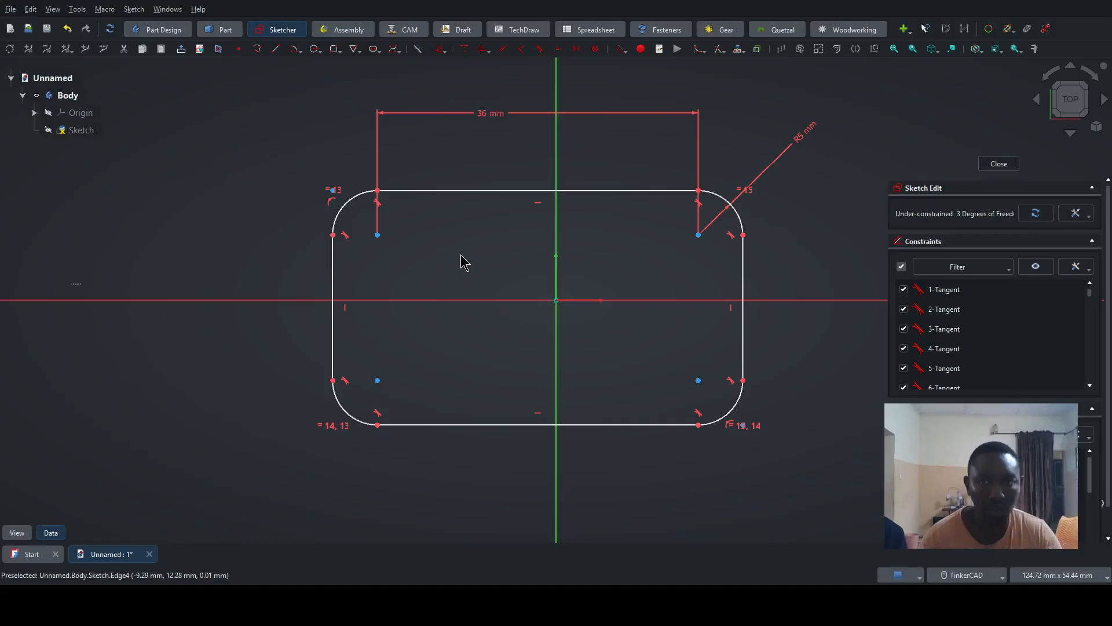
pyautogui.click(462, 190)
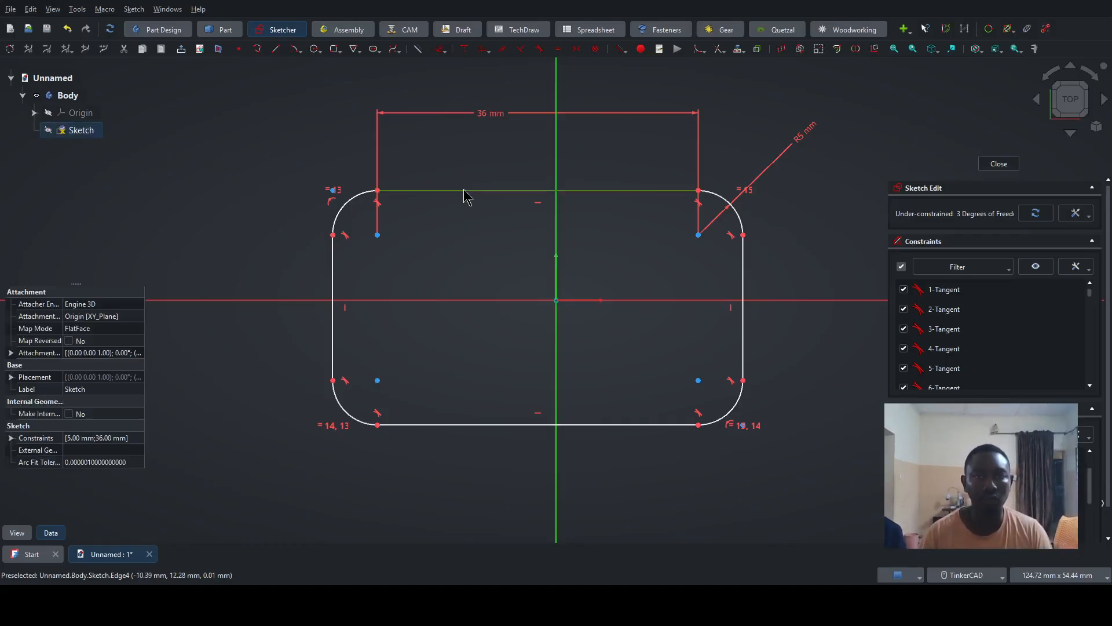
pyautogui.click(334, 276)
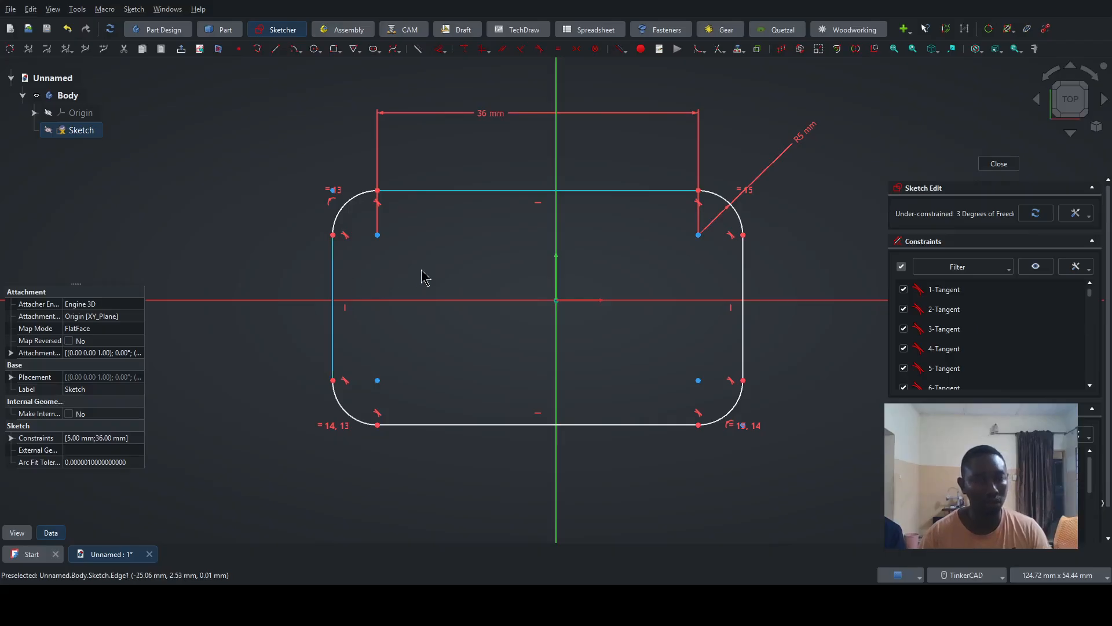
pyautogui.press('e')
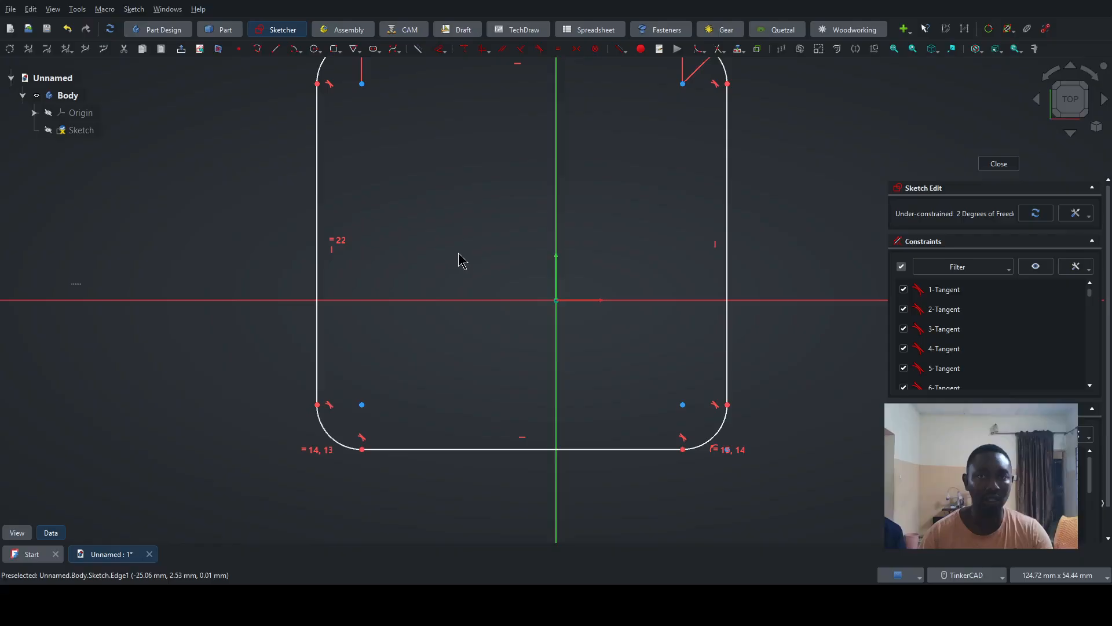
pyautogui.scroll(-3, 459, 254)
pyautogui.moveTo(459, 253); pyautogui.dragTo(463, 268, button='middle')
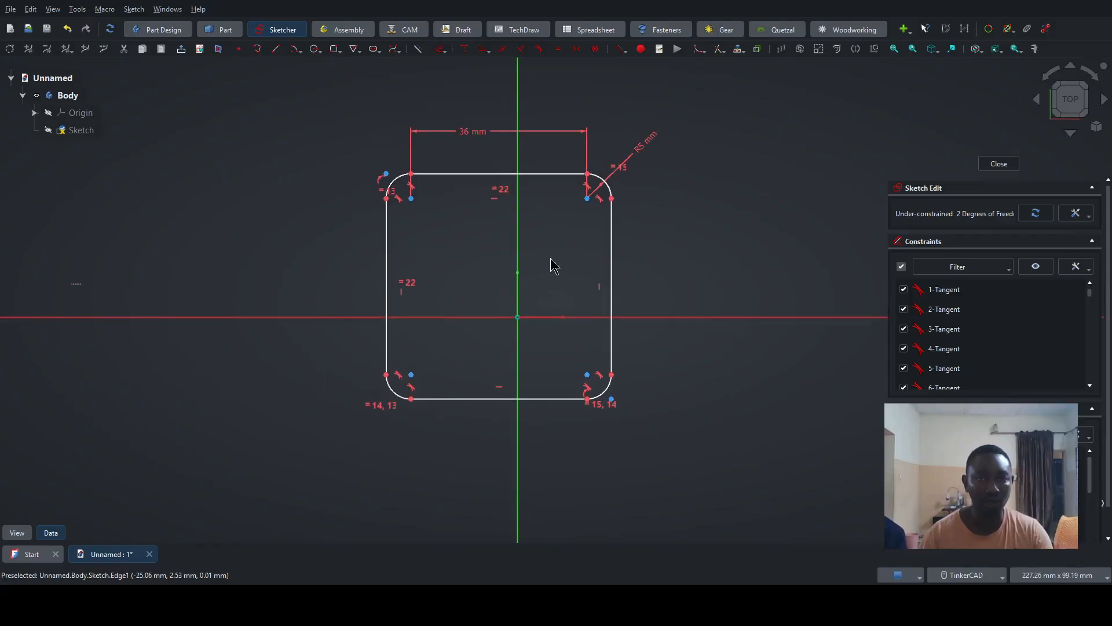
pyautogui.moveTo(613, 260)
pyautogui.mouseDown()
pyautogui.moveTo(653, 263)
pyautogui.moveTo(620, 291)
pyautogui.moveTo(634, 243)
pyautogui.mouseUp()
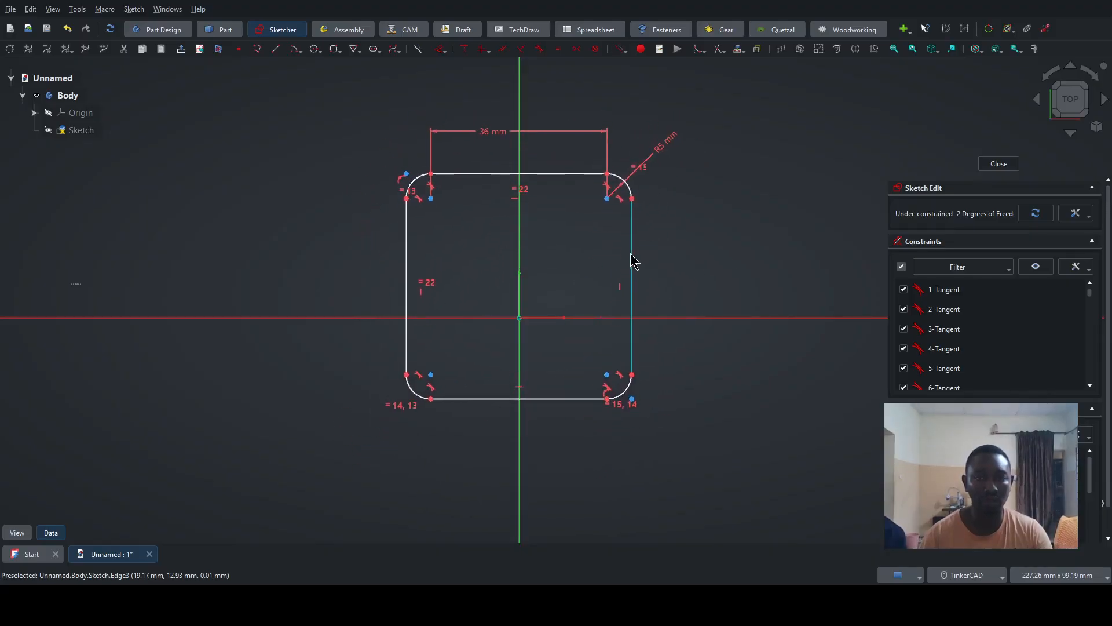
# Try to constrain the lower-left corner-arc centre coincident with the vertical axis, and undo it.
pyautogui.click(606, 204)
pyautogui.click(582, 235)
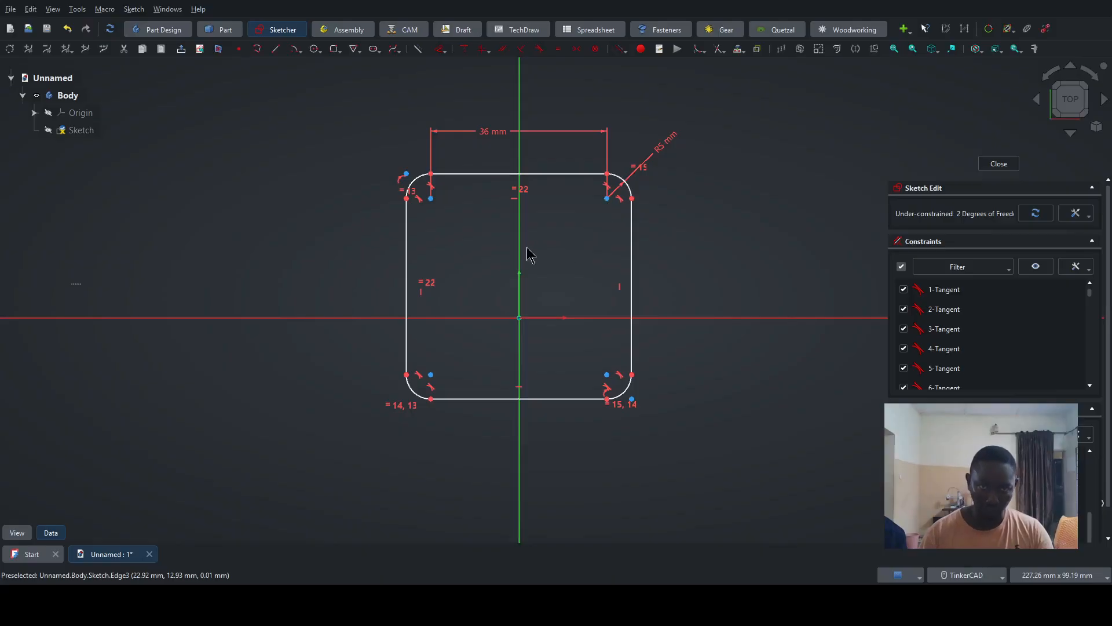
pyautogui.click(522, 249)
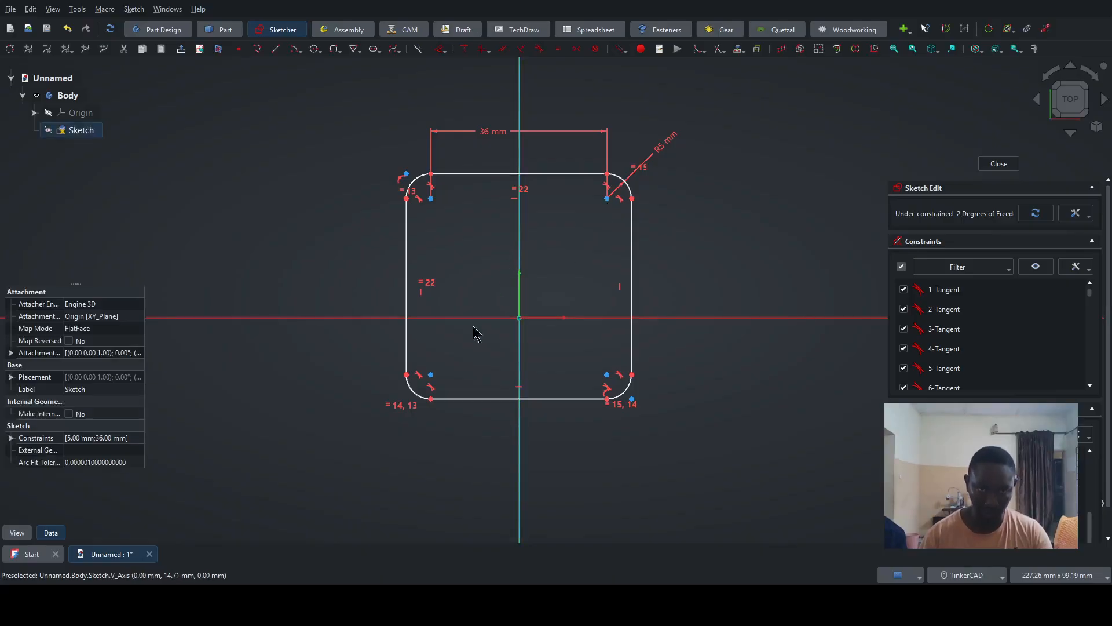
pyautogui.click(431, 375)
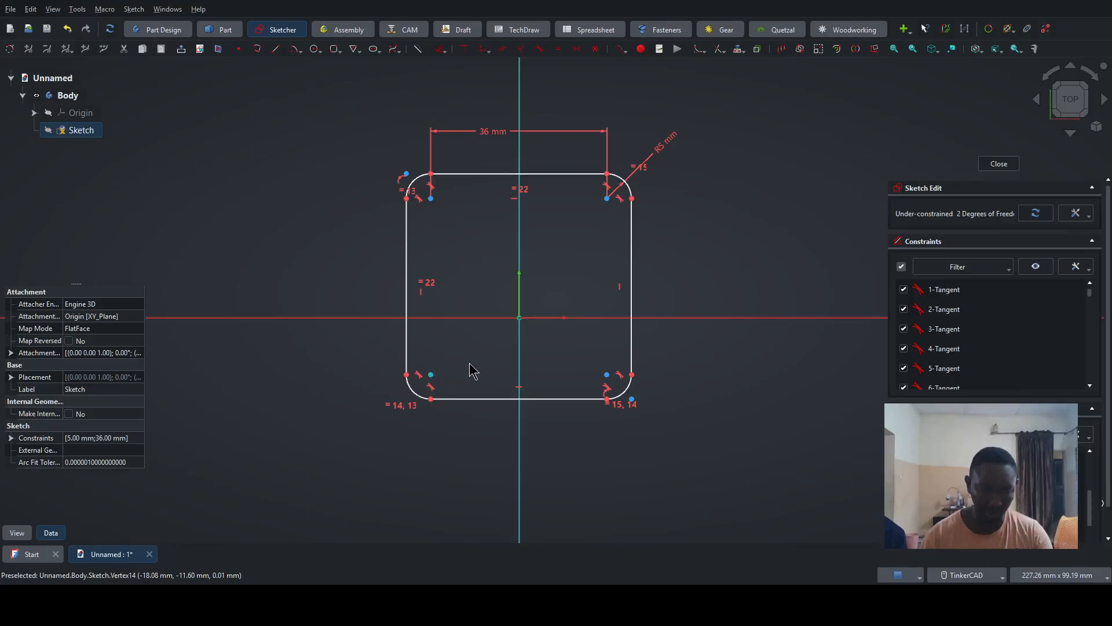
pyautogui.press('c')
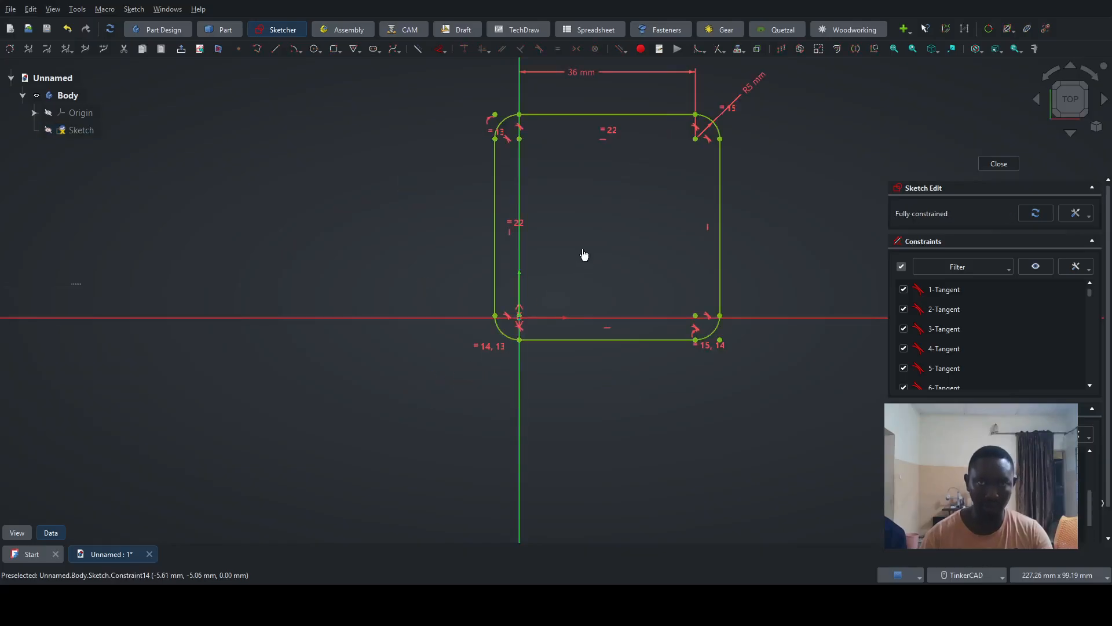
pyautogui.hotkey('ctrl', 'z')
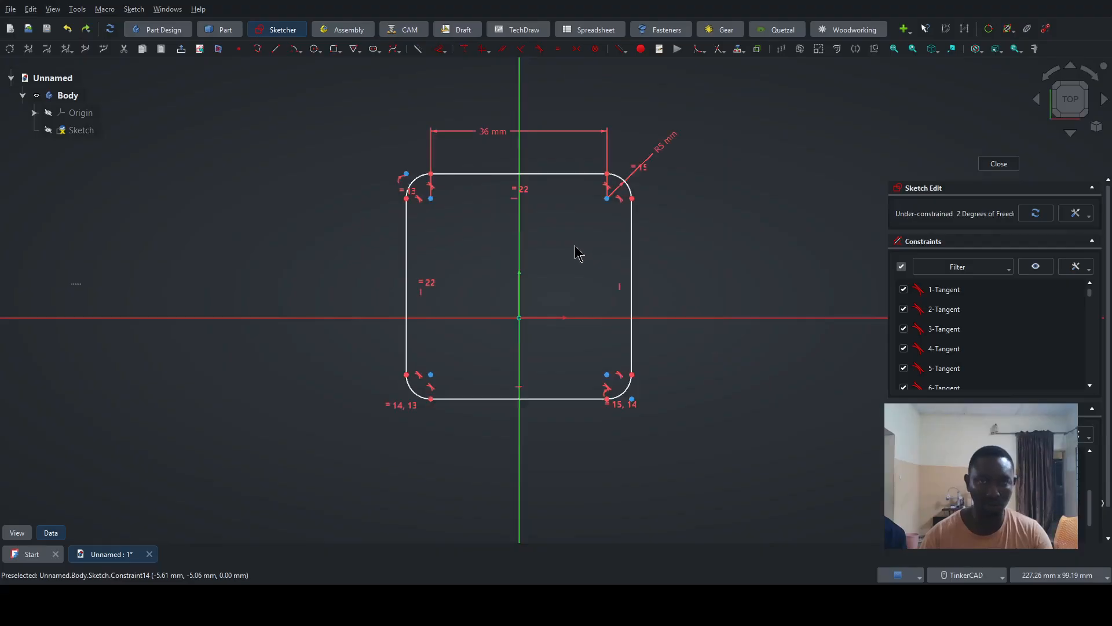
# Constrain the two upper corner-arc centres symmetric about the vertical axis.
pyautogui.scroll(2, 560, 228)
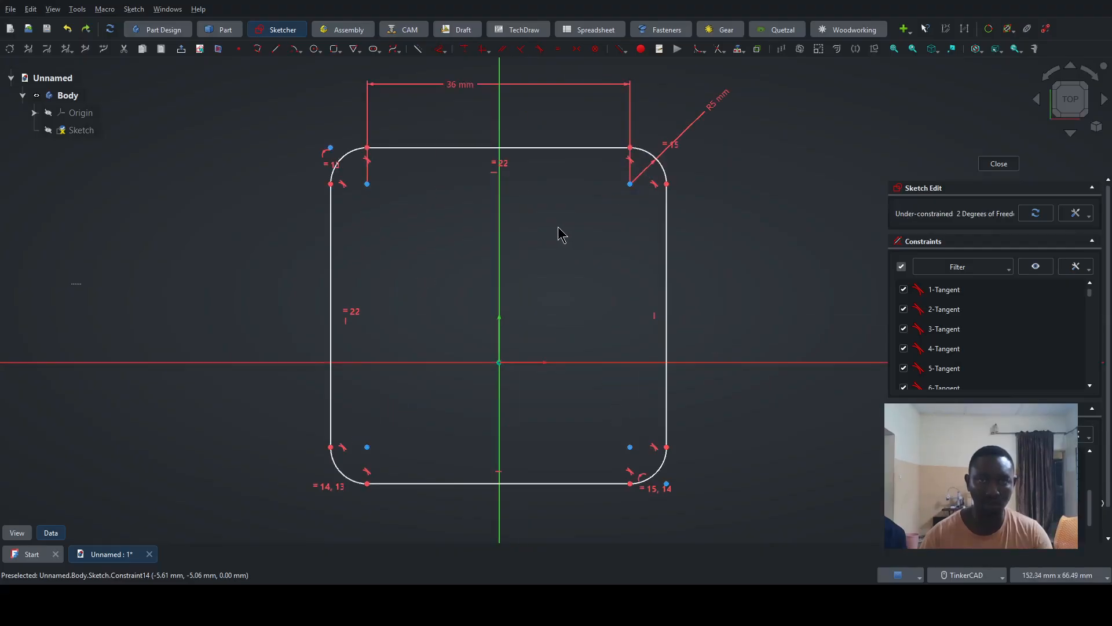
pyautogui.click(631, 186)
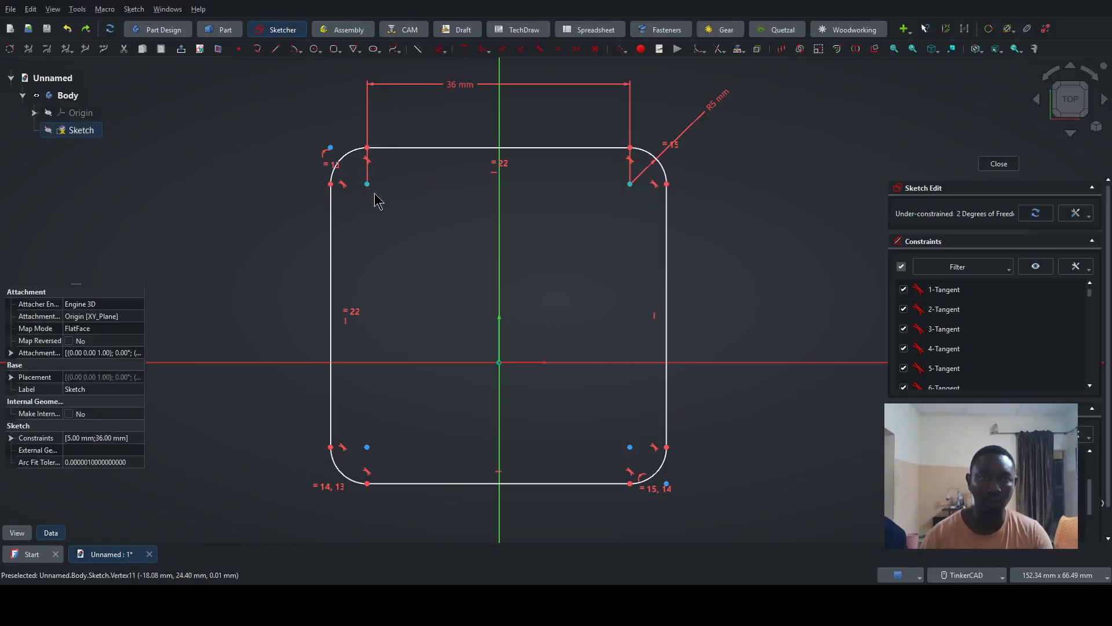
pyautogui.click(499, 255)
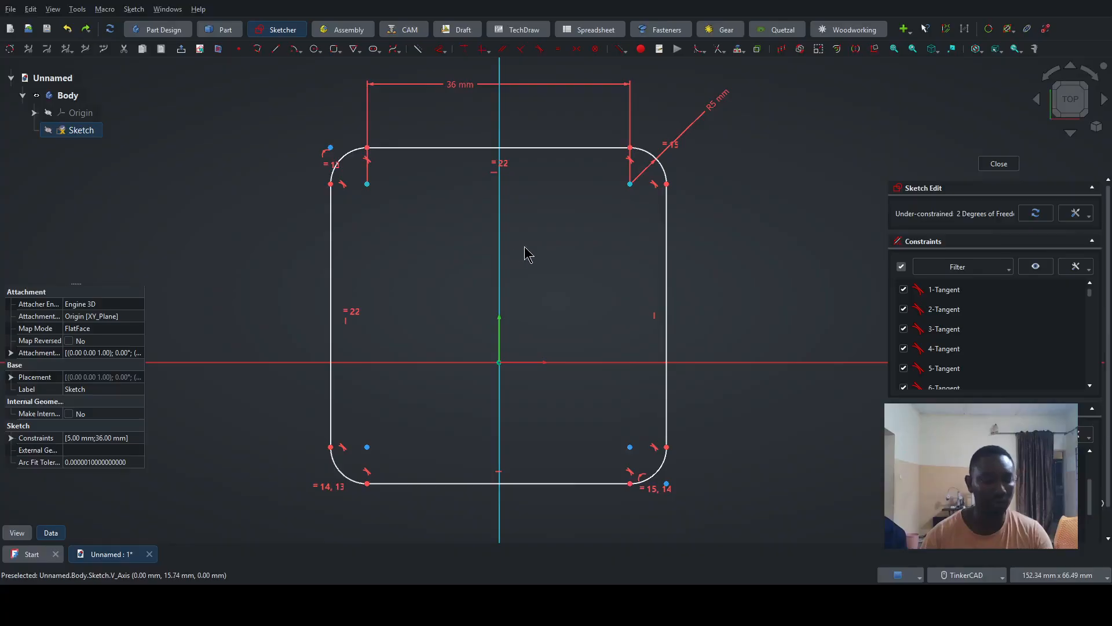
pyautogui.press('s')
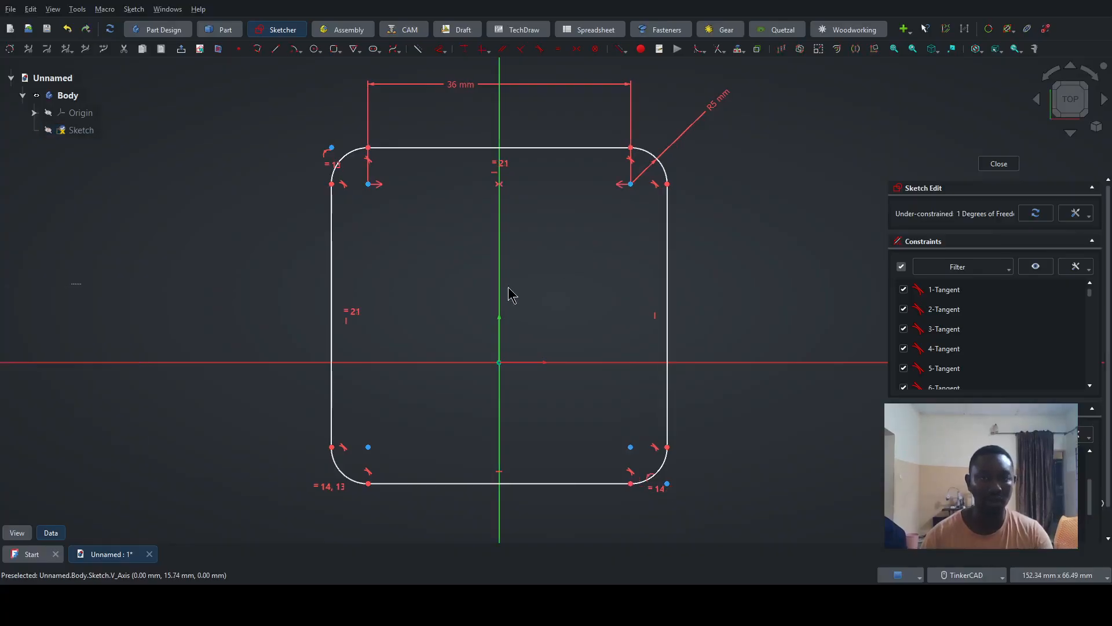
# Constrain the upper-left and lower-left corner-arc centres symmetric about the horizontal axis.
pyautogui.click(369, 447)
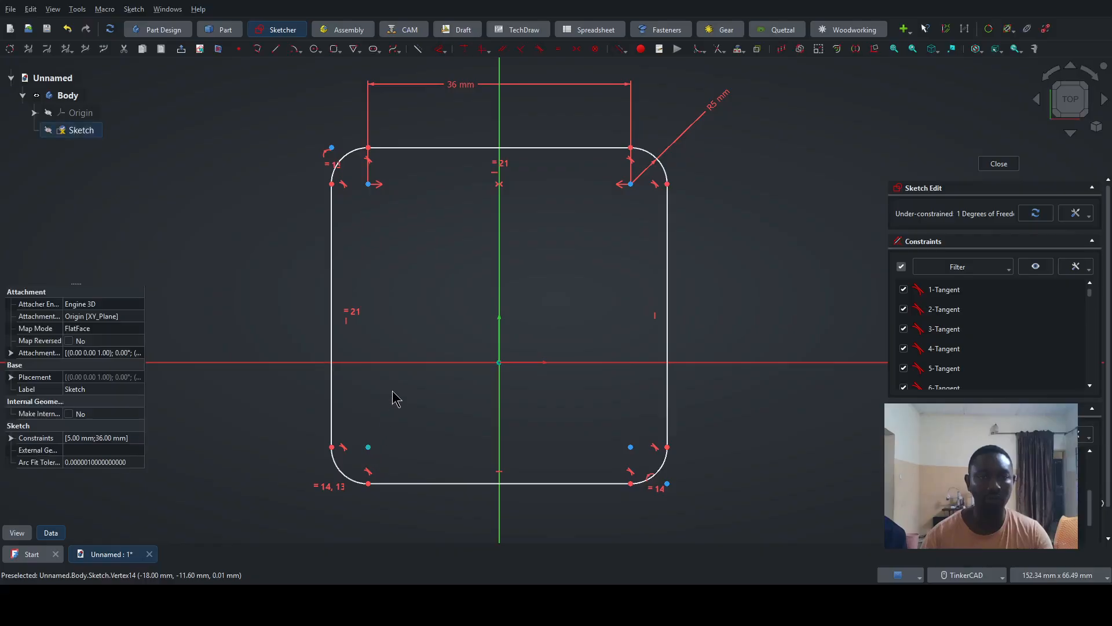
pyautogui.click(394, 363)
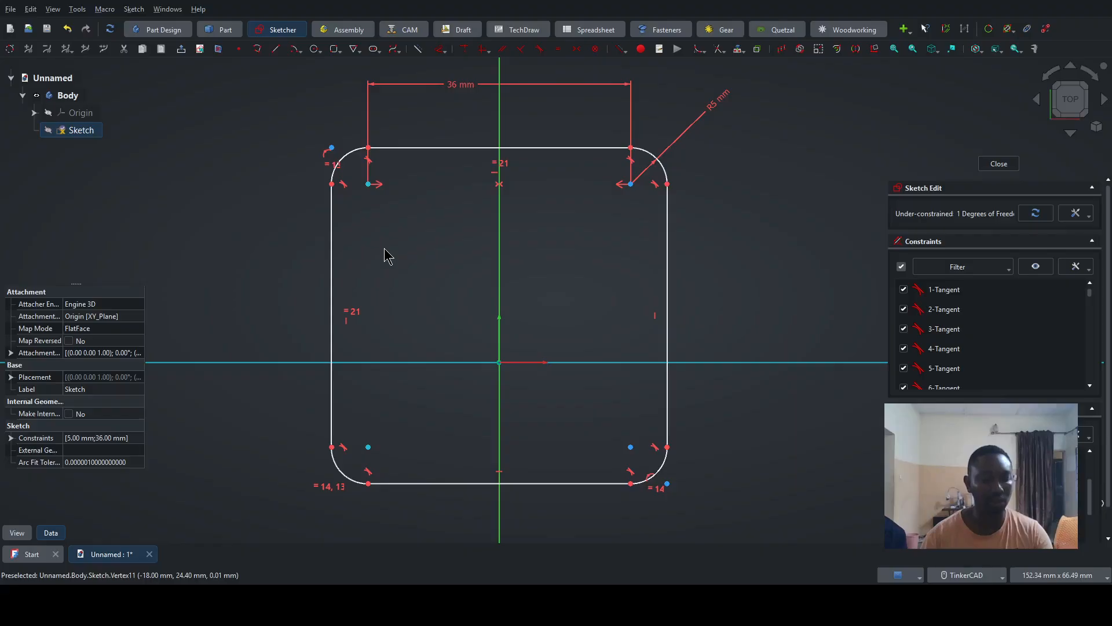
pyautogui.press('o')
pyautogui.scroll(-3, 597, 348)
pyautogui.scroll(3, 582, 383)
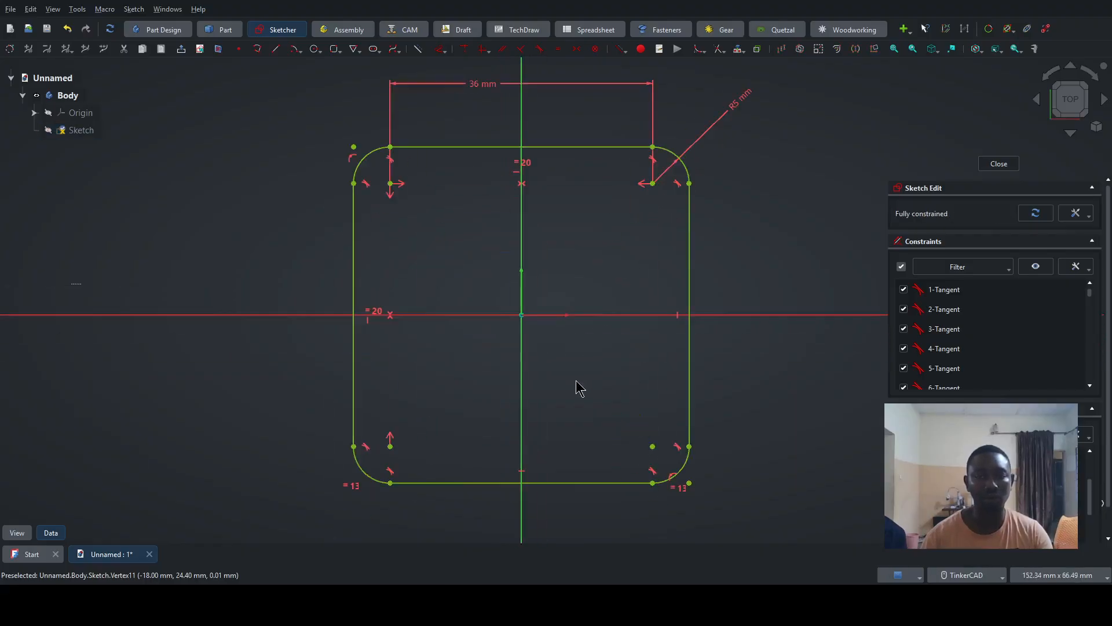
# Draw a circle centred on the sketch origin with a diameter of 27 mm.
pyautogui.moveTo(578, 382); pyautogui.dragTo(582, 371, button='middle')
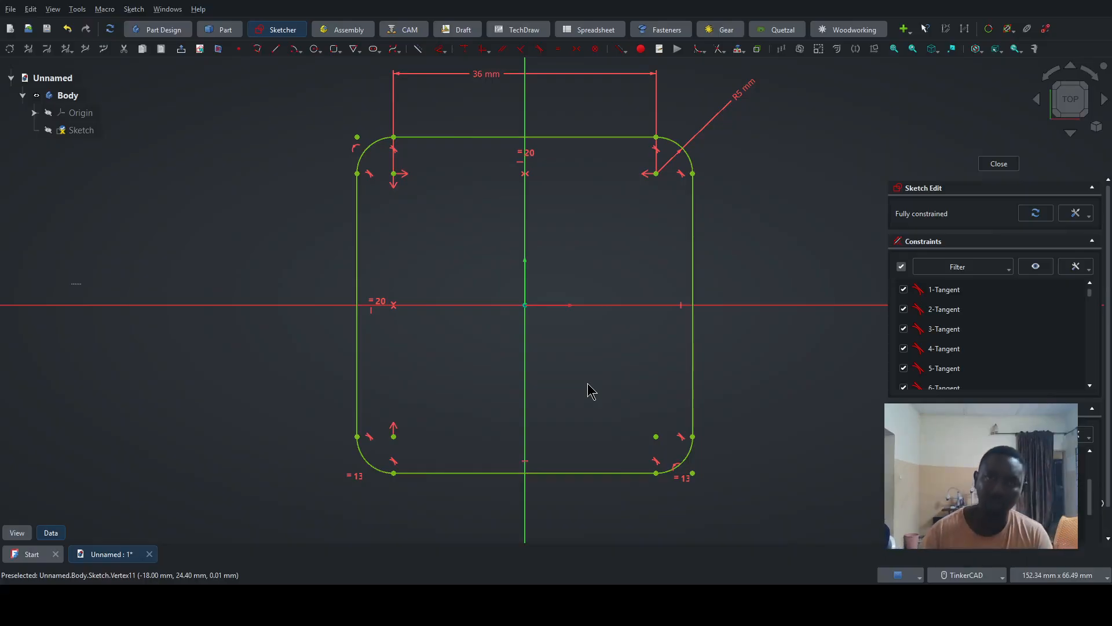
pyautogui.click(316, 50)
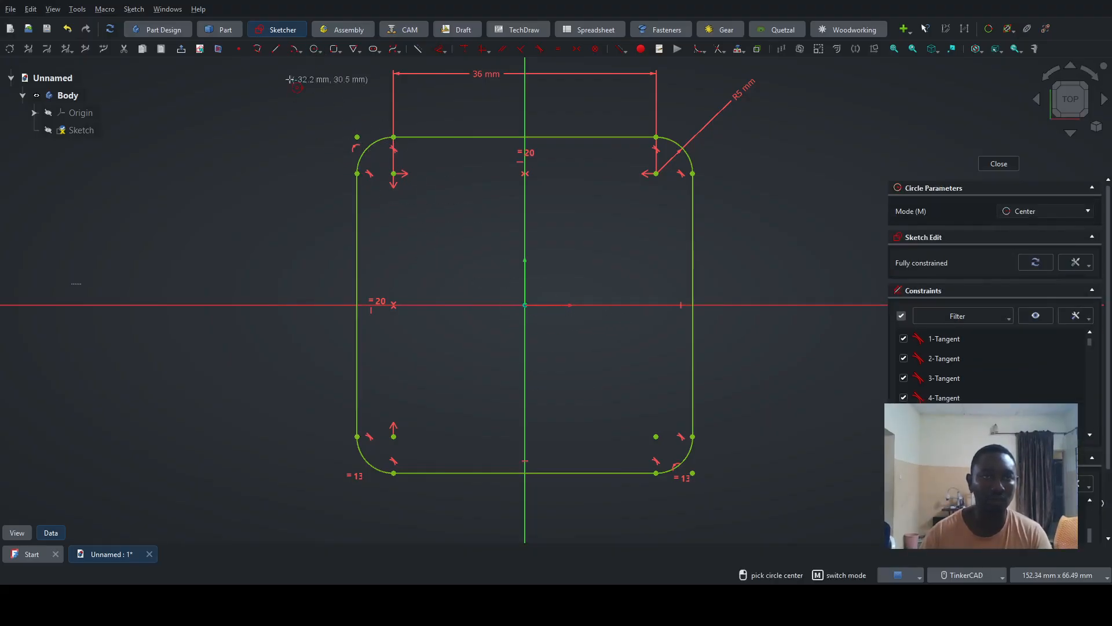
pyautogui.click(525, 304)
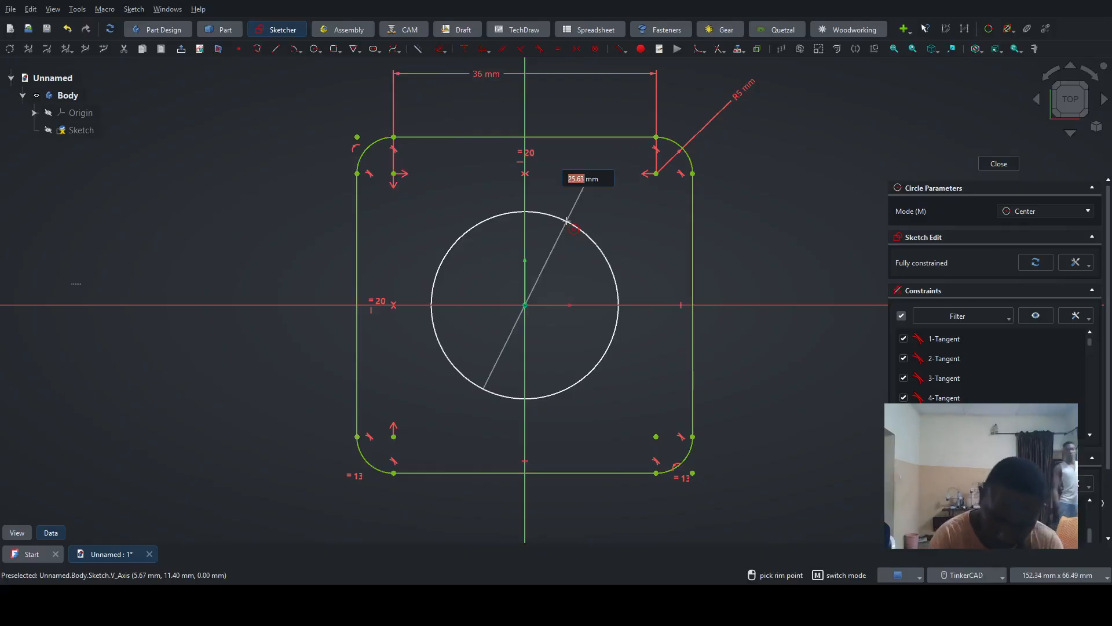
pyautogui.write('27')
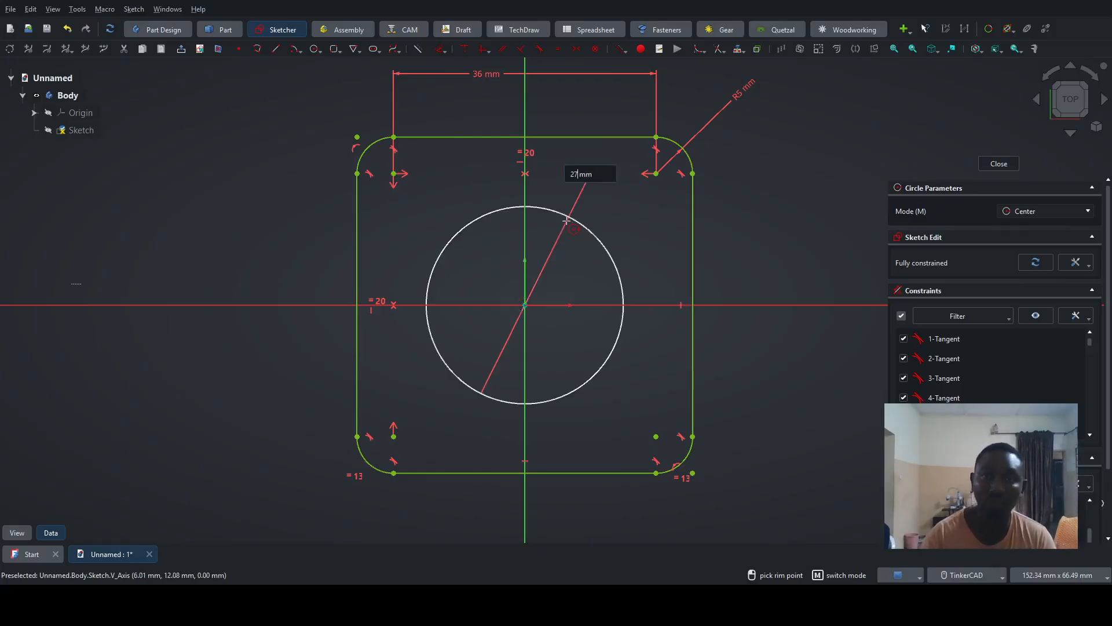
pyautogui.press('Return')
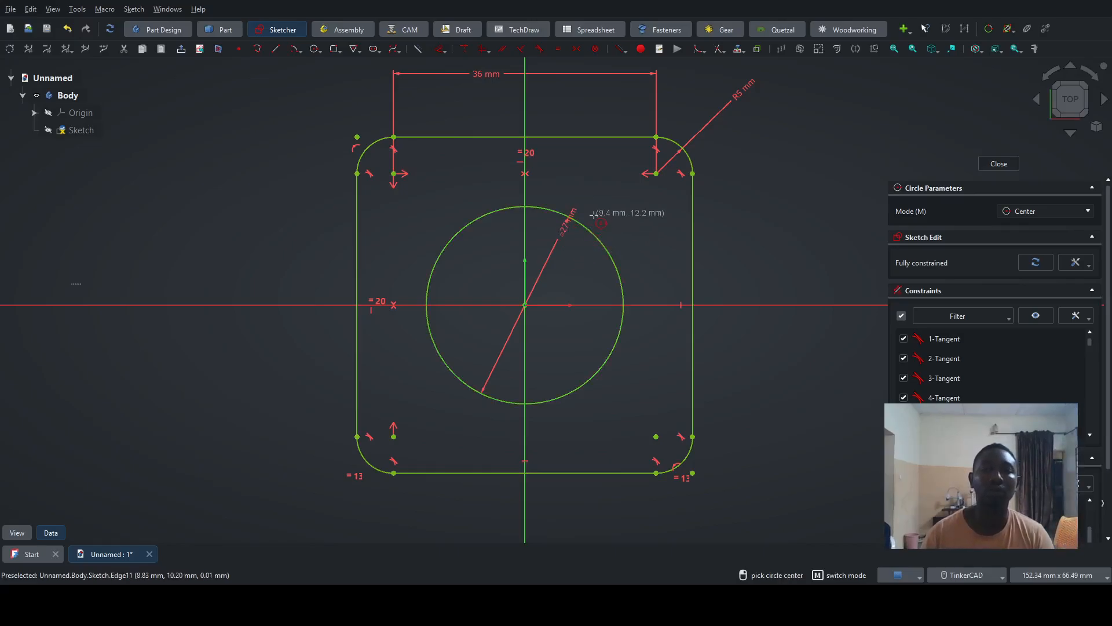
pyautogui.press('Escape')
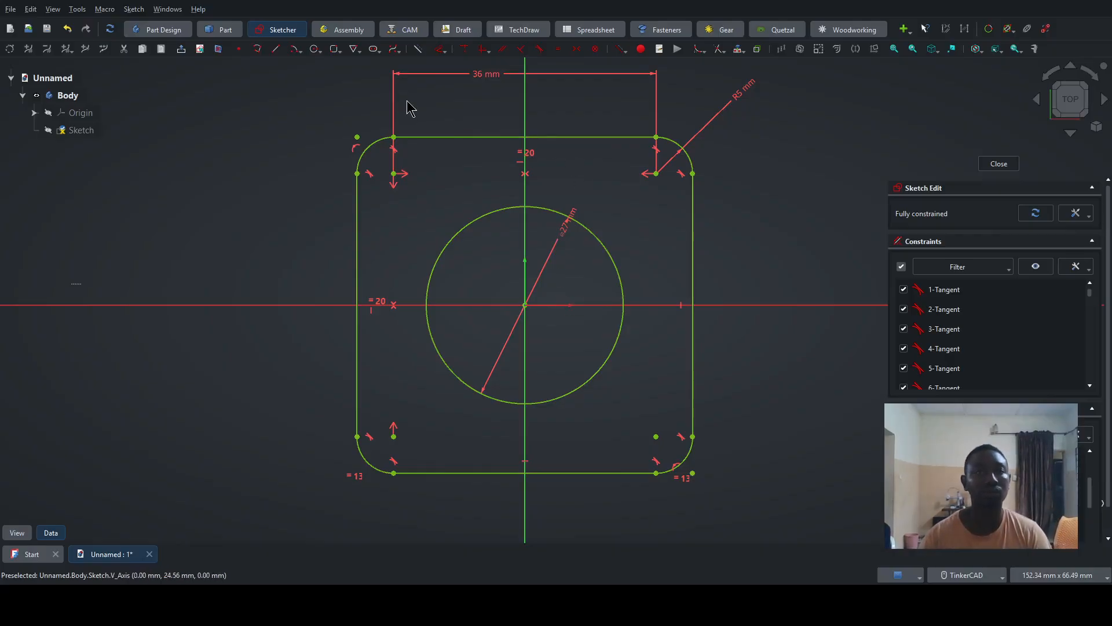
# Draw a circle of 6 mm diameter centred on the upper-right corner-arc centre of the rounded rectangle.
pyautogui.click(315, 49)
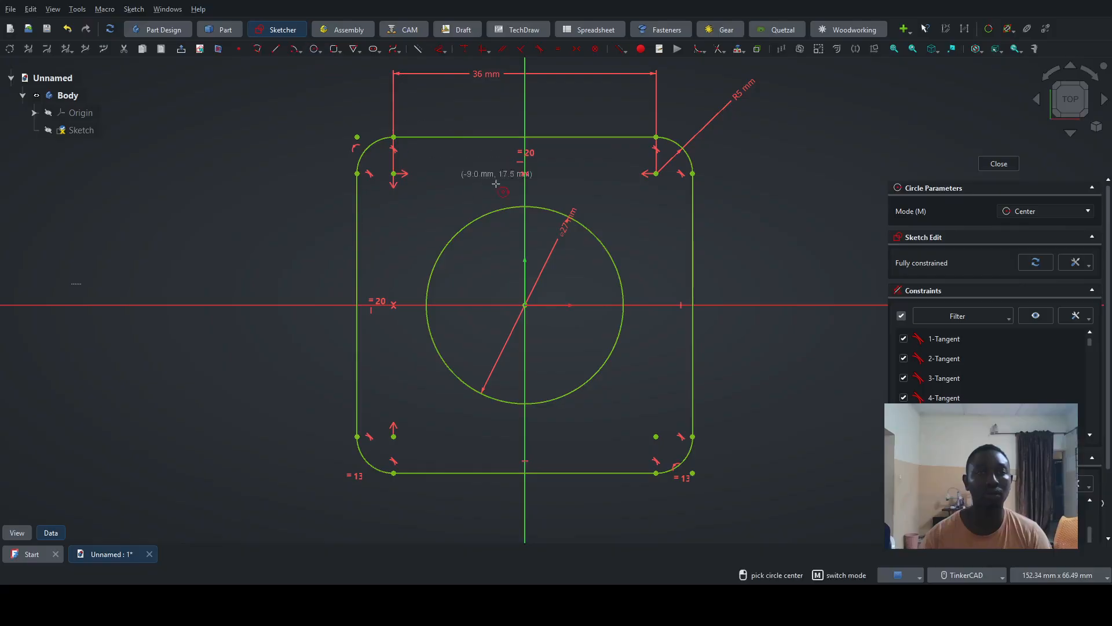
pyautogui.scroll(5, 666, 201)
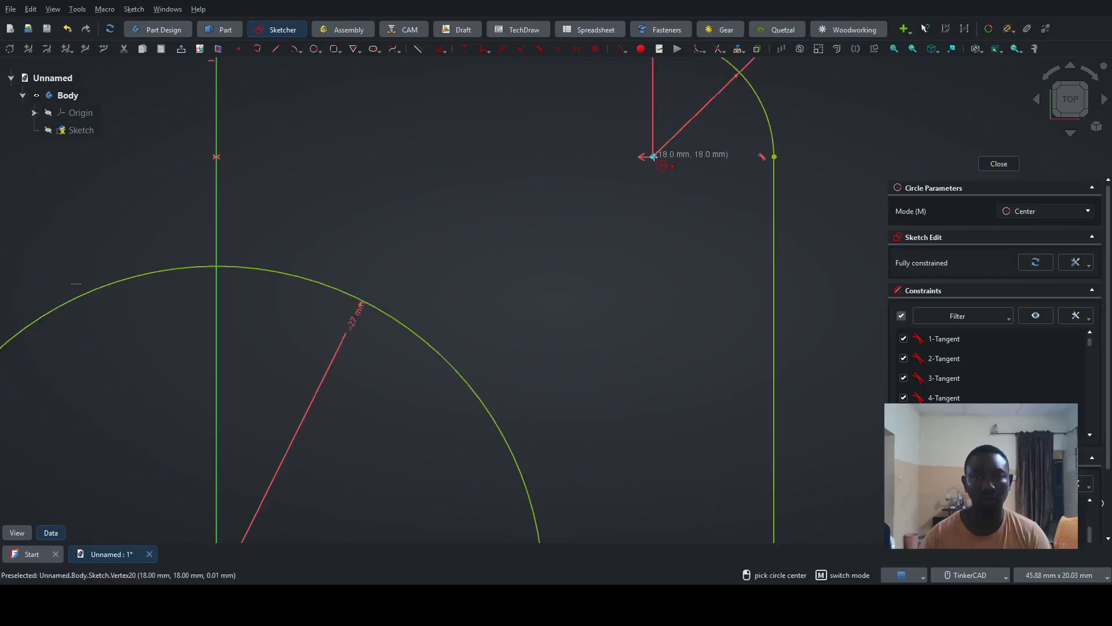
pyautogui.click(653, 156)
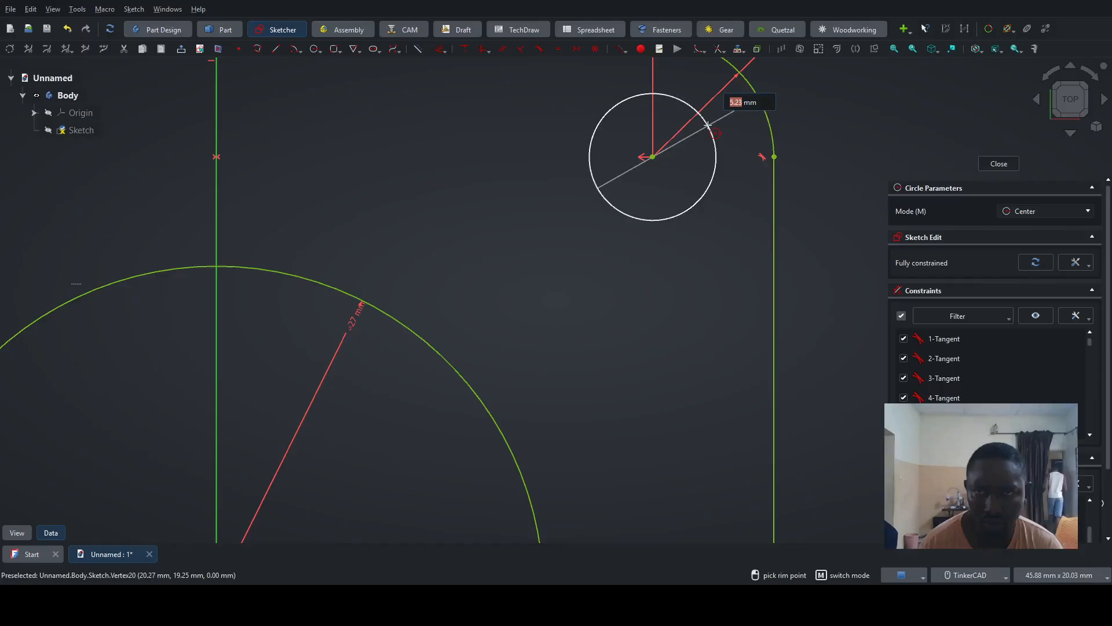
pyautogui.write('6')
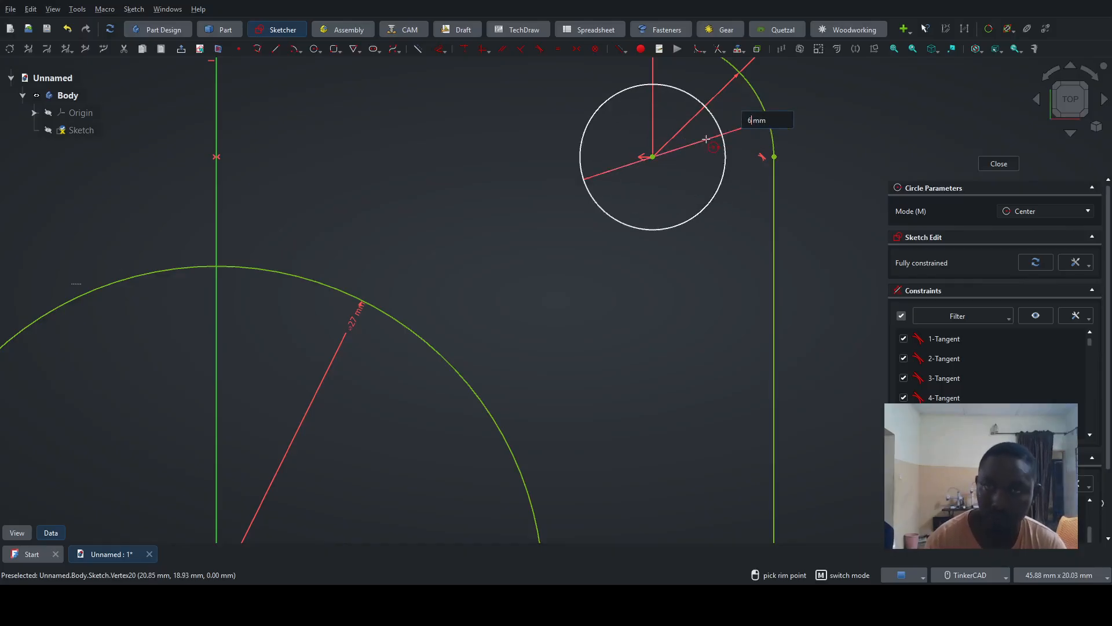
pyautogui.press('Return')
pyautogui.scroll(-8, 620, 275)
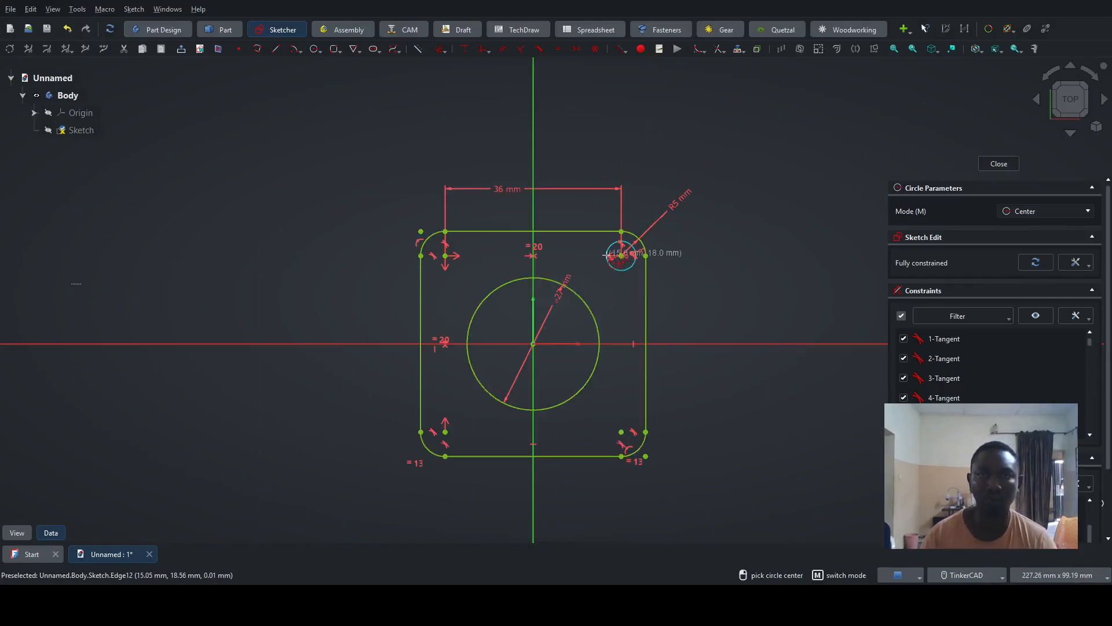
pyautogui.moveTo(588, 302); pyautogui.dragTo(633, 235, button='middle')
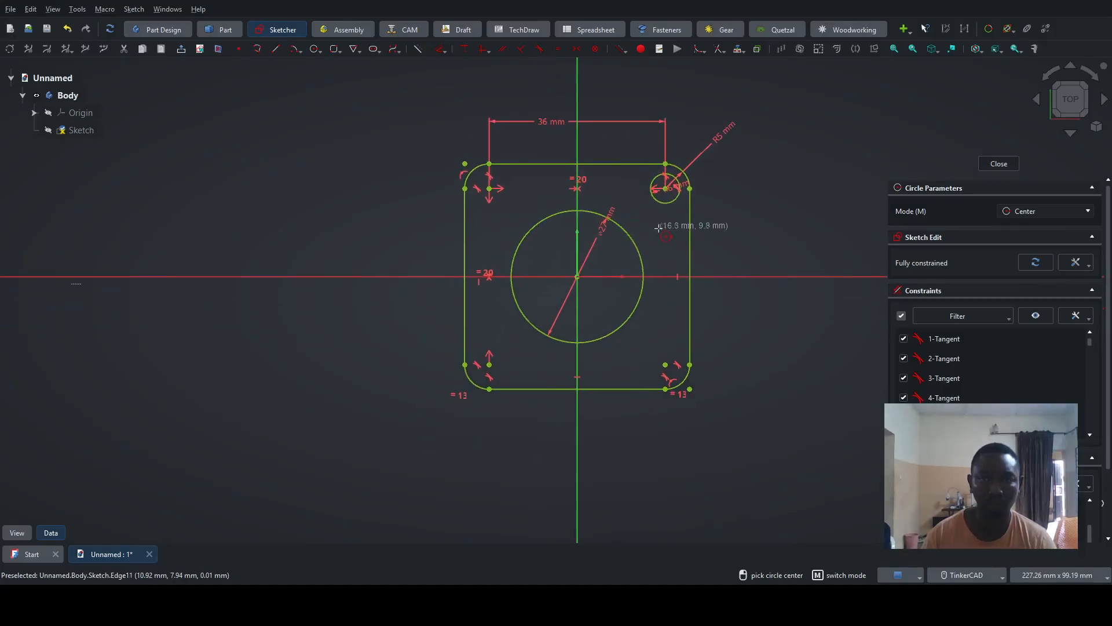
pyautogui.press('Escape')
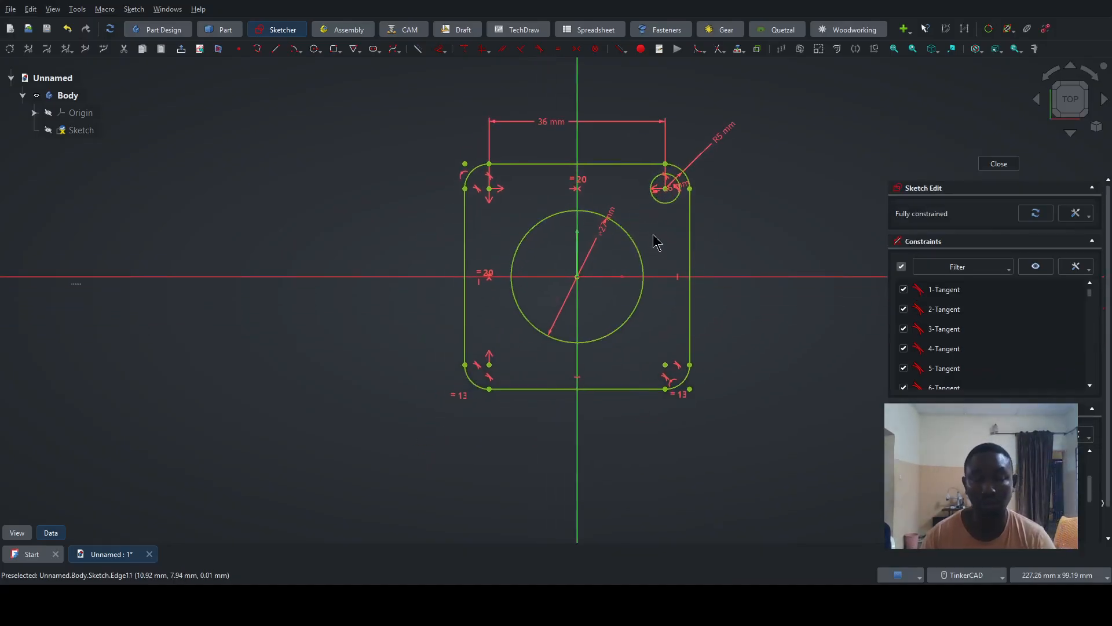
pyautogui.scroll(2, 655, 240)
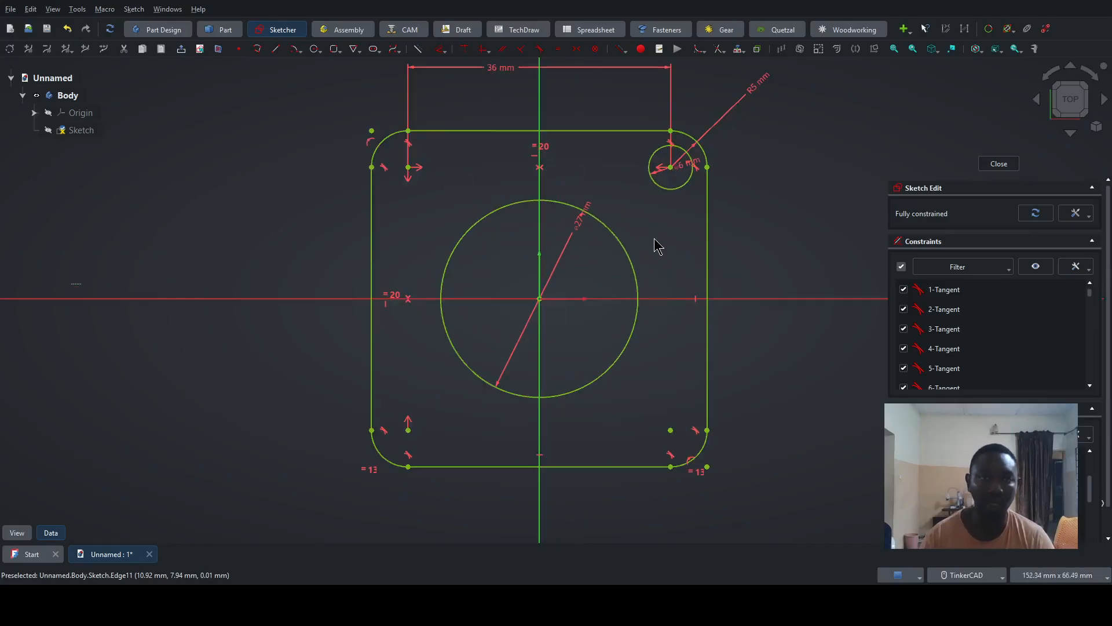
pyautogui.click(315, 49)
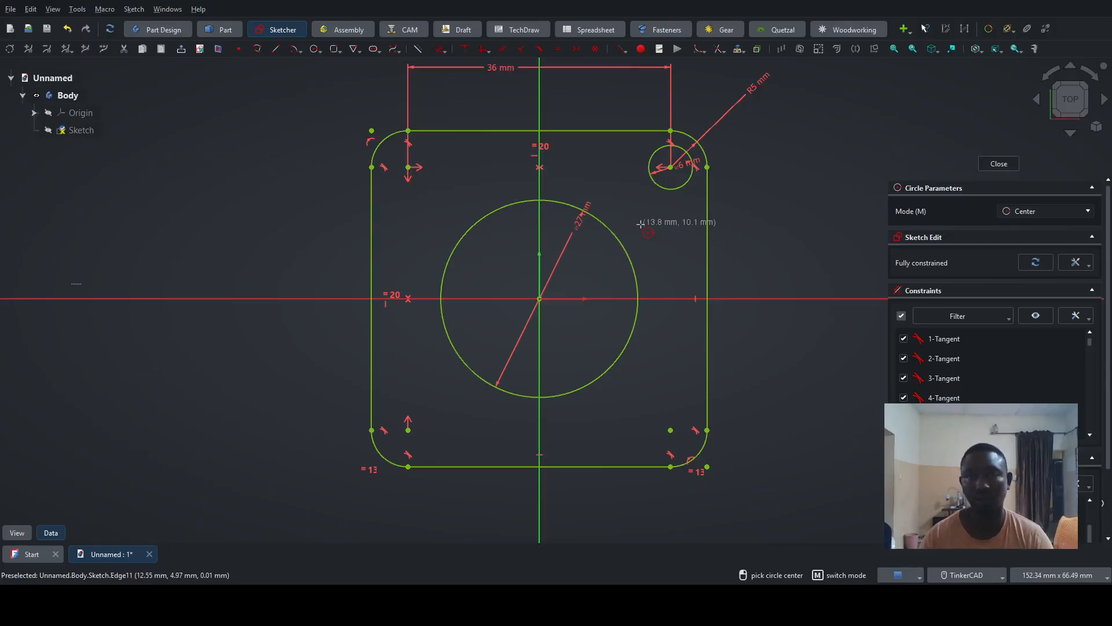
pyautogui.press('Escape')
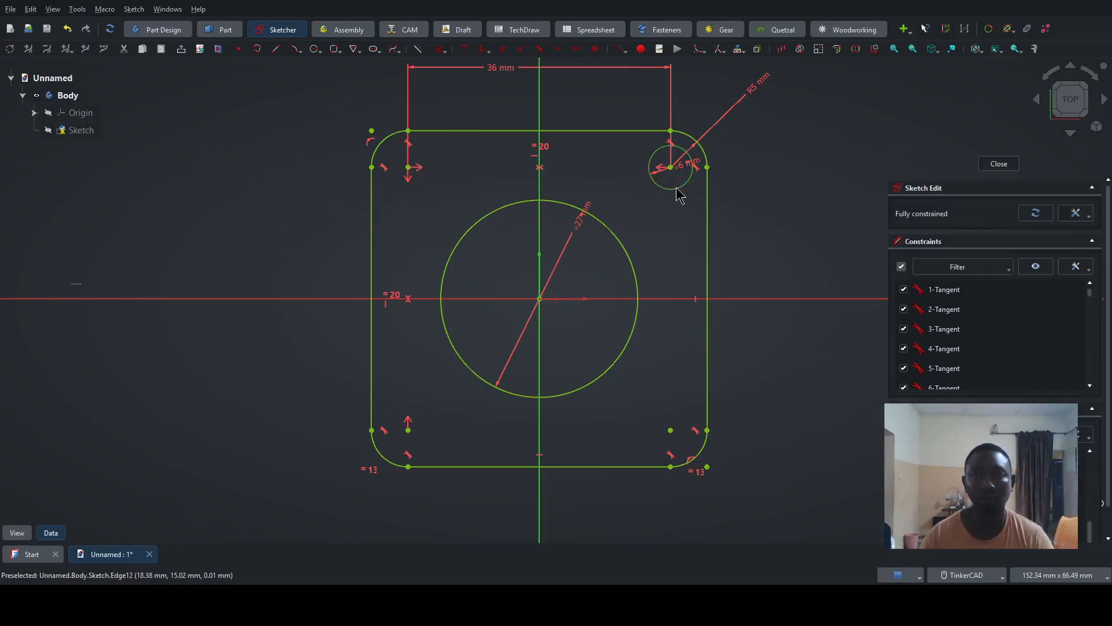
# Mirror the 6 mm upper-right corner circle across the vertical axis with the Symmetry tool.
pyautogui.click(678, 193)
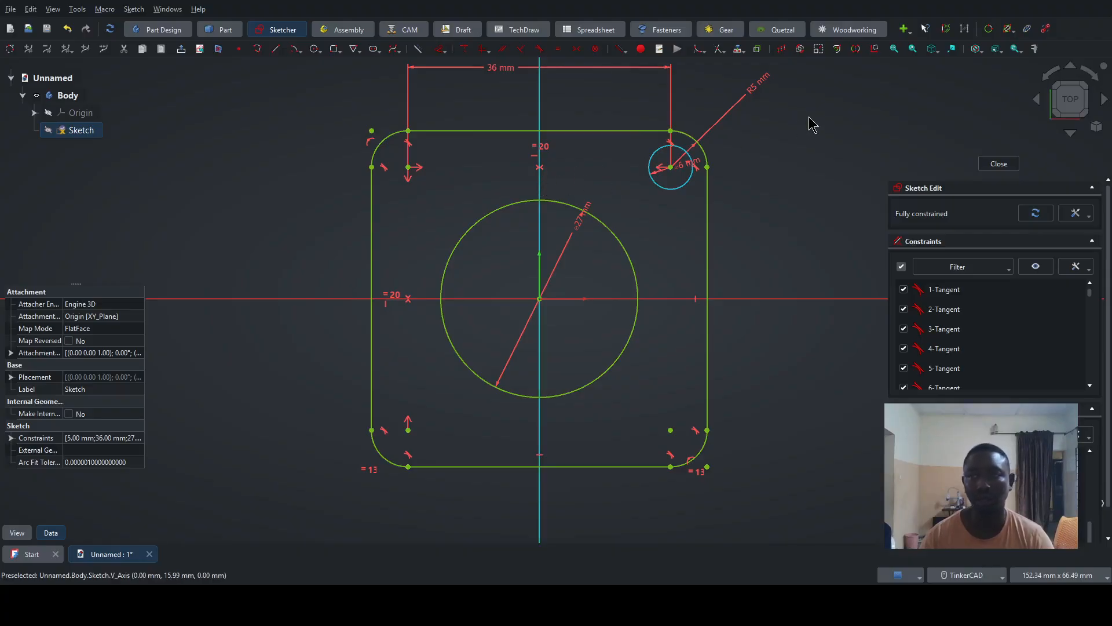
pyautogui.click(856, 51)
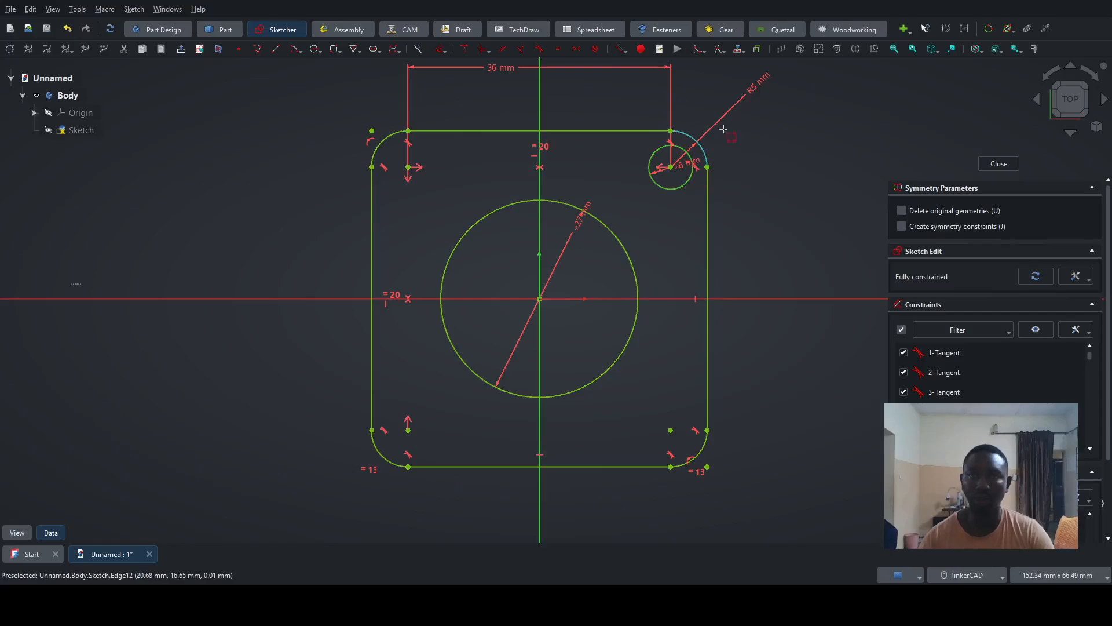
pyautogui.click(540, 185)
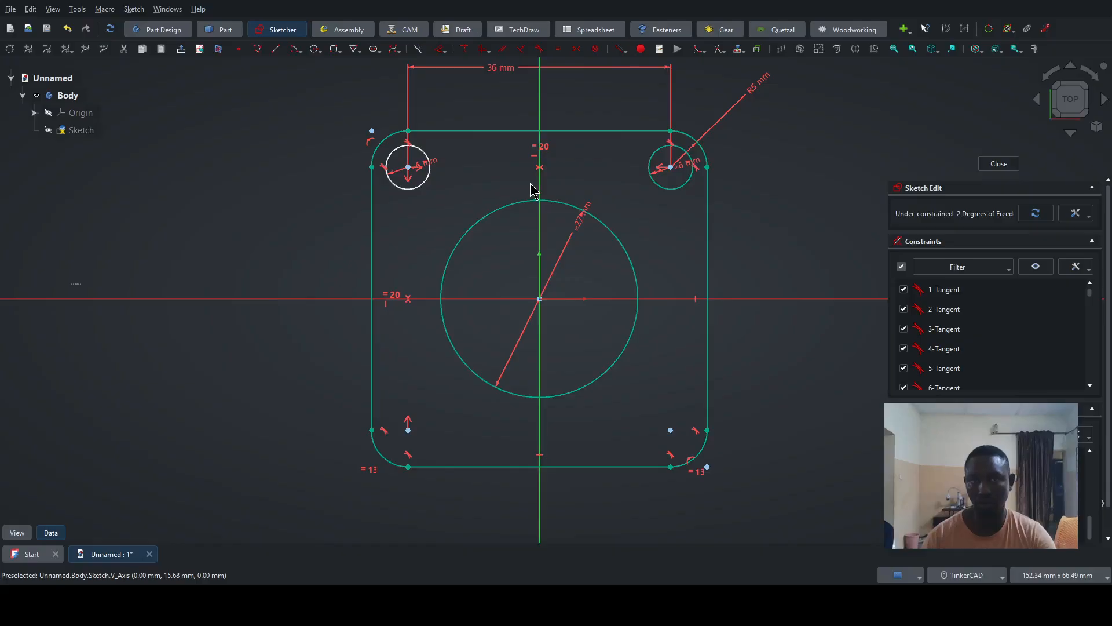
# Make the mirrored circle's centre coincident with the centre of the upper-left corner arc.
pyautogui.scroll(3, 414, 185)
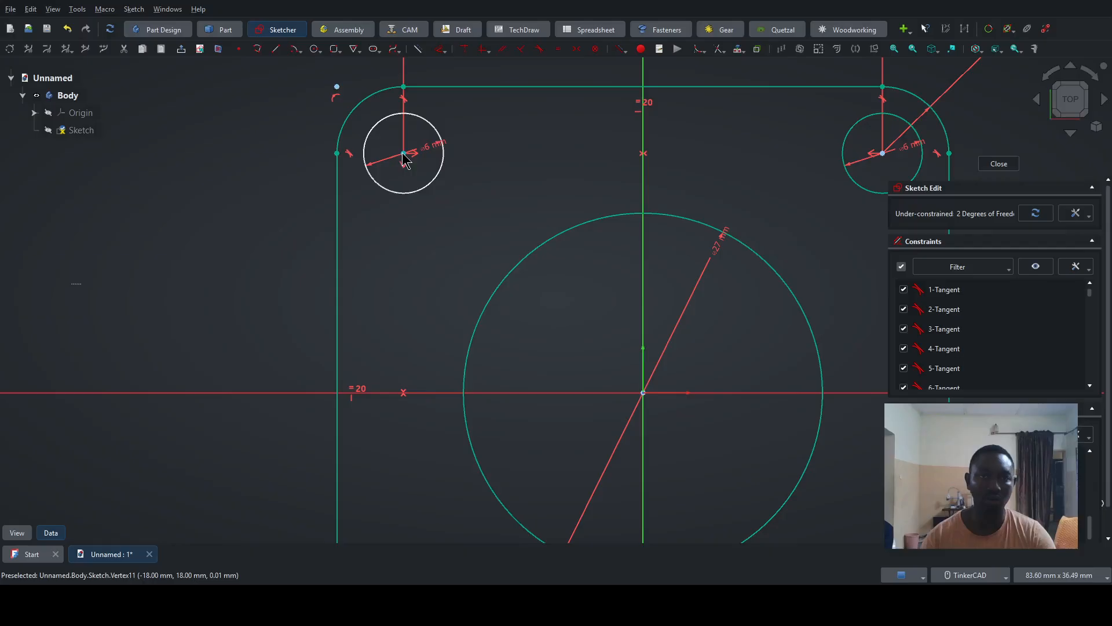
pyautogui.moveTo(427, 191); pyautogui.dragTo(446, 226)
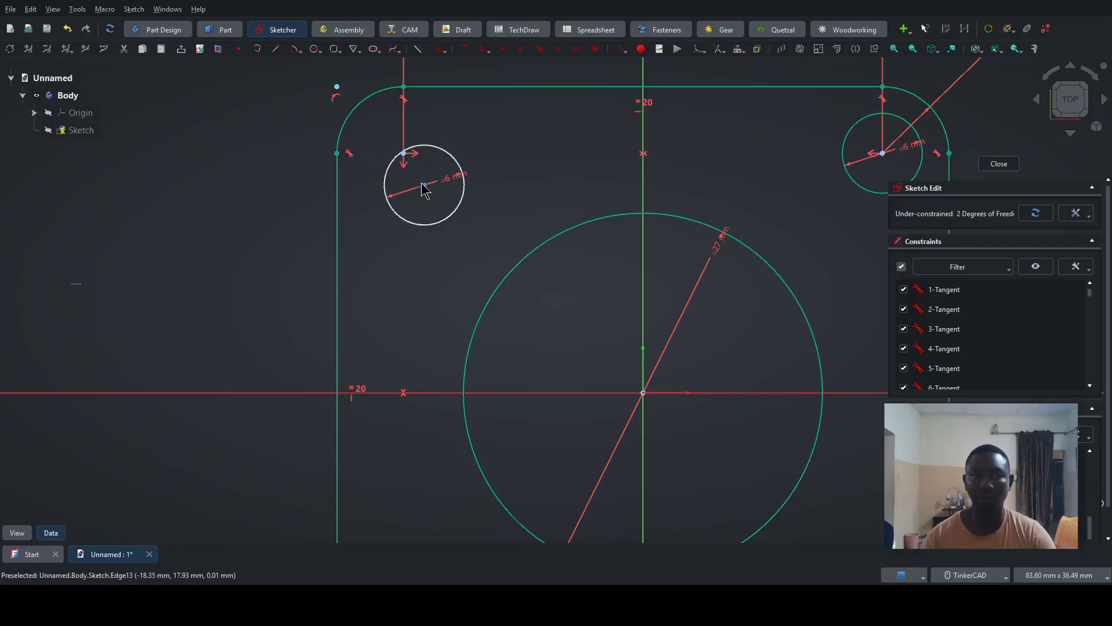
pyautogui.moveTo(425, 184); pyautogui.dragTo(421, 178)
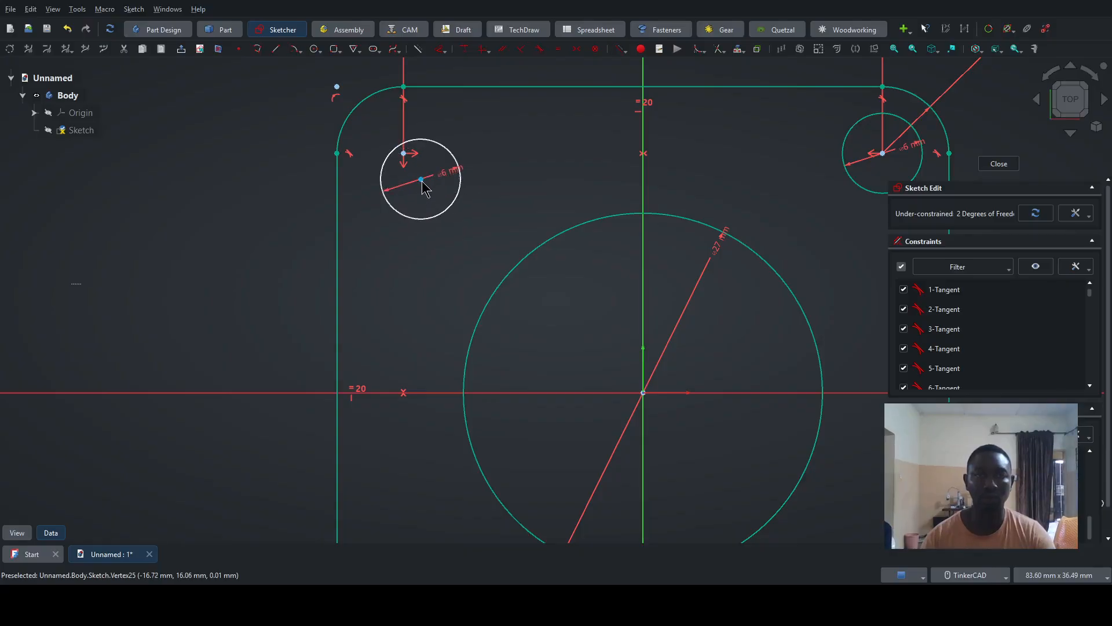
pyautogui.click(422, 181)
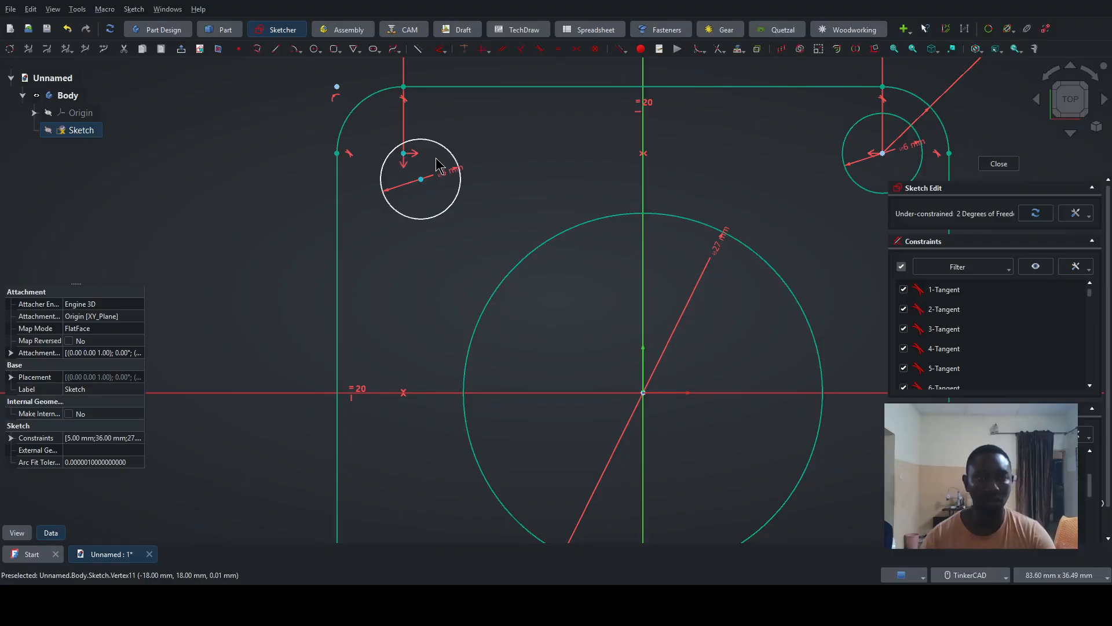
pyautogui.press('c')
# Mirror the two upper 6 mm corner circles across the horizontal axis with the Symmetry tool.
pyautogui.scroll(-3, 522, 184)
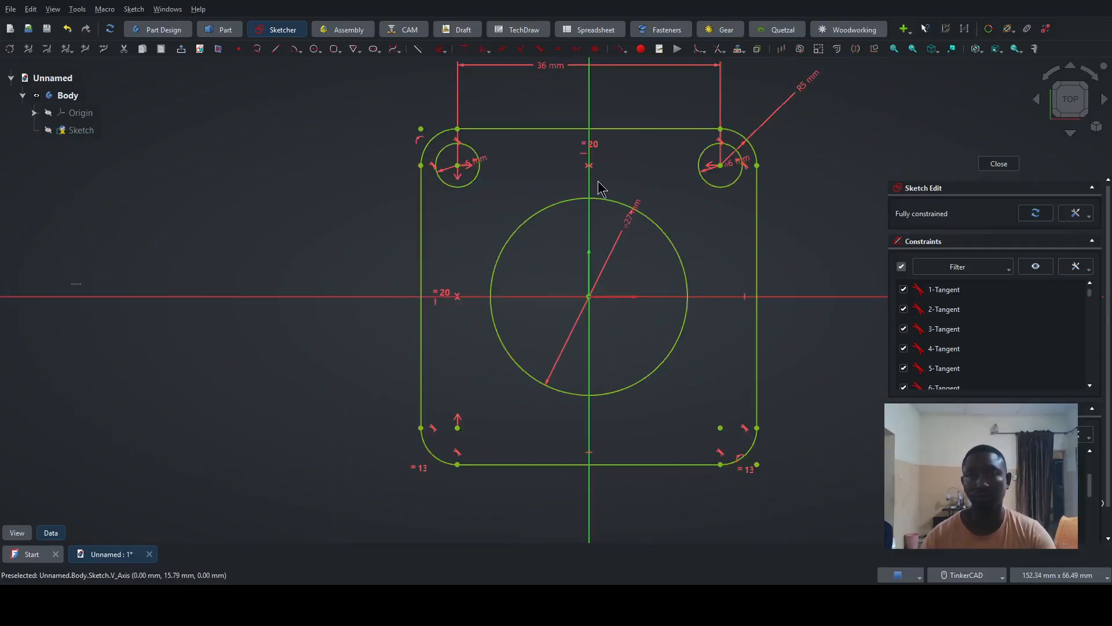
pyautogui.click(721, 187)
pyautogui.click(476, 187)
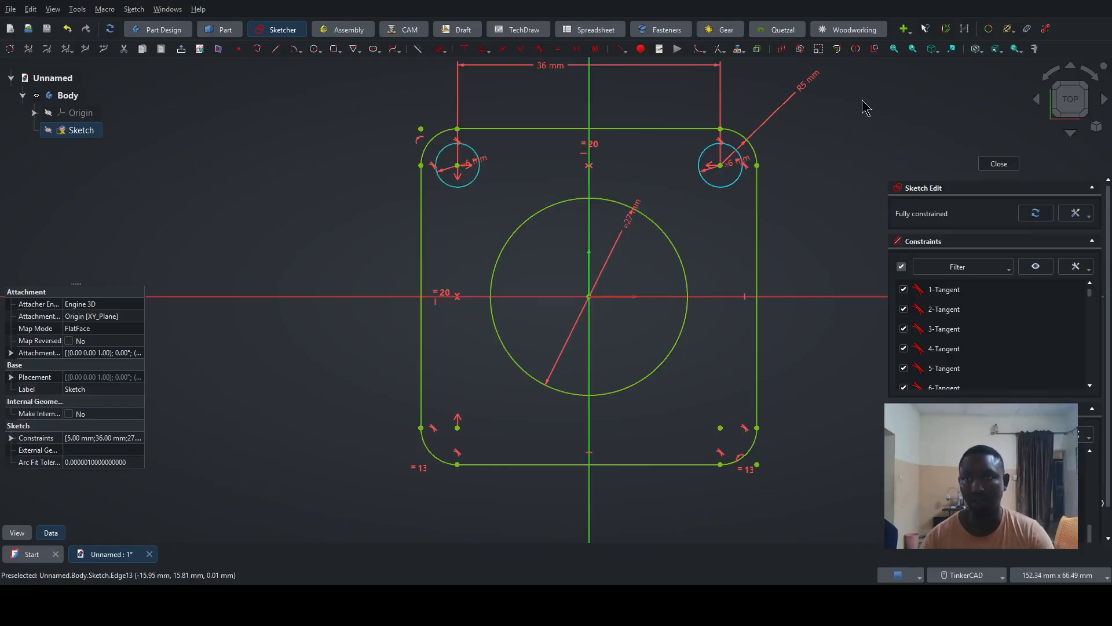
pyautogui.click(857, 49)
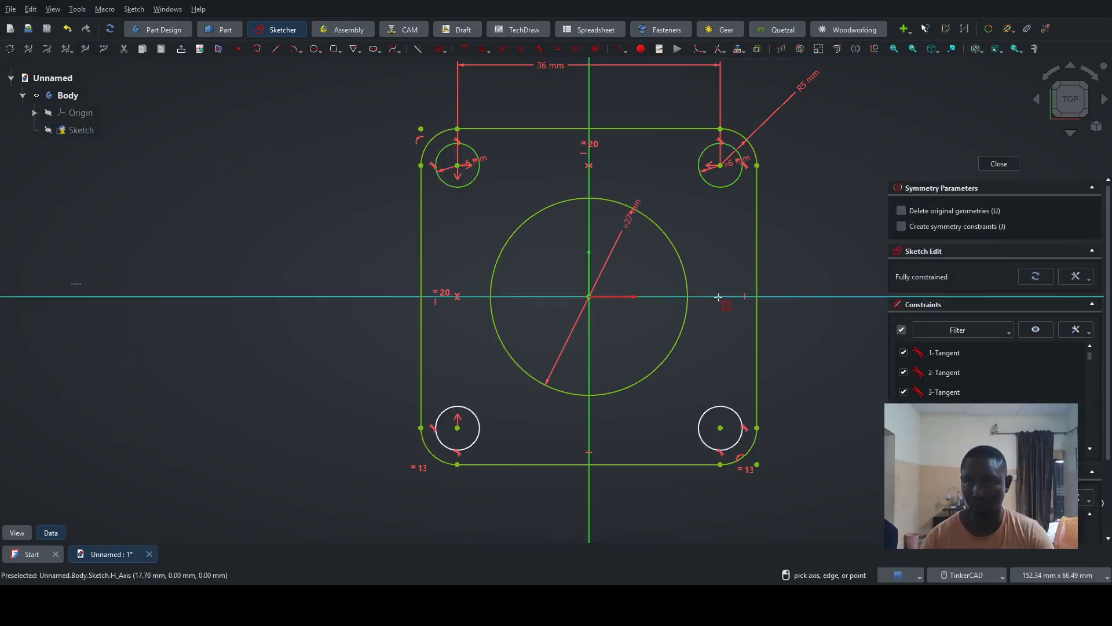
pyautogui.click(719, 298)
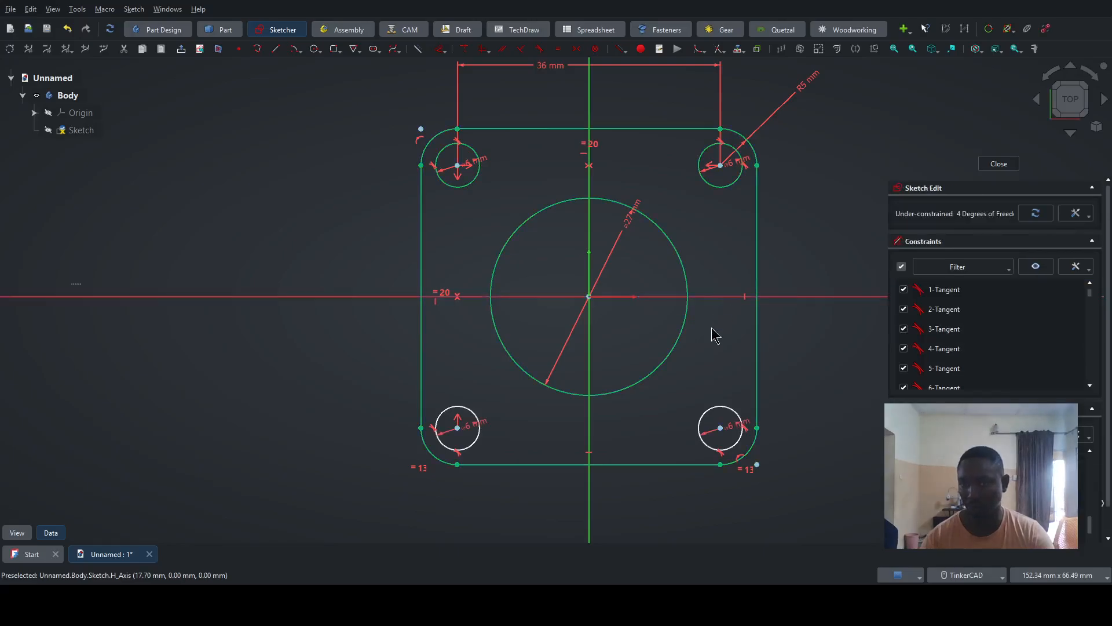
# Make the lower-left circle's centre coincident with the centre of the lower-left corner arc.
pyautogui.scroll(5, 509, 427)
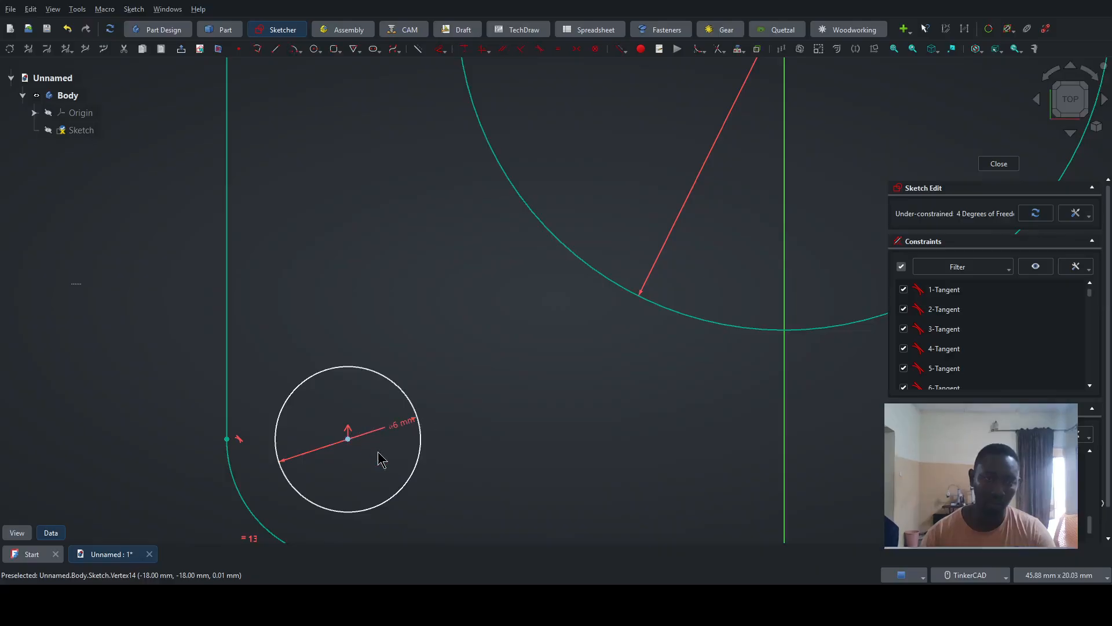
pyautogui.moveTo(422, 464); pyautogui.dragTo(435, 452)
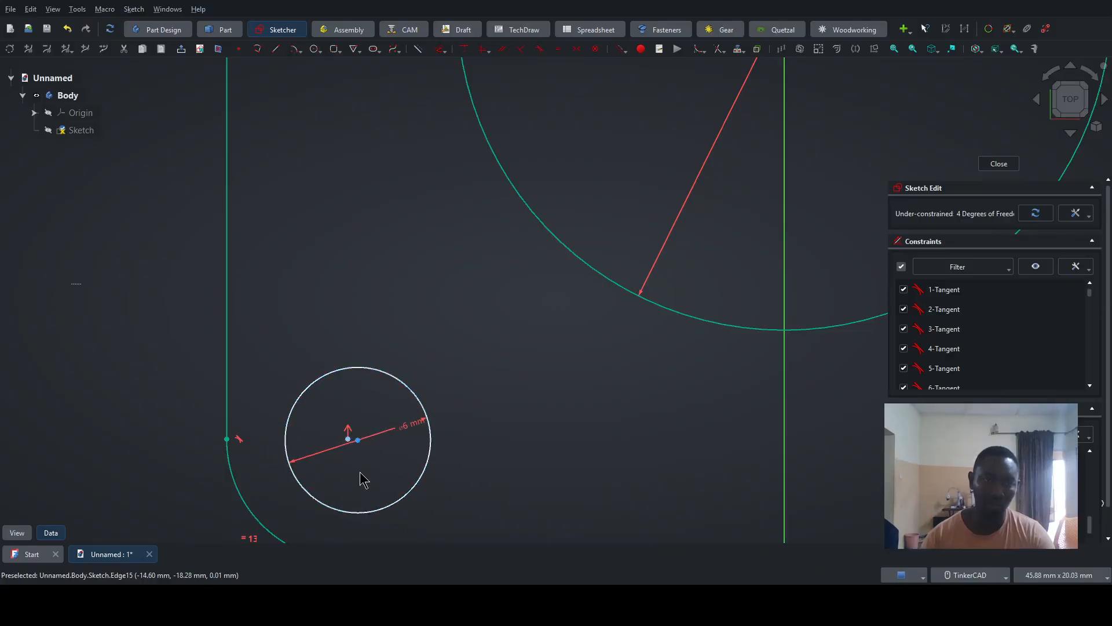
pyautogui.click(359, 441)
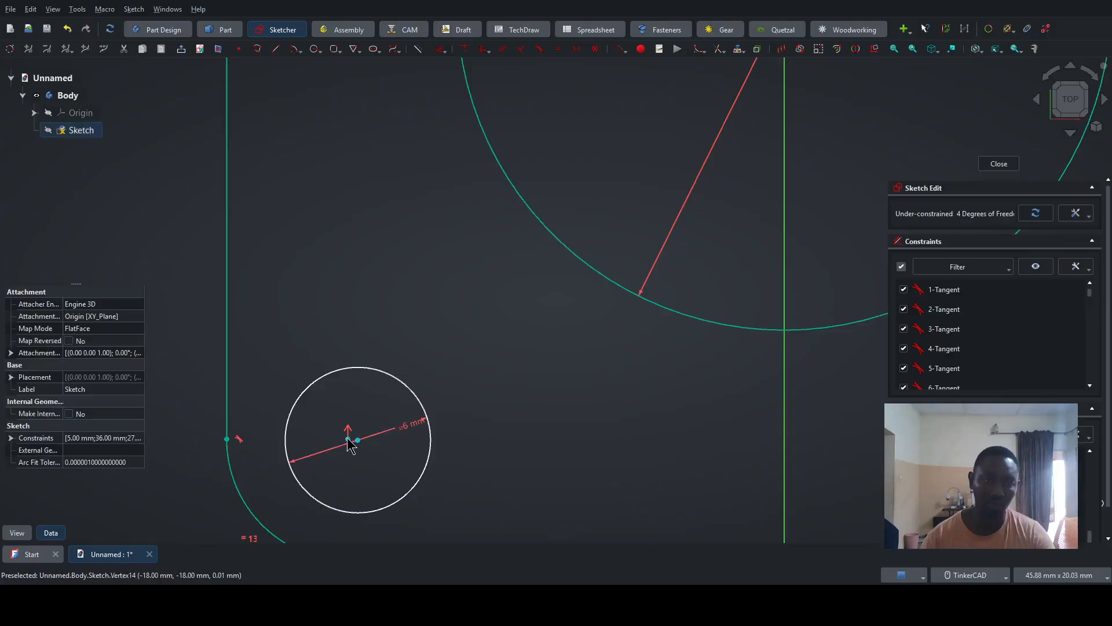
pyautogui.press('c')
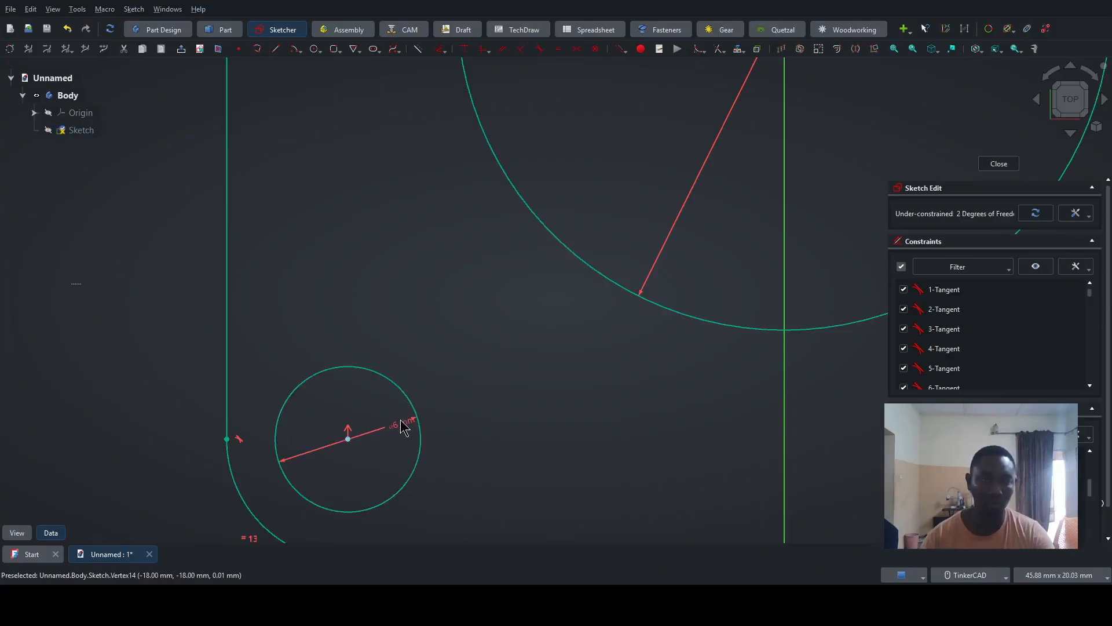
# Make the lower-right circle's centre coincident with the centre of the lower-right corner arc.
pyautogui.scroll(-7, 401, 421)
pyautogui.scroll(5, 610, 429)
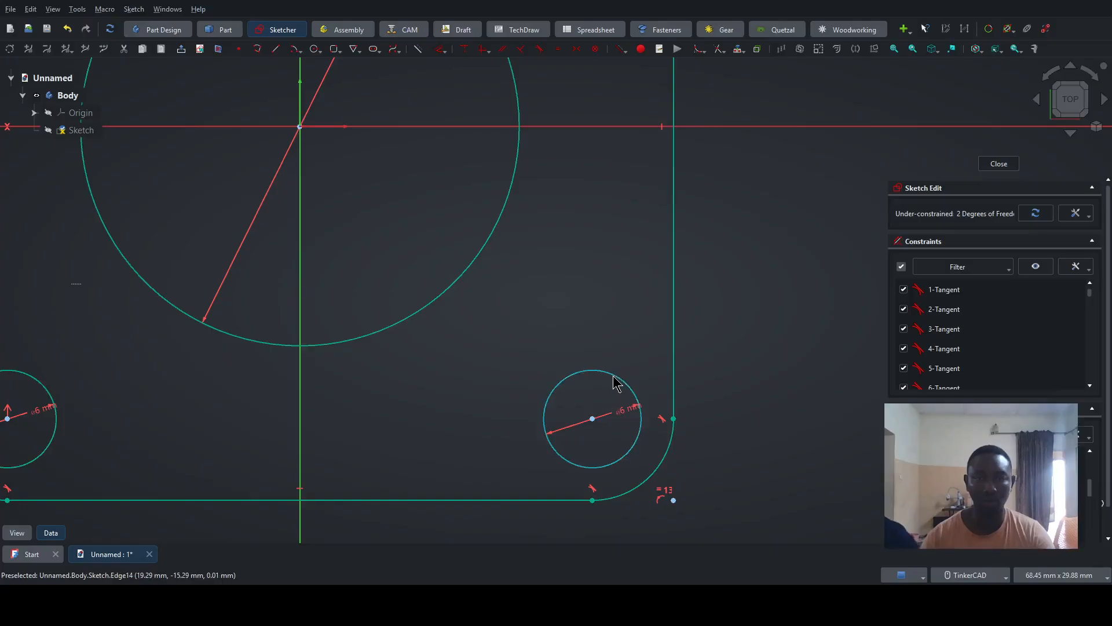
pyautogui.moveTo(612, 374); pyautogui.dragTo(617, 364)
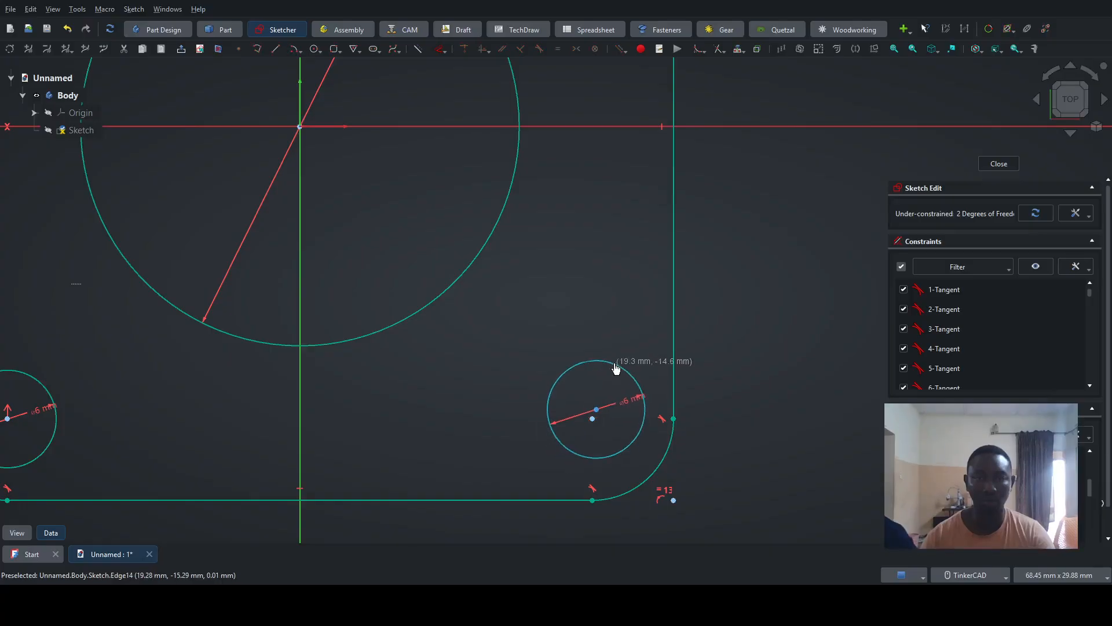
pyautogui.click(598, 409)
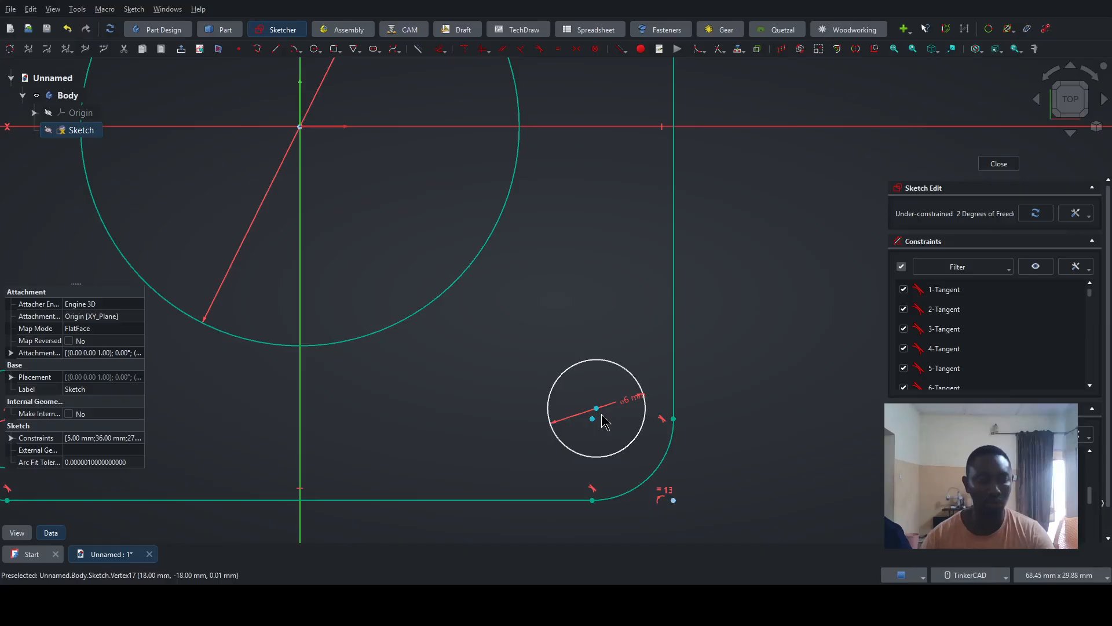
pyautogui.press('c')
# Draw a construction circle of 32 mm diameter centred on the sketch origin.
pyautogui.scroll(-4, 452, 423)
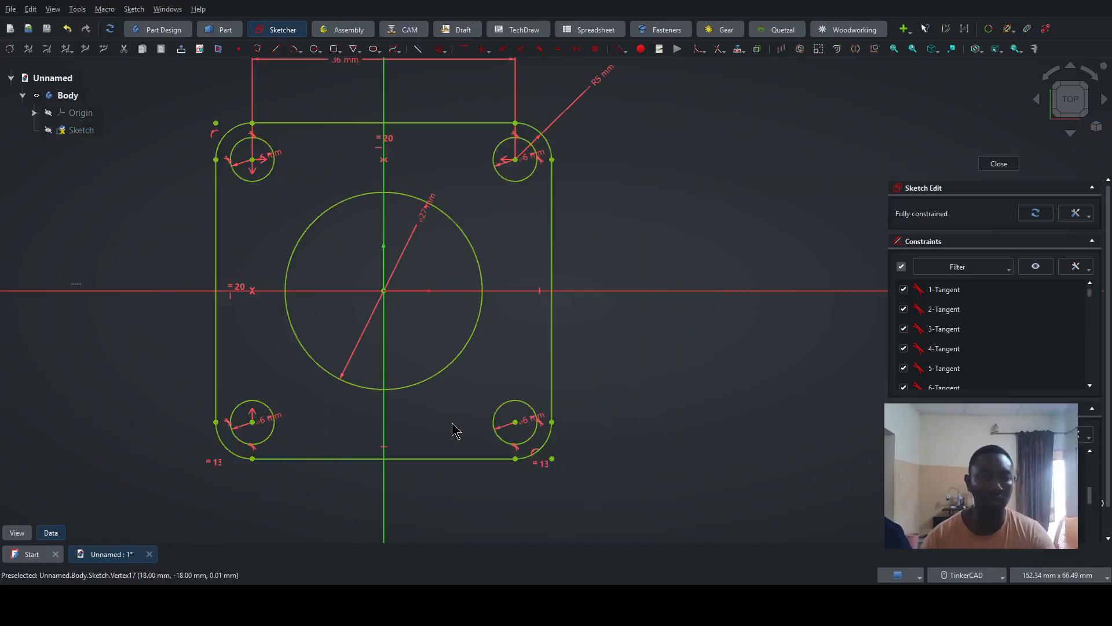
pyautogui.moveTo(434, 424); pyautogui.dragTo(525, 422, button='middle')
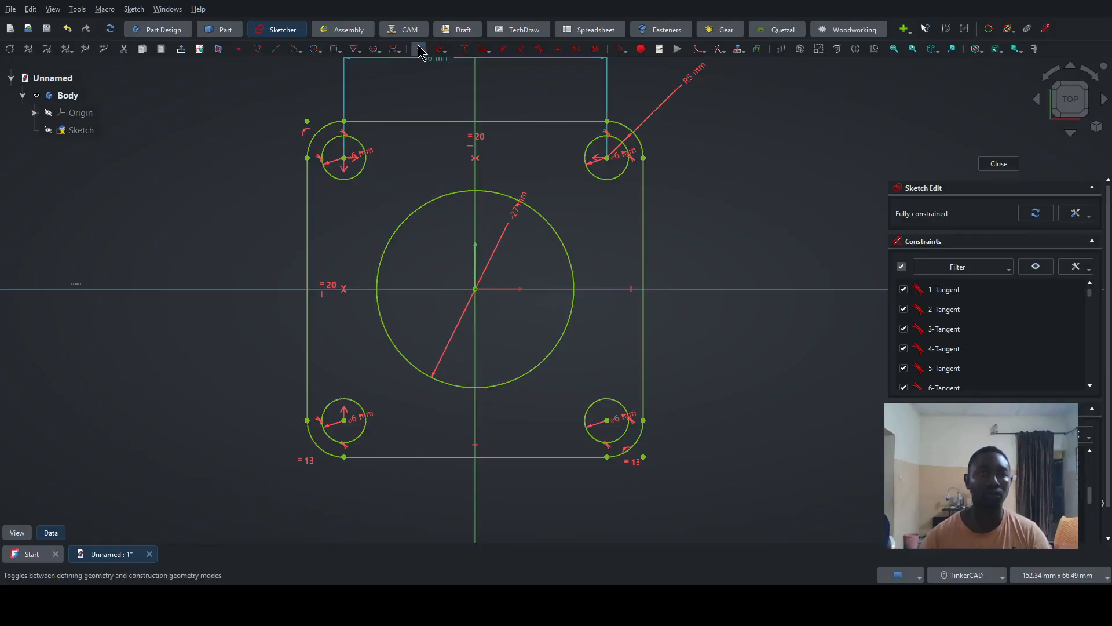
pyautogui.click(313, 49)
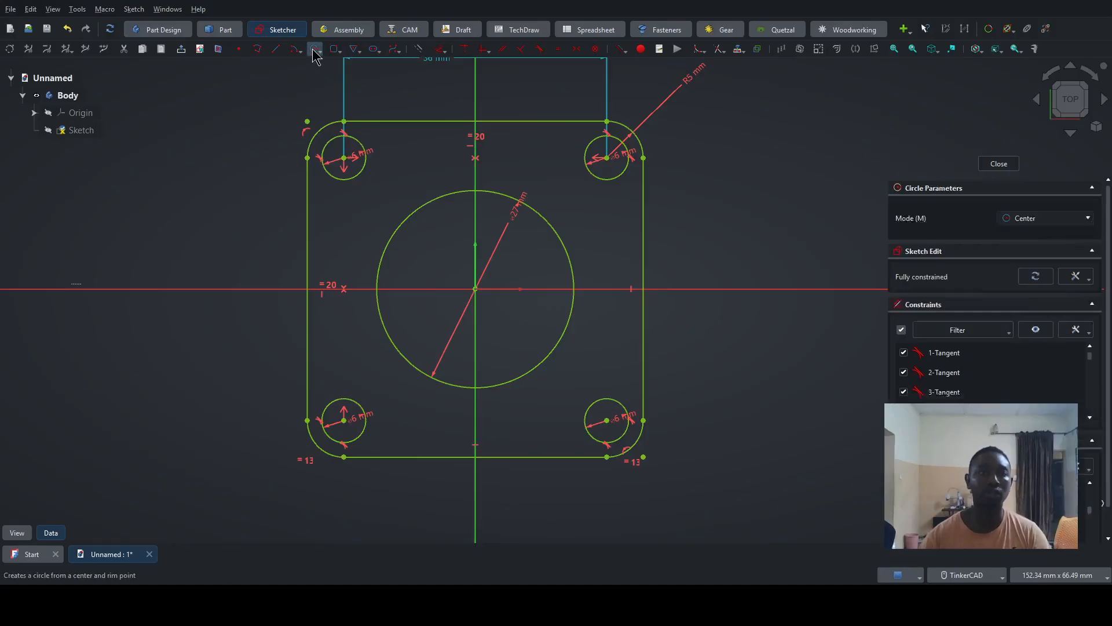
pyautogui.click(475, 288)
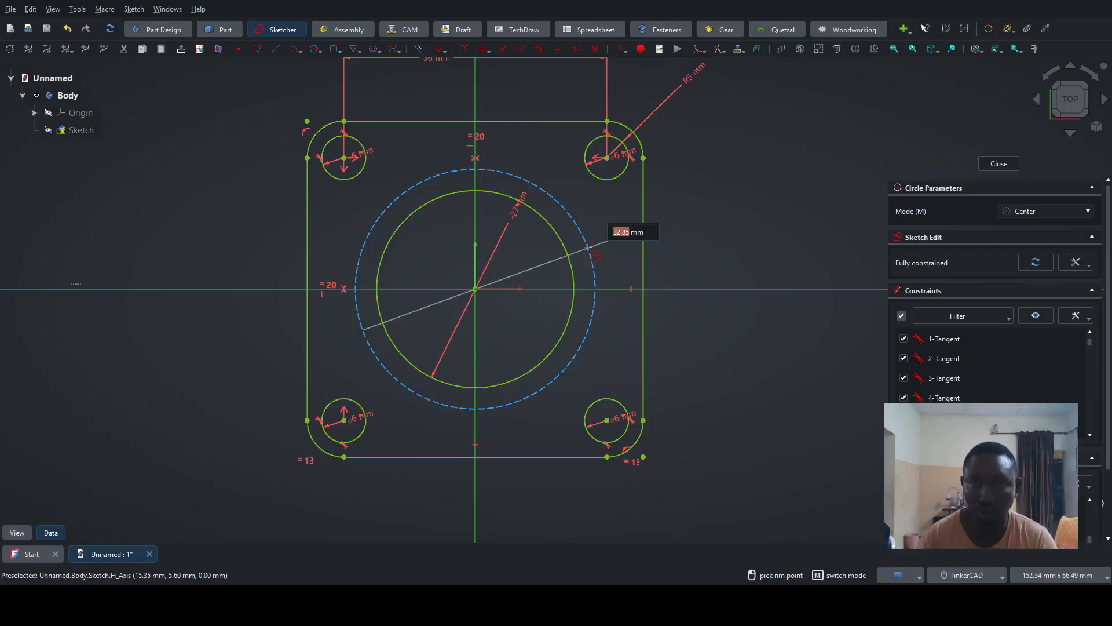
pyautogui.write('32')
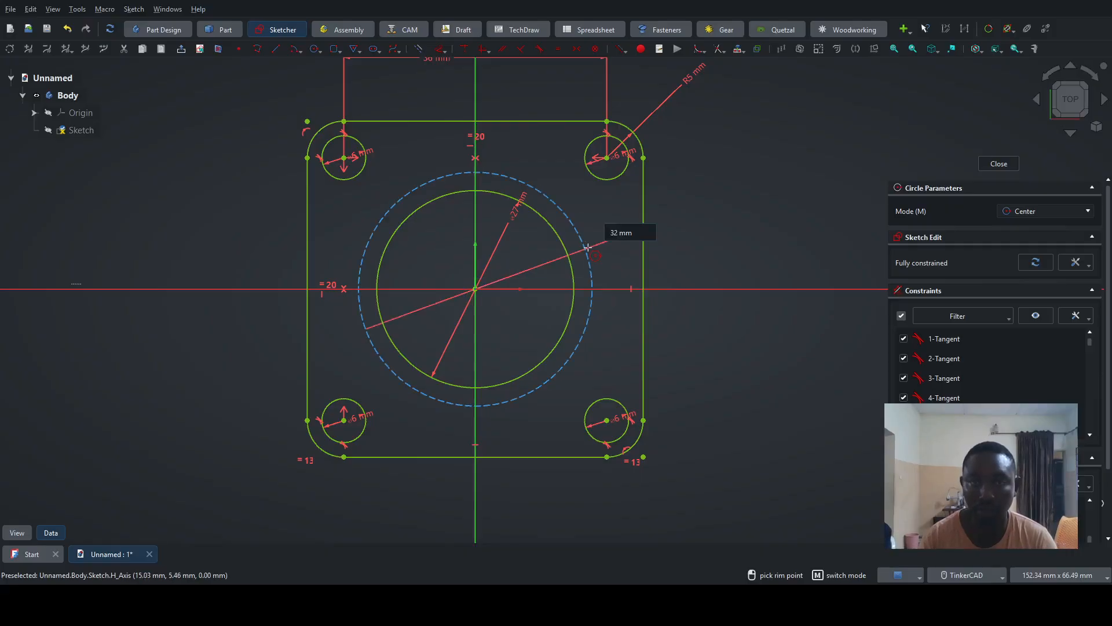
pyautogui.press('Return')
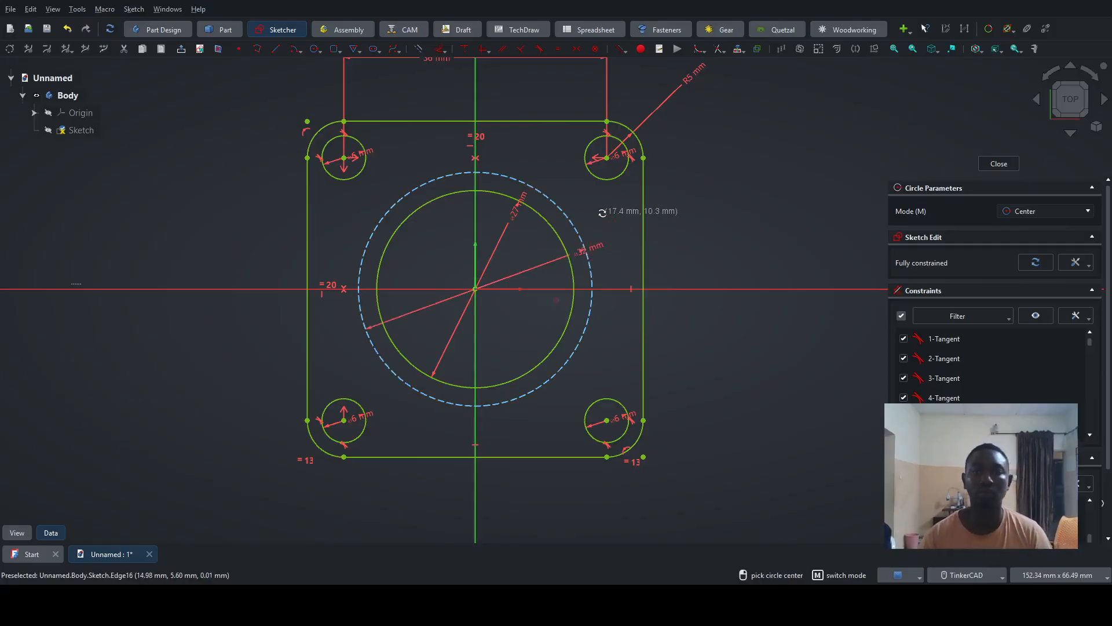
pyautogui.press('Escape')
# Delete the 32 mm construction circle around the central circle.
pyautogui.scroll(4, 478, 171)
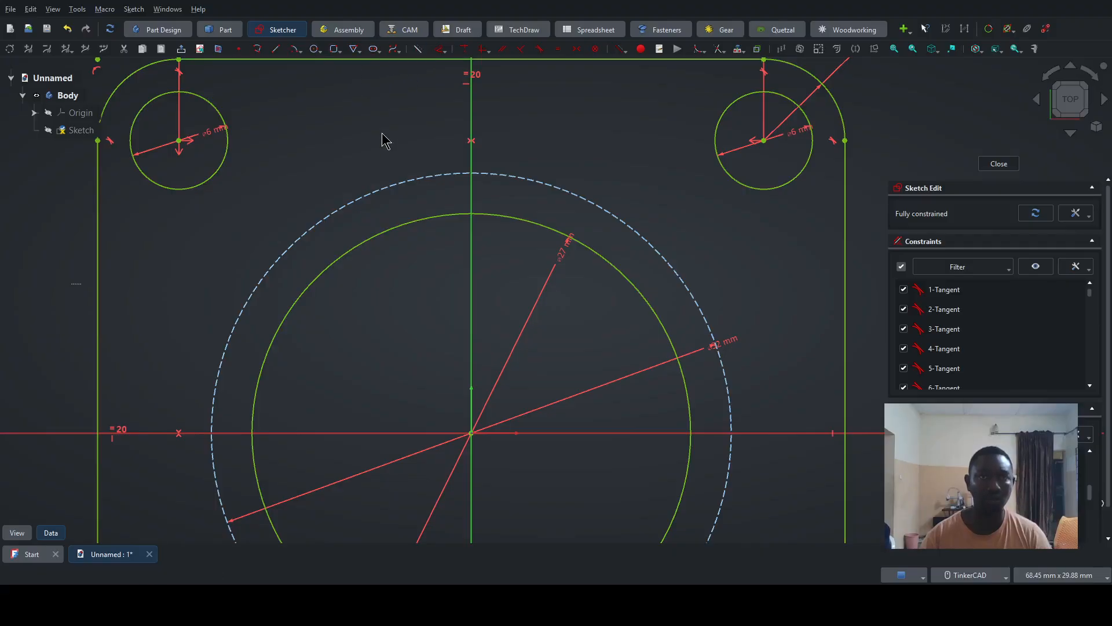
pyautogui.scroll(-3, 382, 136)
pyautogui.scroll(-1, 382, 137)
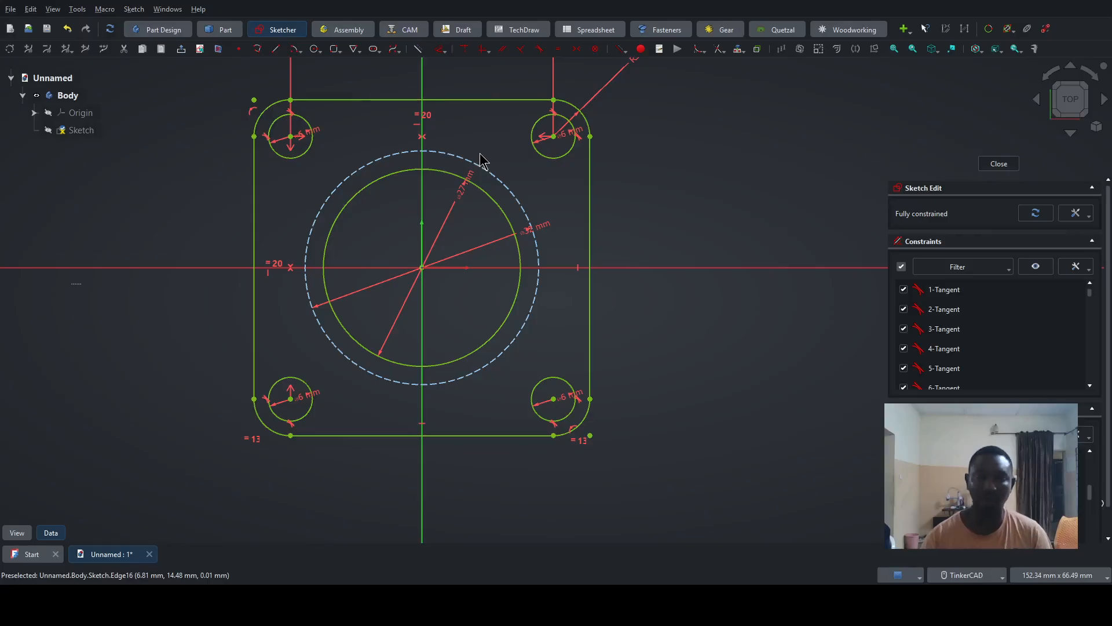
pyautogui.click(511, 197)
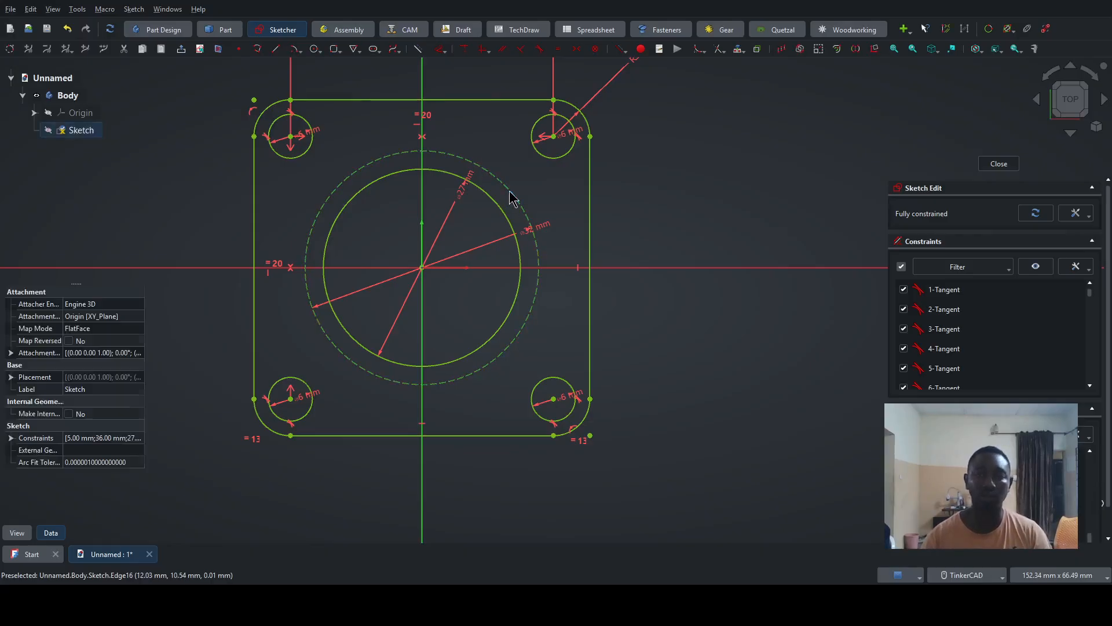
pyautogui.press('Delete')
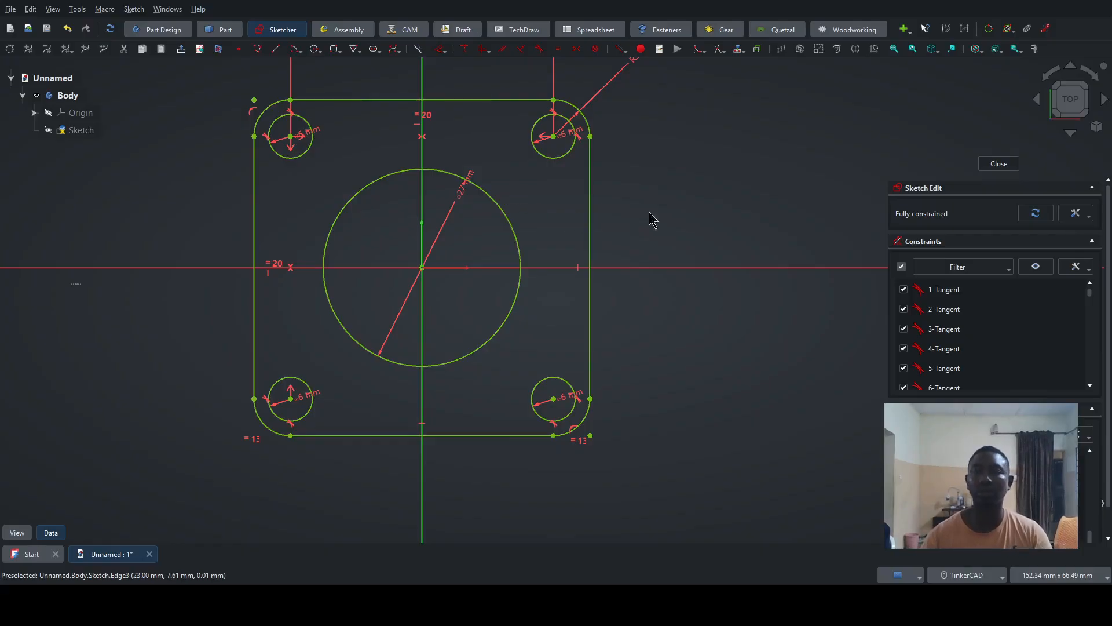
# Finish editing the sketch and rename it "base profile" in the model tree.
pyautogui.click(998, 165)
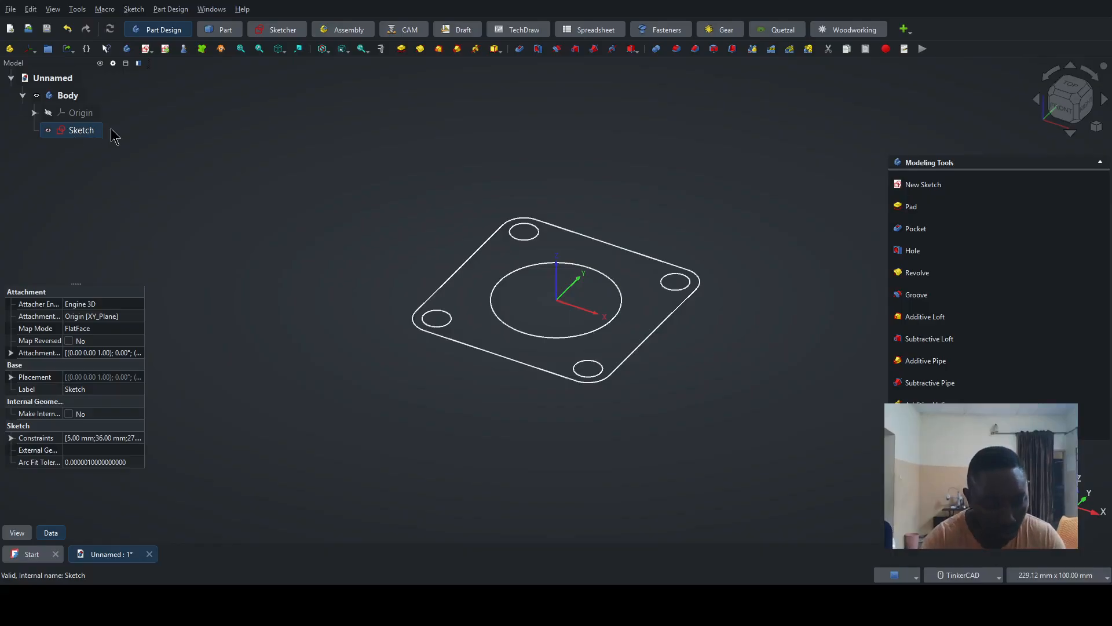
pyautogui.press('F2')
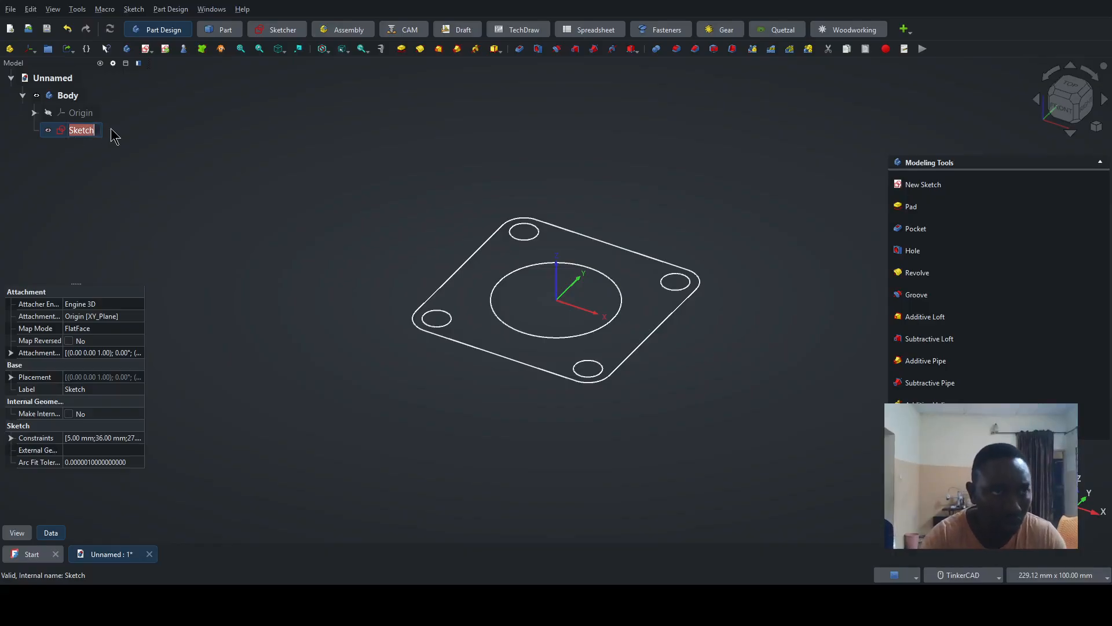
pyautogui.write('base')
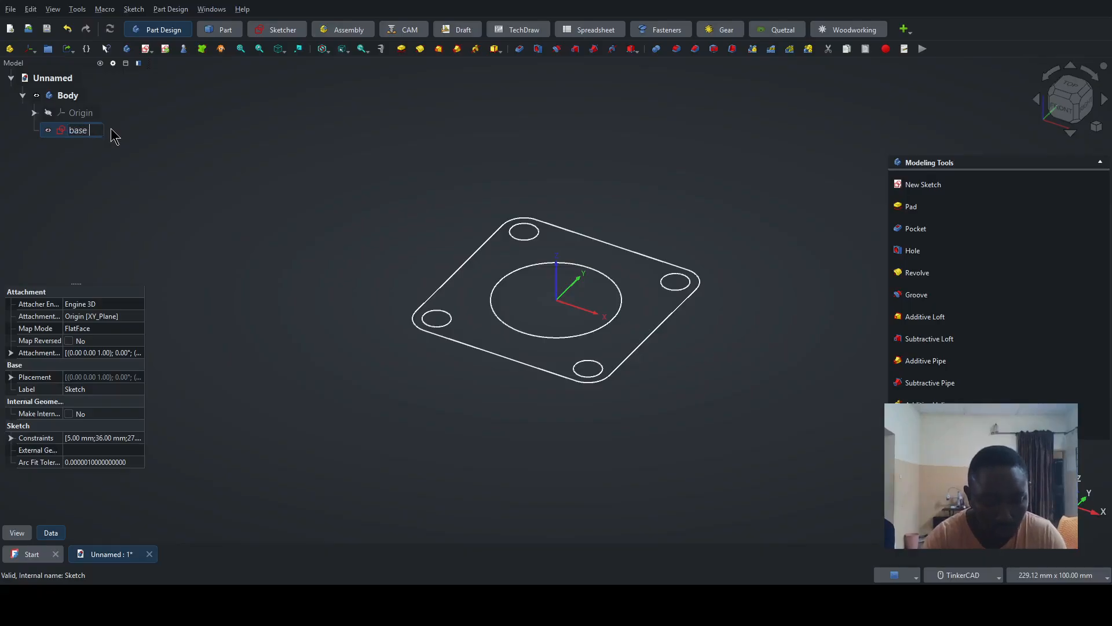
pyautogui.write(' profil')
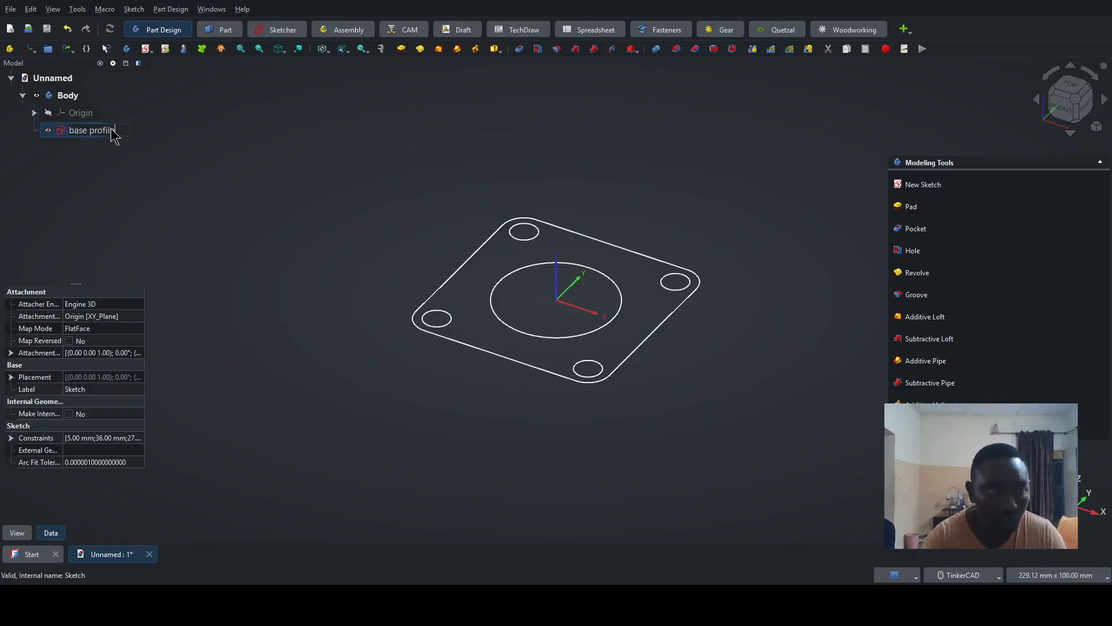
pyautogui.write('e')
pyautogui.press('Return')
# Select the body and save the document under the name "diagram 3".
pyautogui.click(69, 97)
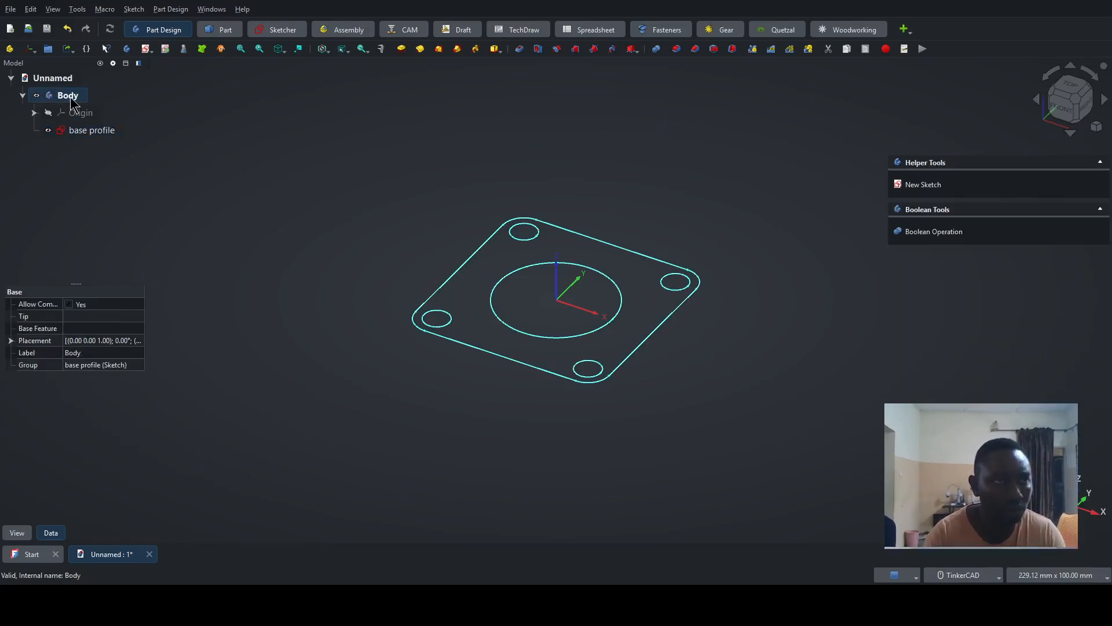
pyautogui.hotkey('ctrl', 's')
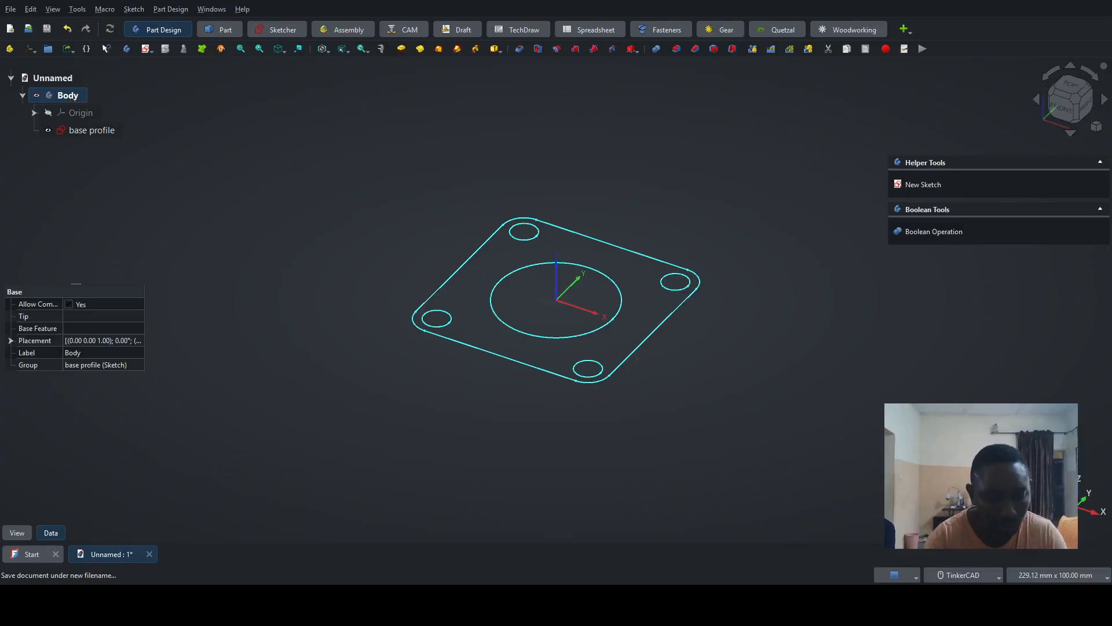
pyautogui.press('Return')
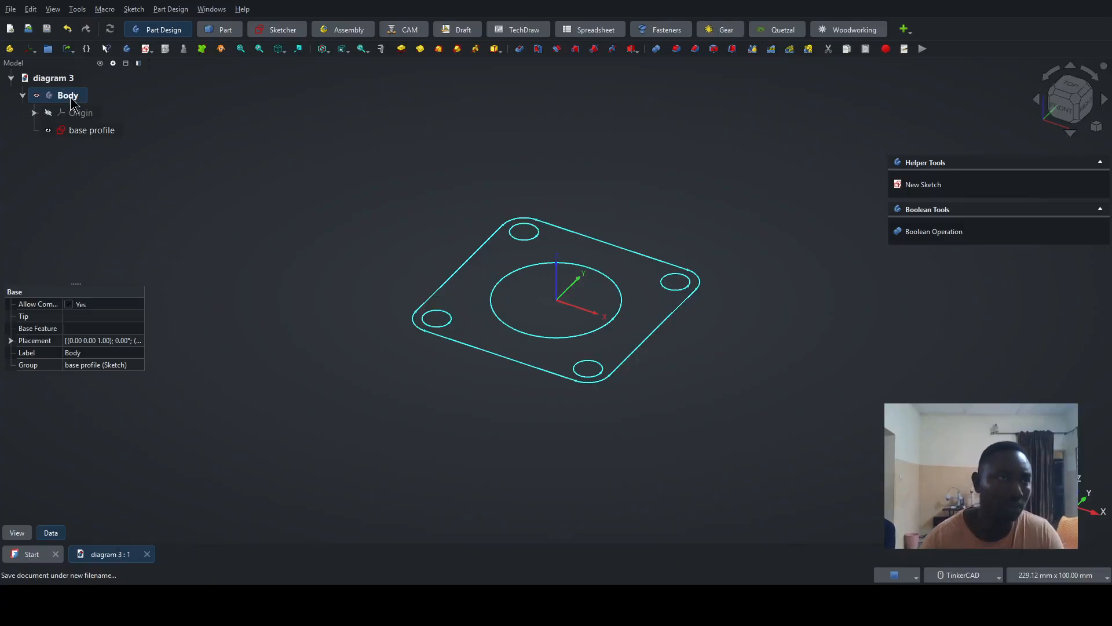
# Pad the base profile sketch to a length of 2 mm.
pyautogui.click(221, 152)
pyautogui.click(83, 134)
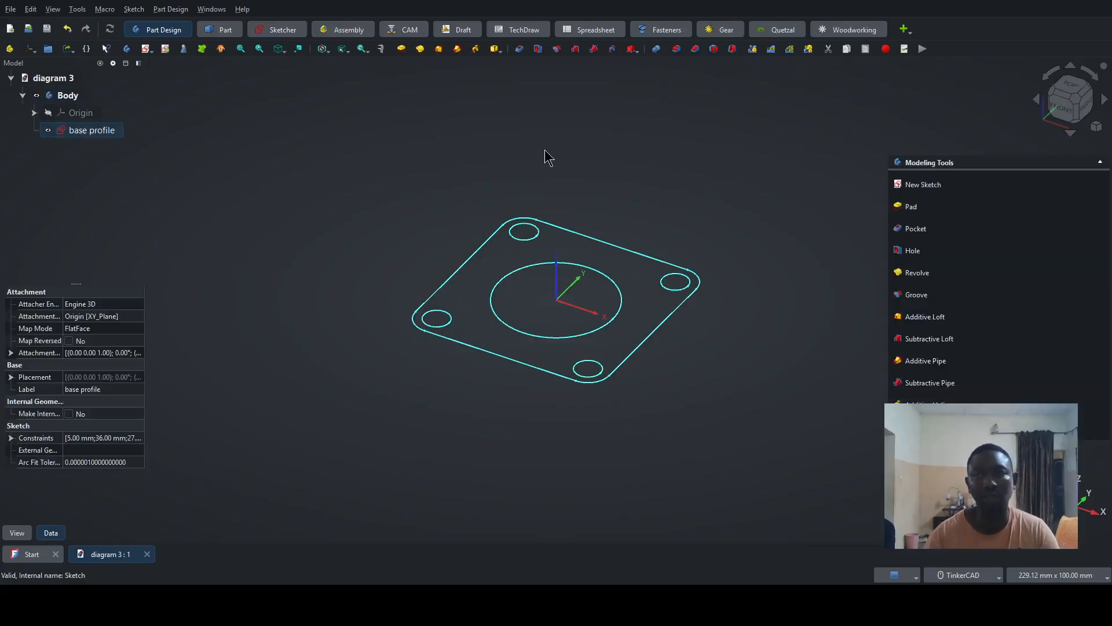
pyautogui.click(910, 207)
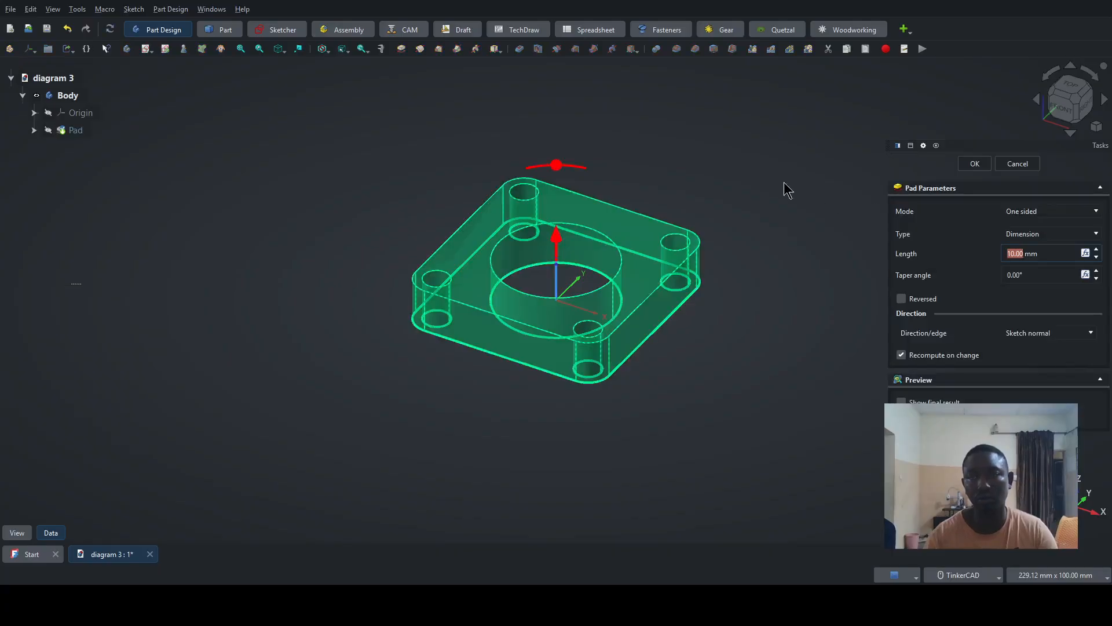
pyautogui.write('5')
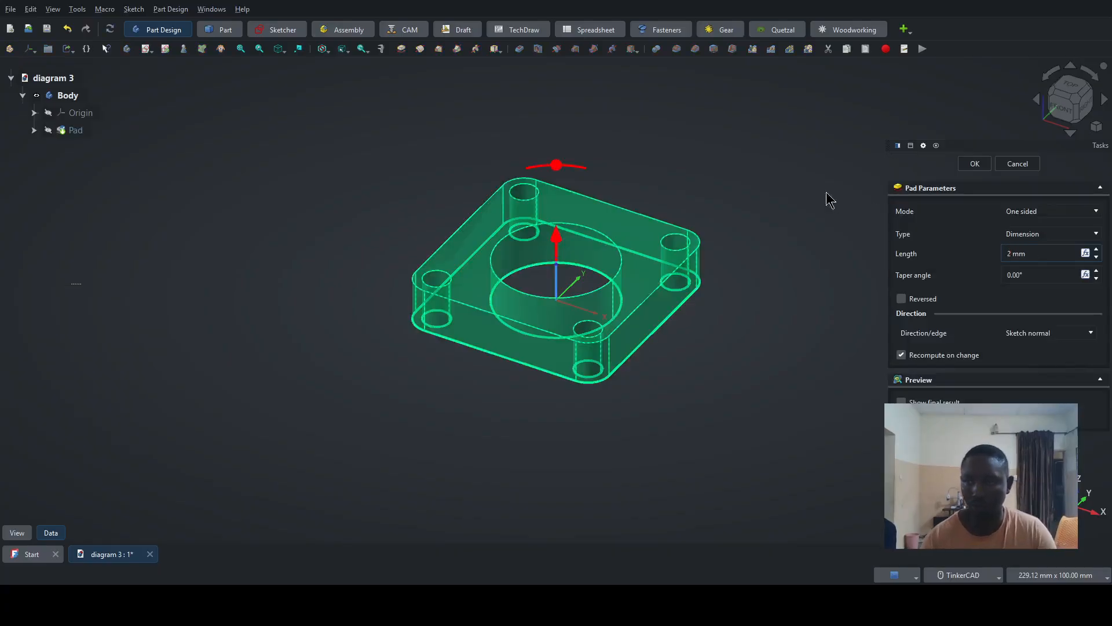
pyautogui.click(976, 164)
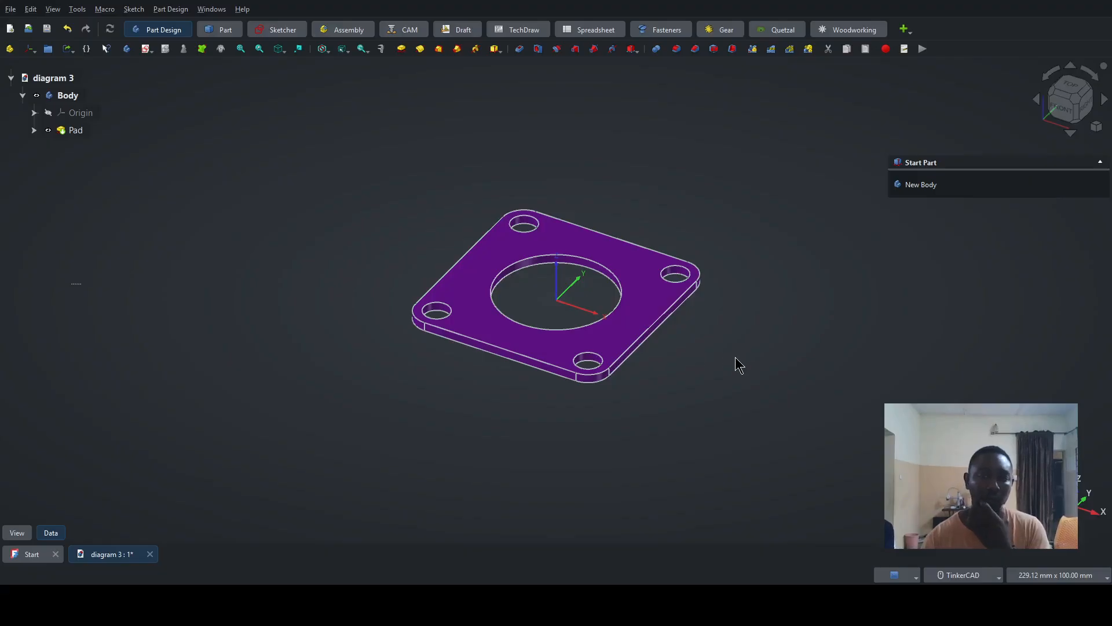
# Start a new sketch on the top face of the padded plate.
pyautogui.moveTo(738, 340); pyautogui.dragTo(618, 411, button='right')
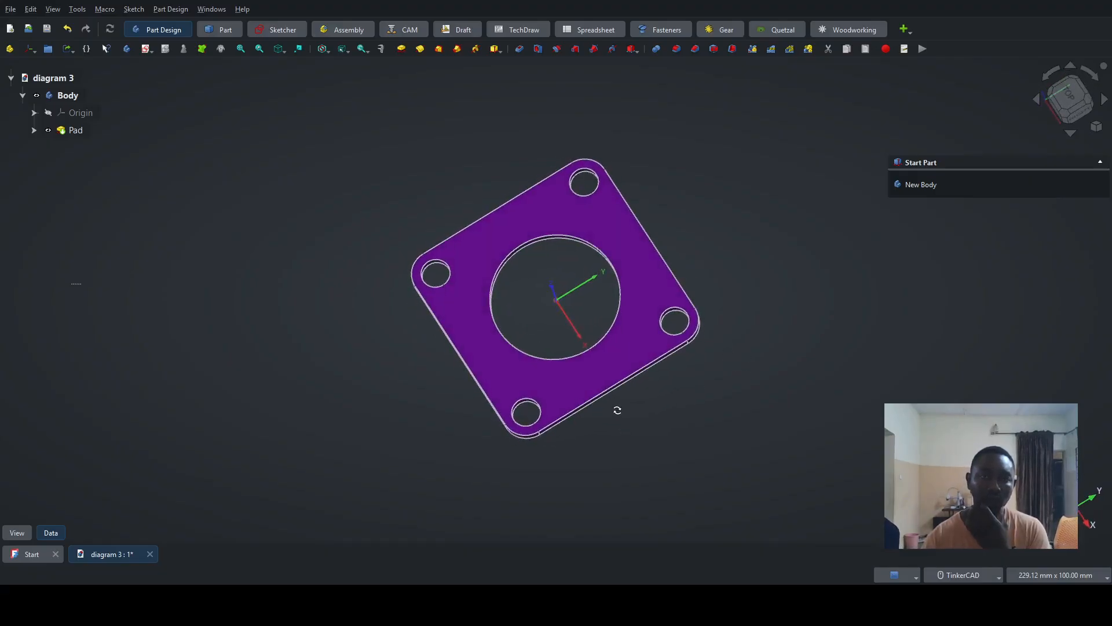
pyautogui.click(515, 235)
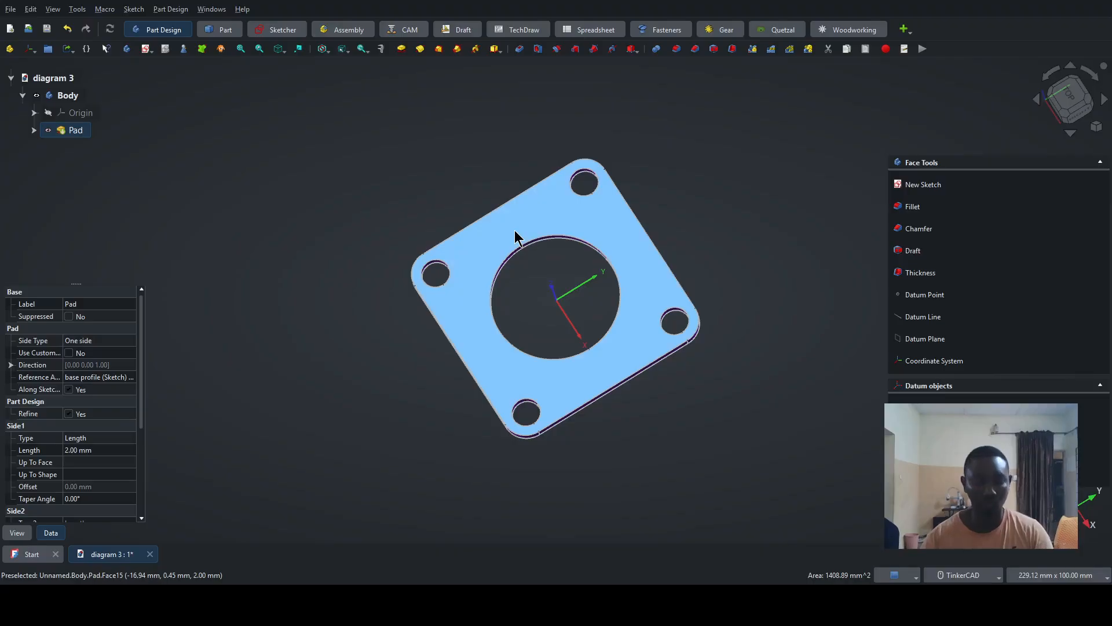
pyautogui.click(925, 184)
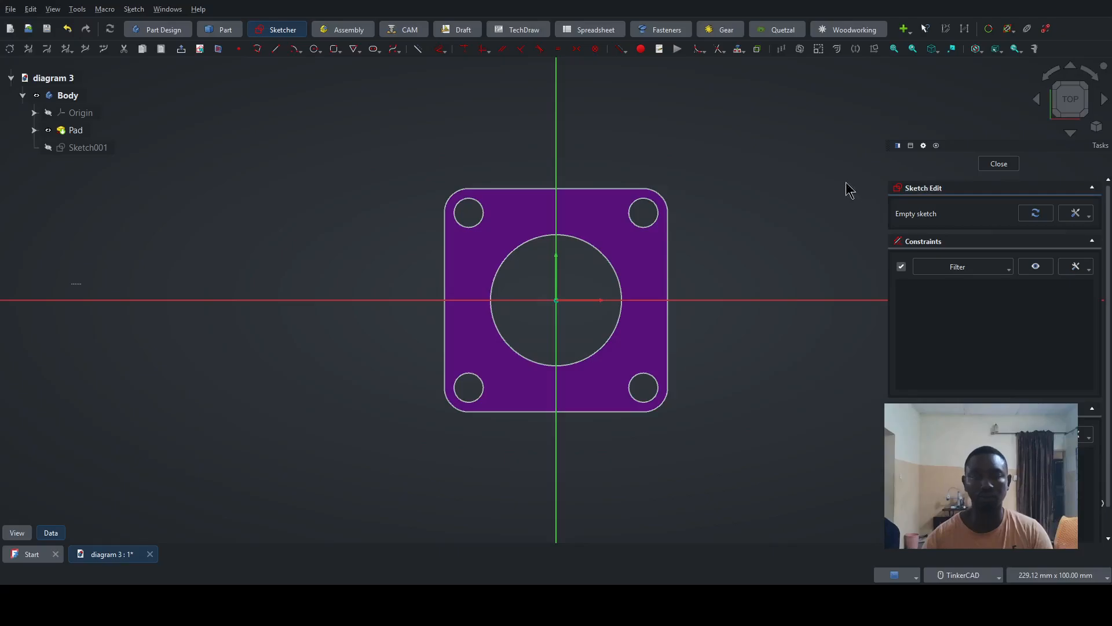
pyautogui.scroll(2, 585, 221)
pyautogui.scroll(1, 583, 223)
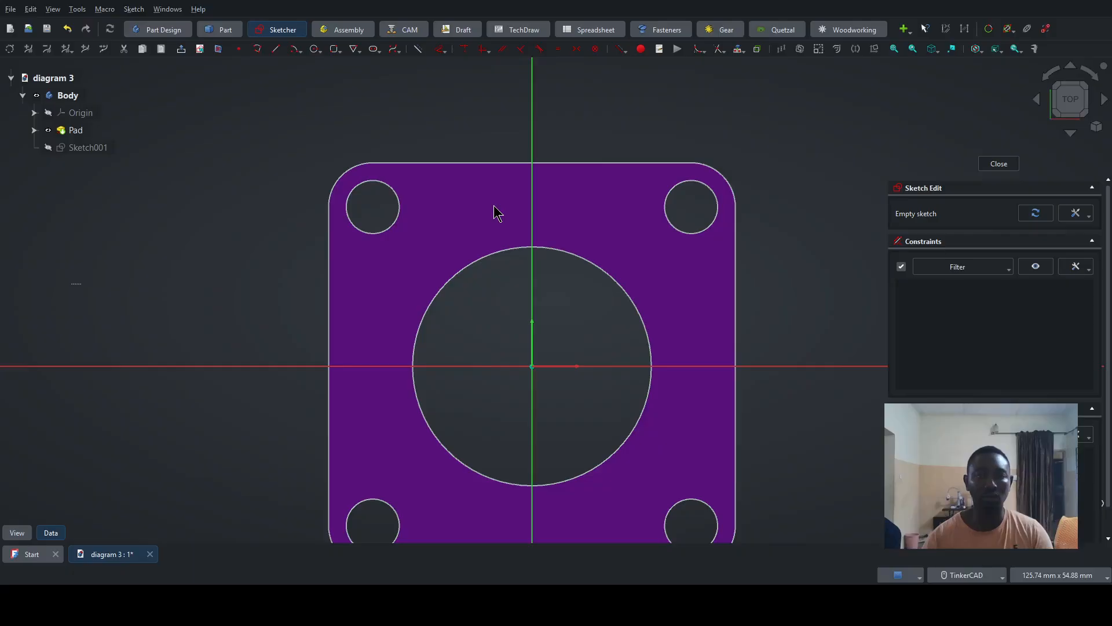
# Draw a 2 mm diameter circle centred on the vertical axis, between the central hole and the plate's upper edge.
pyautogui.click(315, 49)
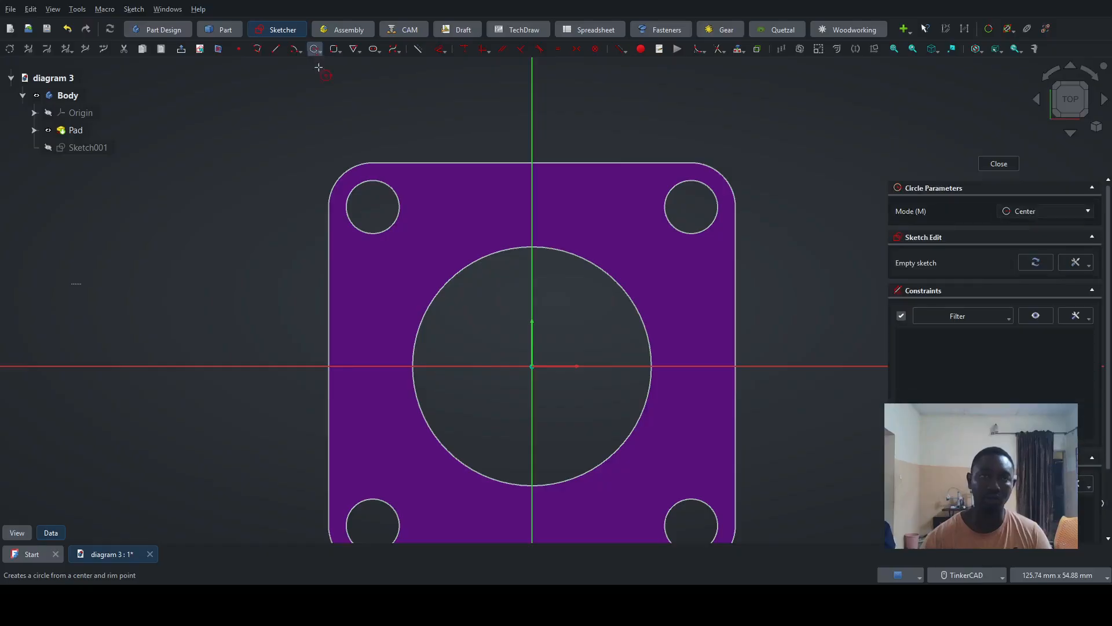
pyautogui.click(532, 221)
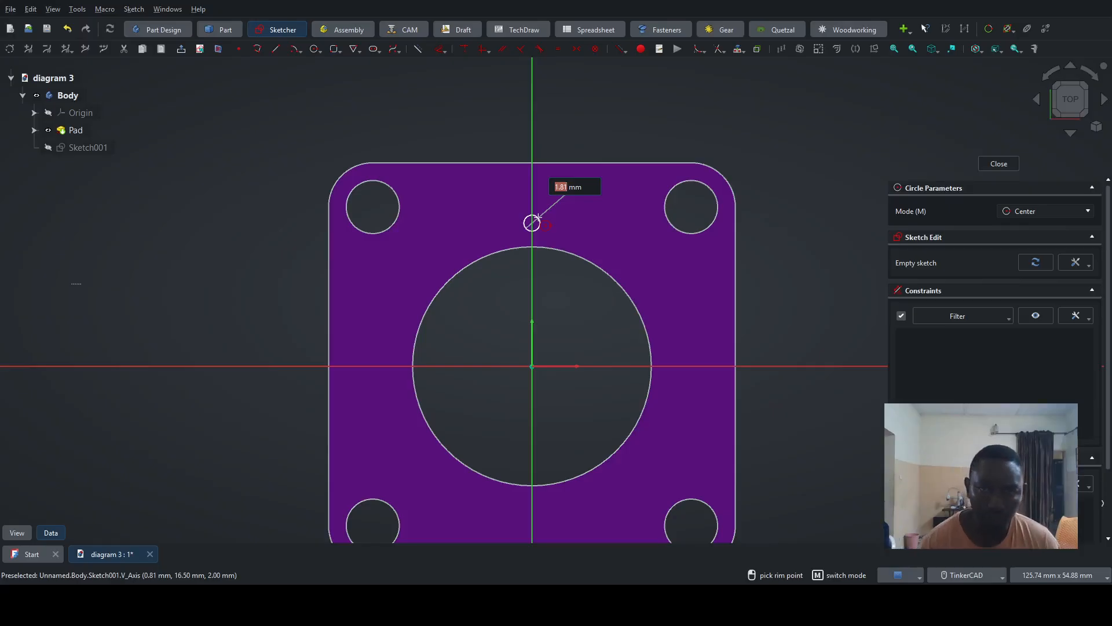
pyautogui.write('2')
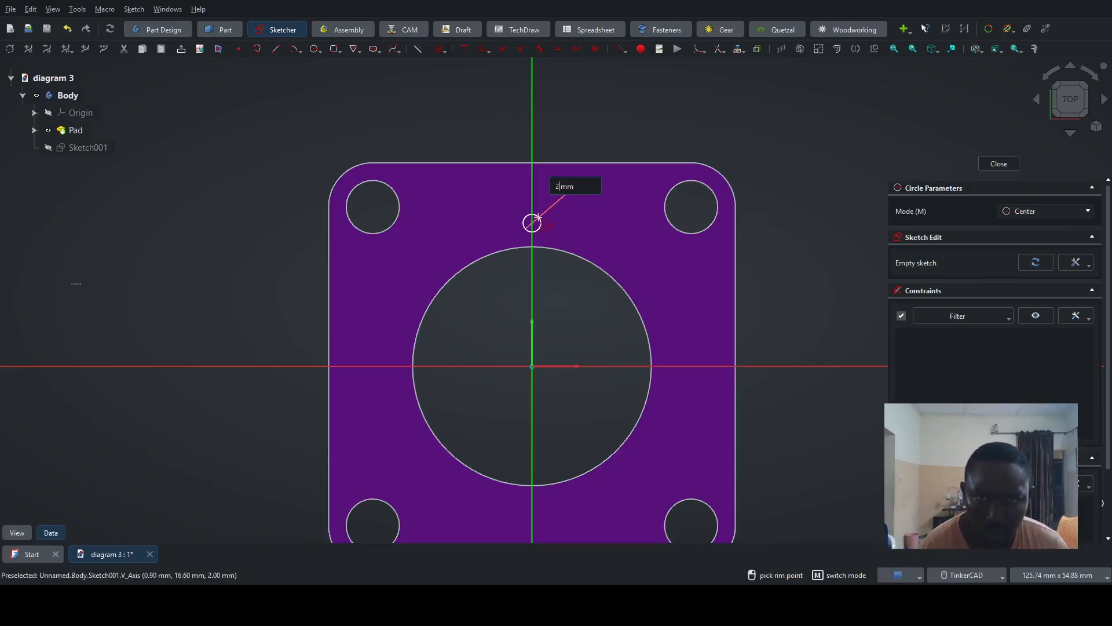
pyautogui.press('Return')
pyautogui.press('Escape')
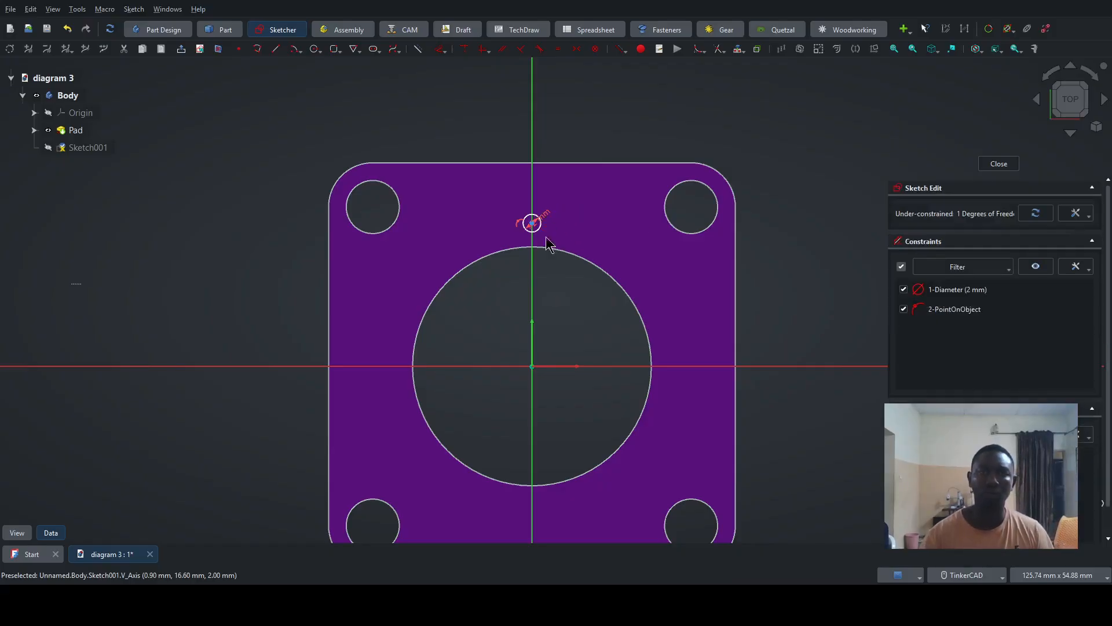
# Reposition the 2 mm circle along the vertical axis so its centre sits about 16.35 mm above the origin, and move its diameter label.
pyautogui.scroll(8, 530, 200)
pyautogui.moveTo(632, 198); pyautogui.dragTo(576, 449, button='middle')
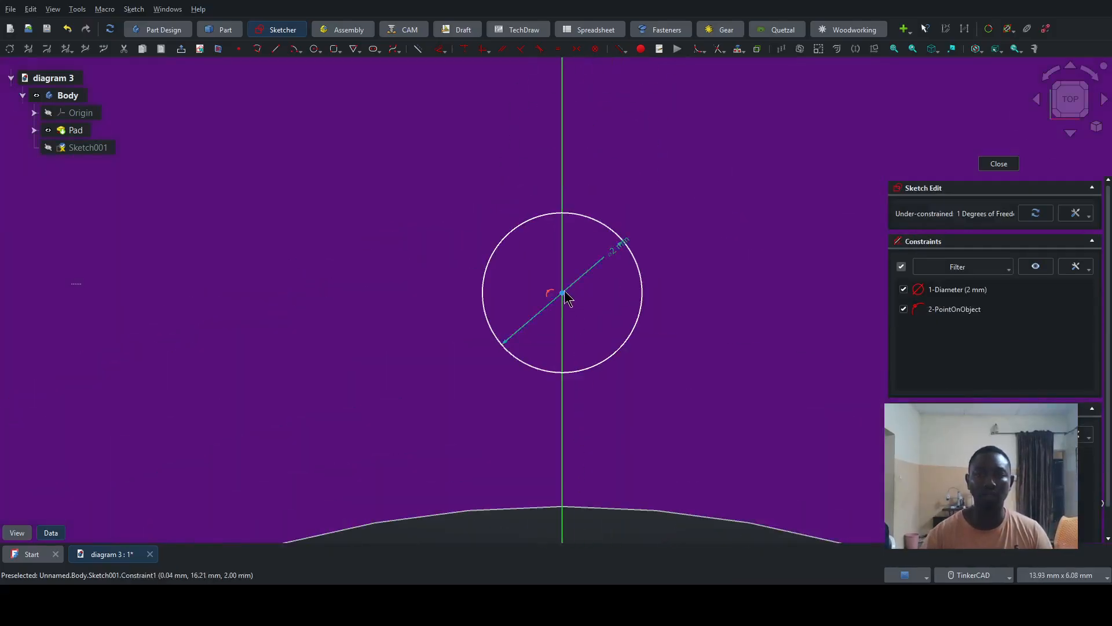
pyautogui.moveTo(567, 291)
pyautogui.mouseDown()
pyautogui.moveTo(576, 340)
pyautogui.moveTo(566, 305)
pyautogui.moveTo(625, 273)
pyautogui.moveTo(596, 197)
pyautogui.moveTo(581, 248)
pyautogui.moveTo(529, 258)
pyautogui.moveTo(707, 251)
pyautogui.moveTo(618, 280)
pyautogui.moveTo(551, 217)
pyautogui.moveTo(551, 286)
pyautogui.moveTo(551, 219)
pyautogui.mouseUp()
pyautogui.scroll(-3, 722, 333)
pyautogui.scroll(-6, 722, 333)
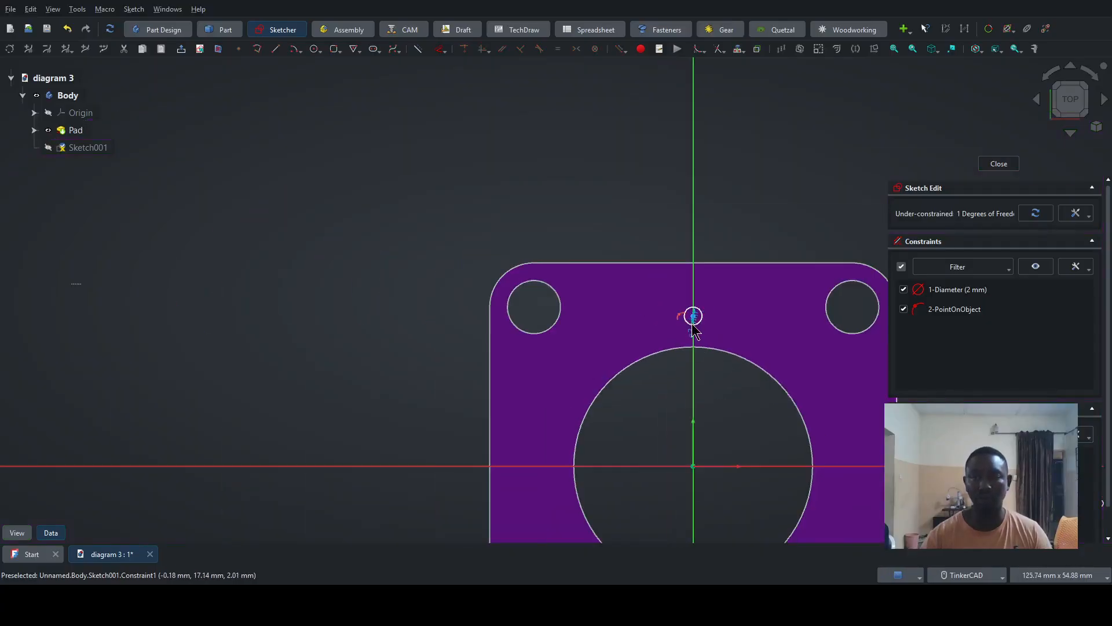
pyautogui.scroll(4, 694, 322)
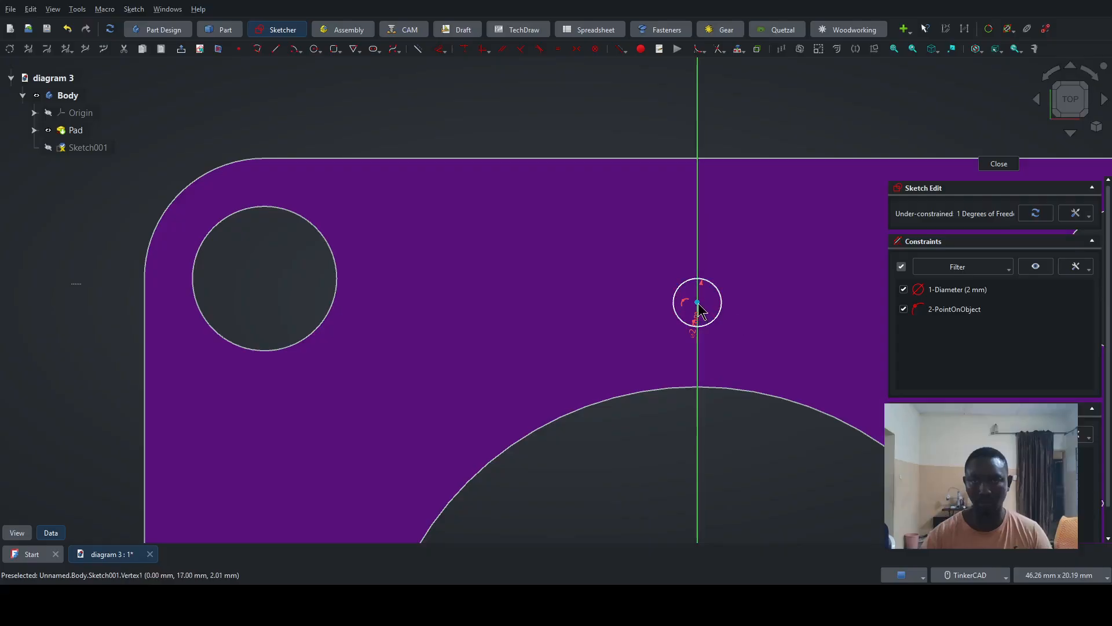
pyautogui.moveTo(697, 302); pyautogui.dragTo(699, 322)
pyautogui.scroll(-4, 748, 446)
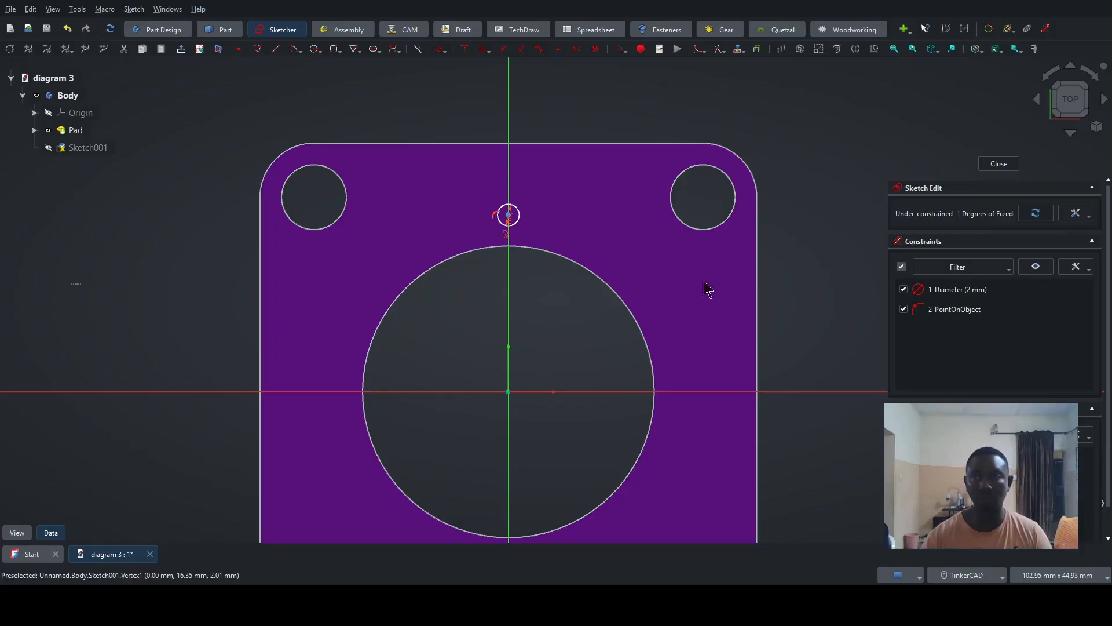
# Finish editing the small circle's sketch and rename it "hole 1" in the model tree.
pyautogui.click(999, 166)
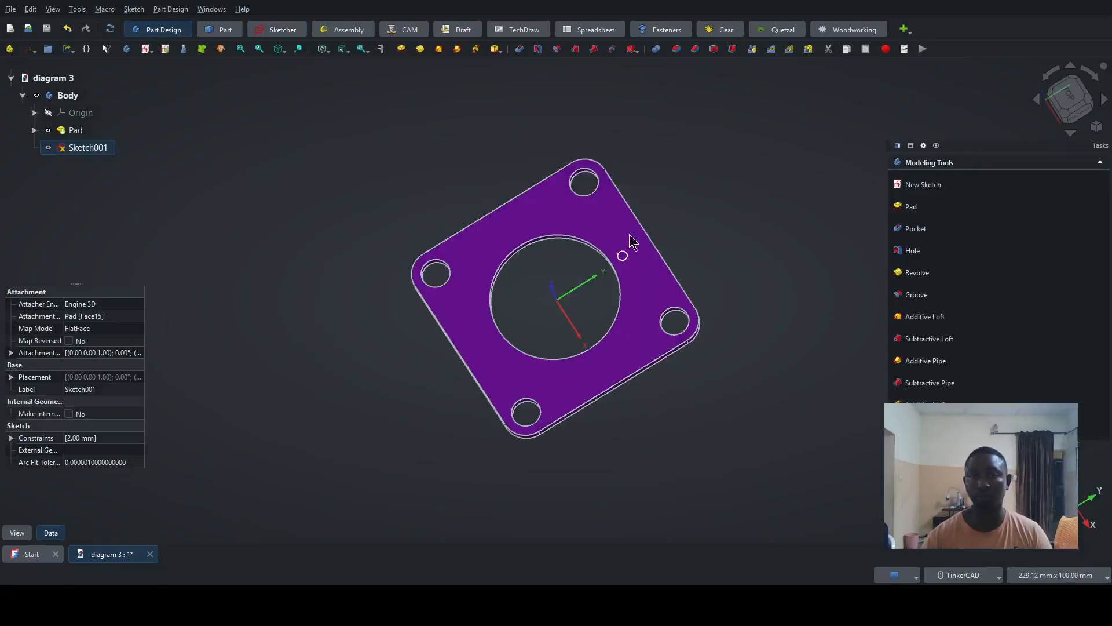
pyautogui.click(87, 147)
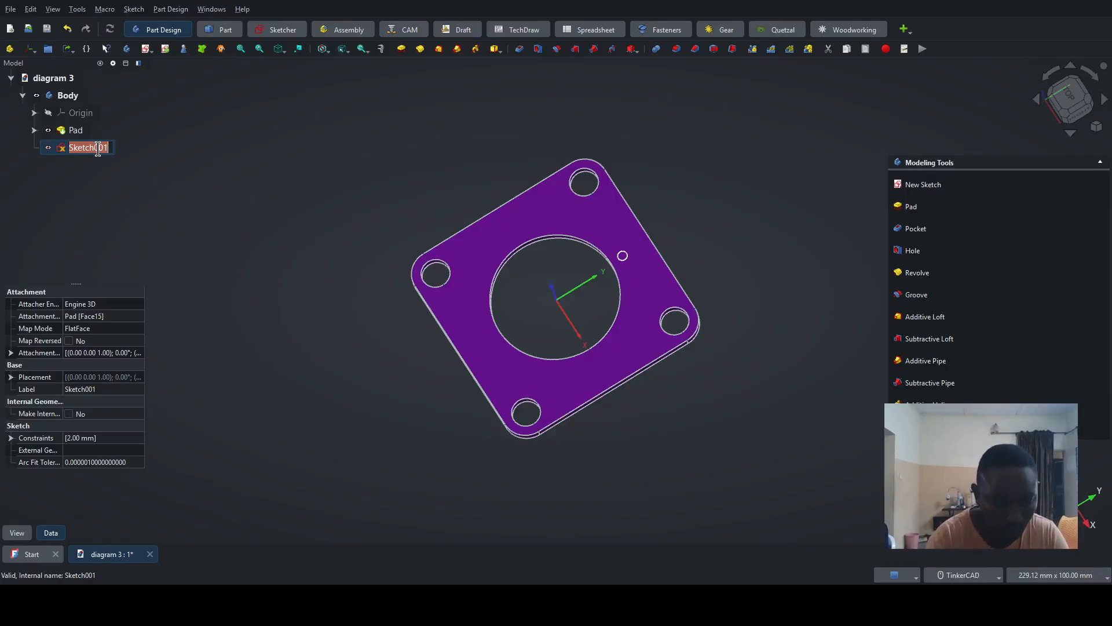
pyautogui.write('hole 1')
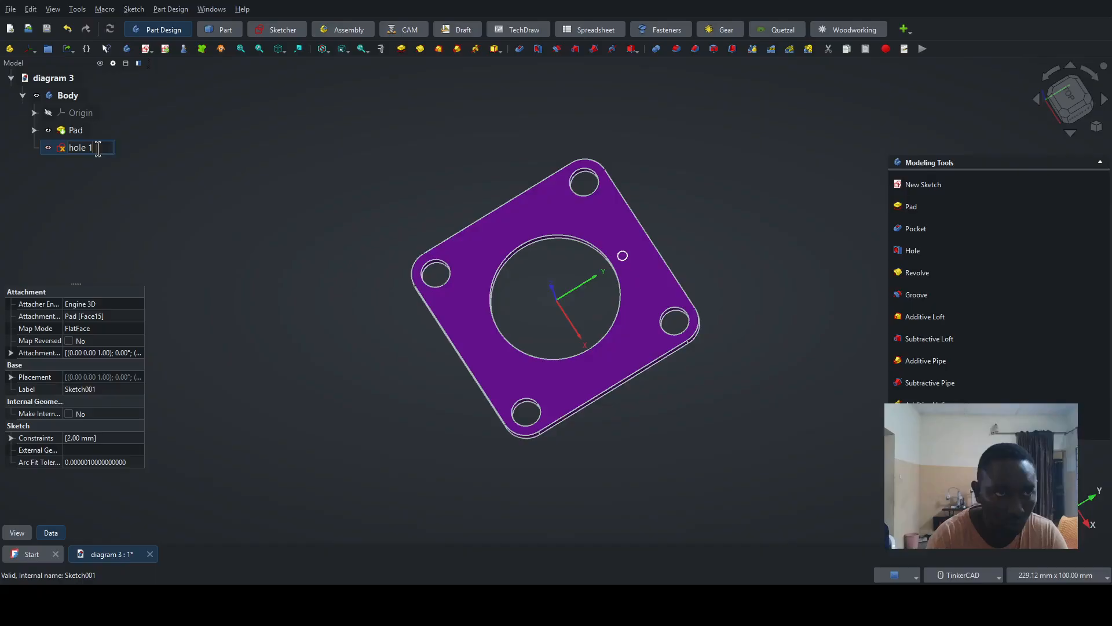
pyautogui.press('Return')
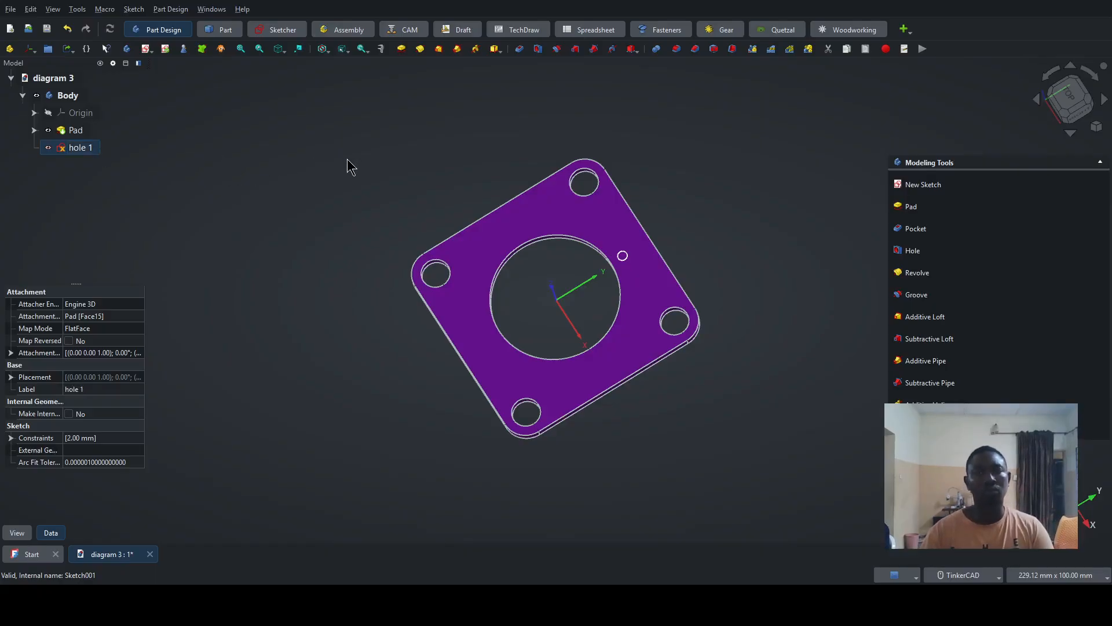
# Cut a pocket from the "hole 1" sketch with the type set to Through all.
pyautogui.click(359, 170)
pyautogui.scroll(3, 634, 265)
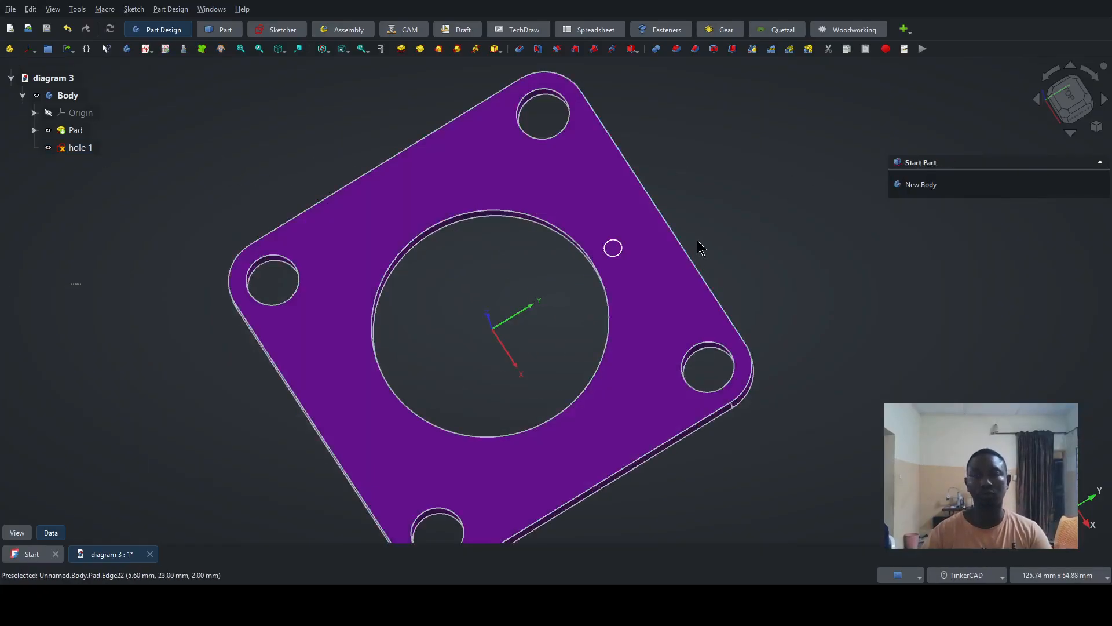
pyautogui.click(86, 148)
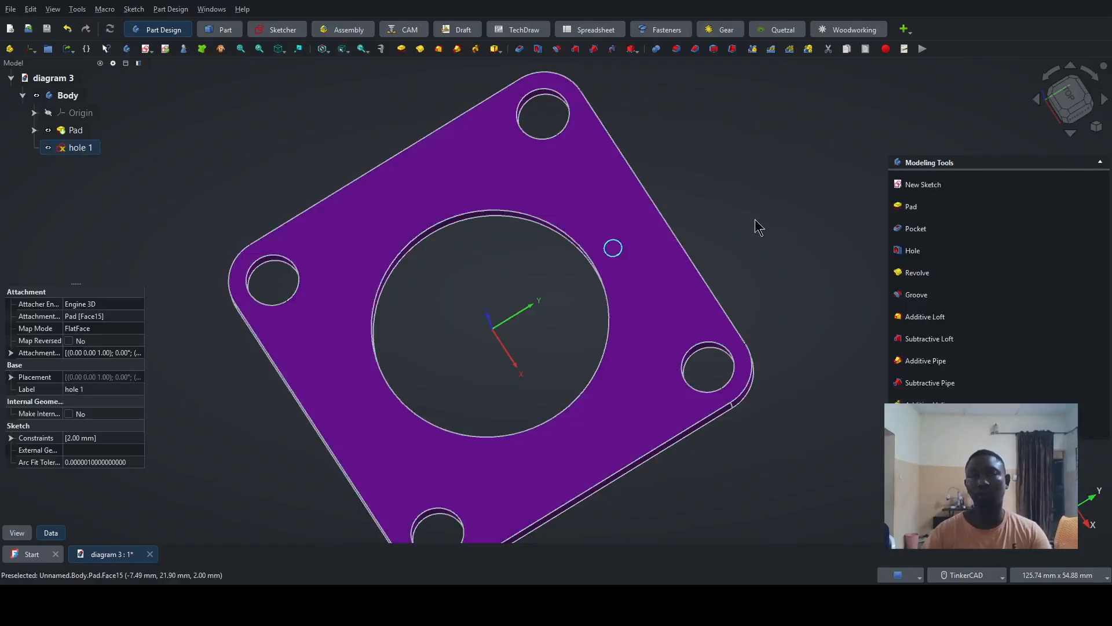
pyautogui.click(914, 228)
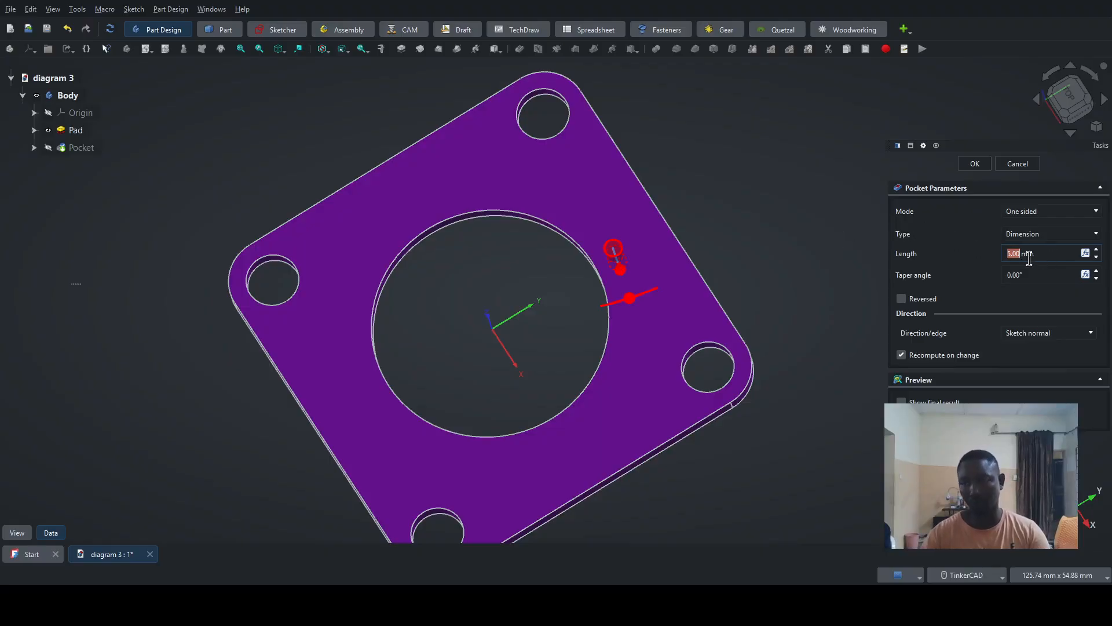
pyautogui.scroll(-1, 1027, 238)
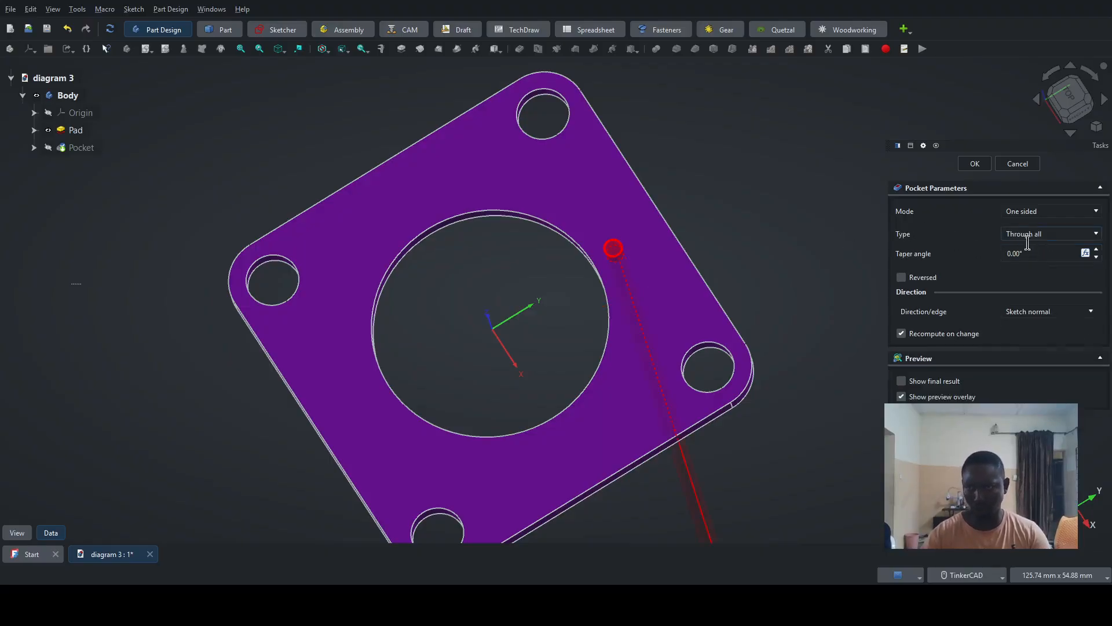
pyautogui.click(973, 164)
# Create a polar pattern of the small hole's pocket with 8 occurrences over 360° about the normal sketch axis.
pyautogui.moveTo(785, 304); pyautogui.dragTo(797, 341, button='right')
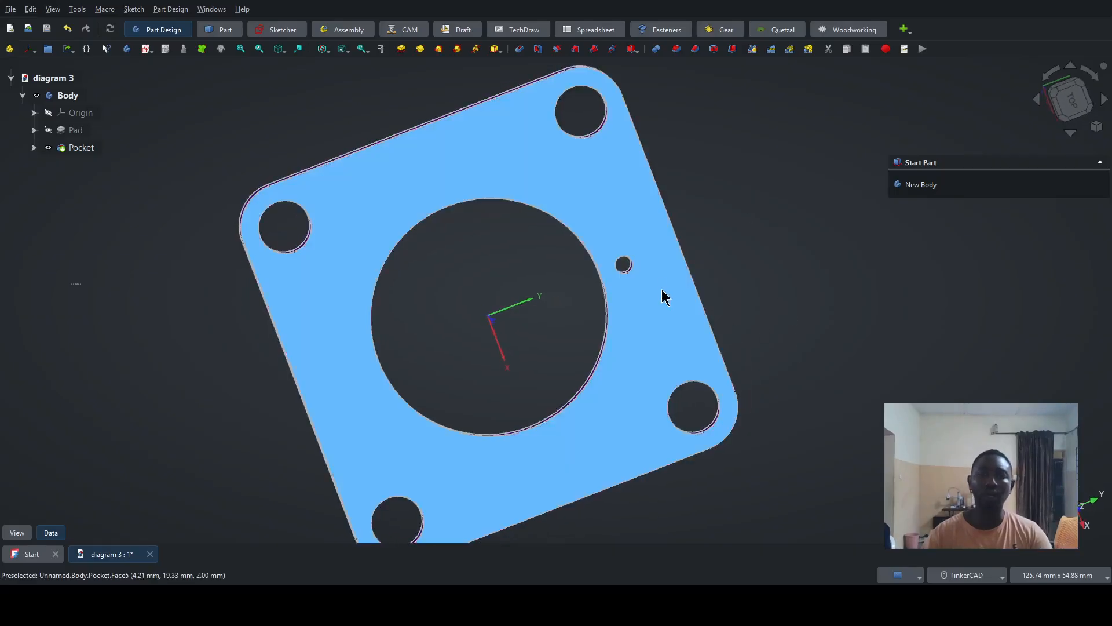
pyautogui.moveTo(680, 157); pyautogui.dragTo(585, 156, button='right')
pyautogui.click(1064, 100)
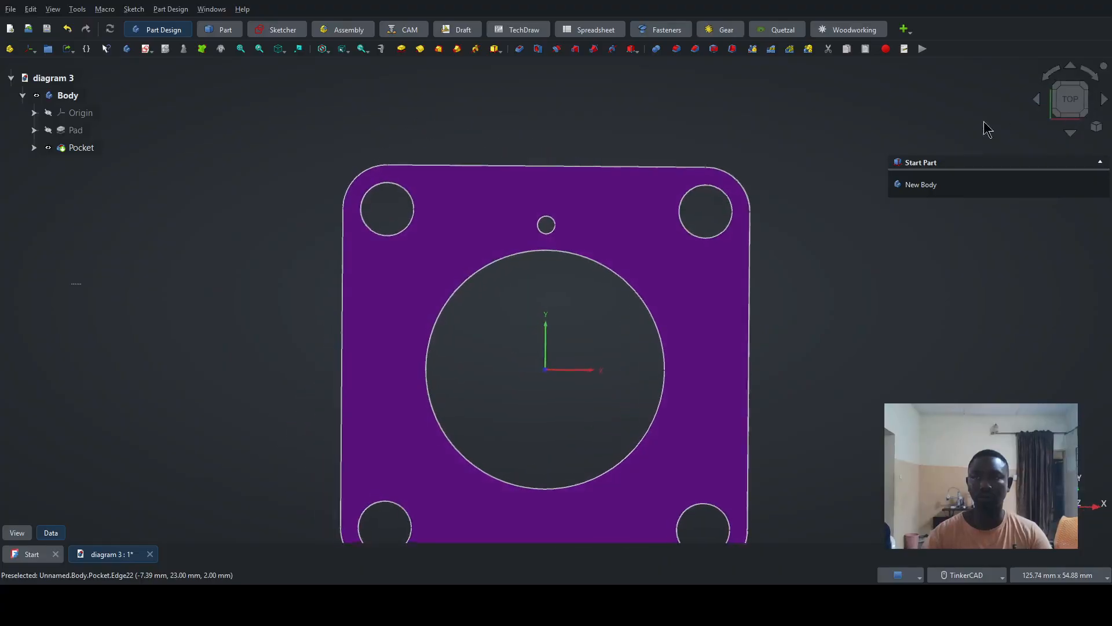
pyautogui.scroll(-2, 581, 365)
pyautogui.moveTo(585, 348); pyautogui.dragTo(561, 307, button='middle')
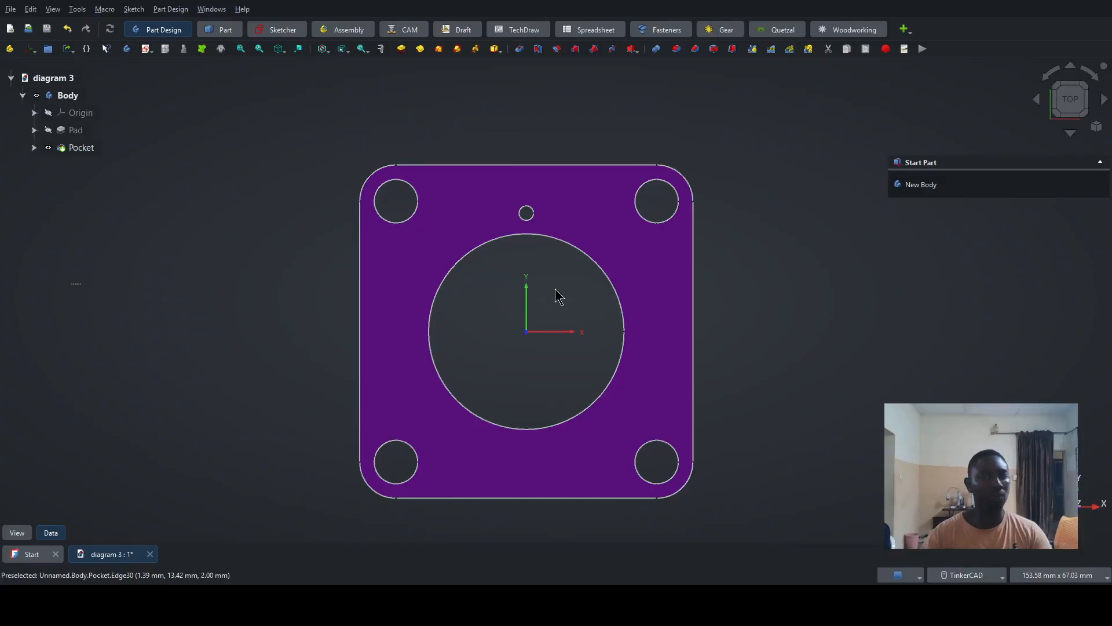
pyautogui.click(80, 152)
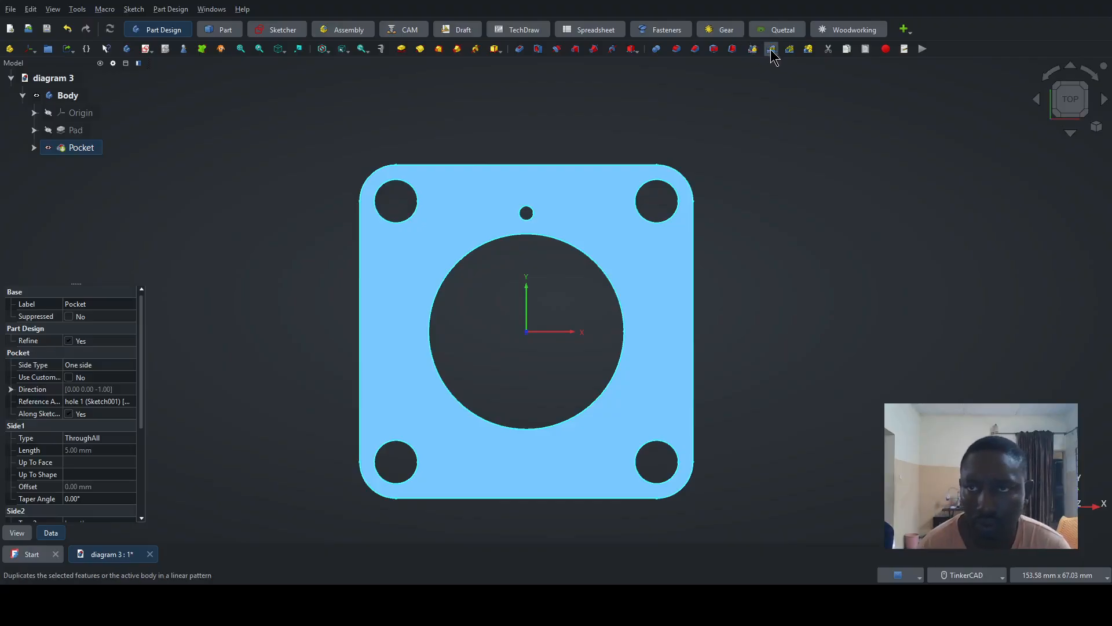
pyautogui.click(808, 49)
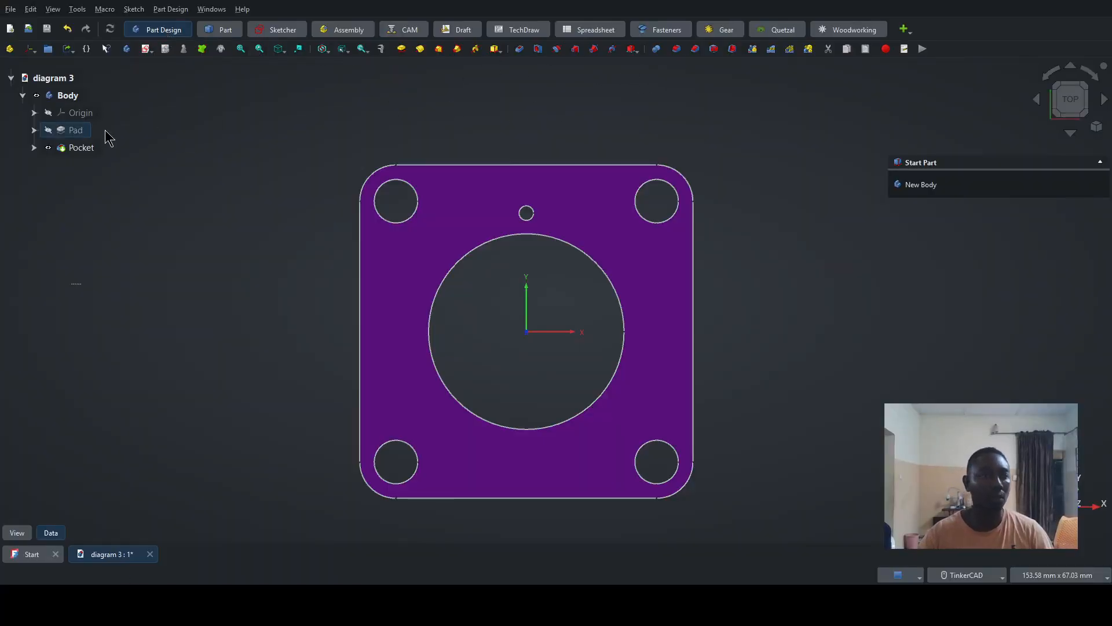
pyautogui.click(81, 149)
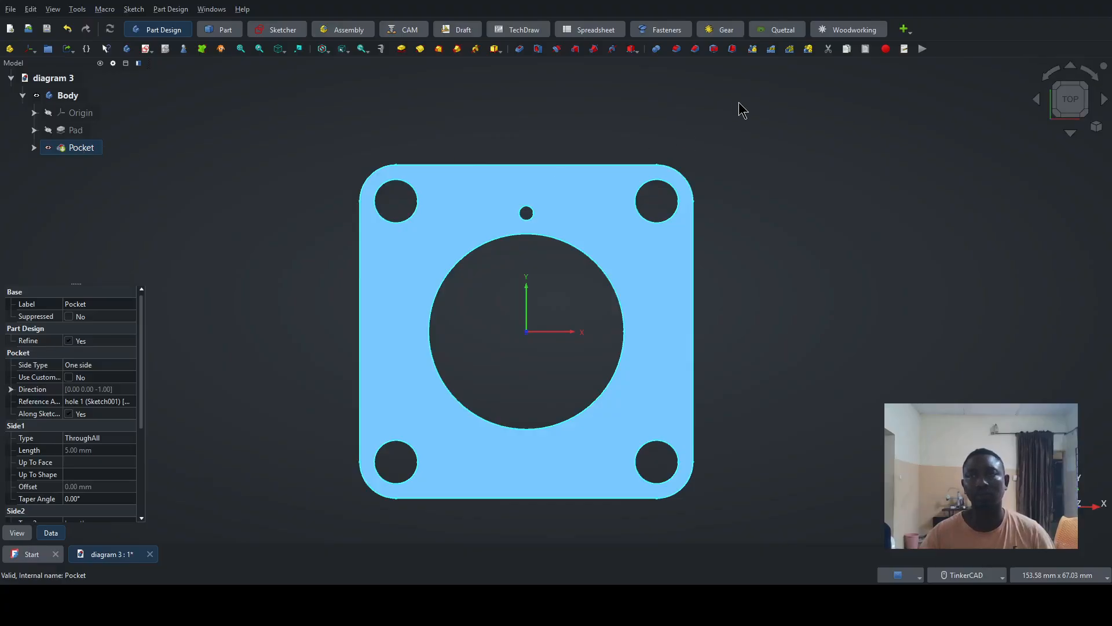
pyautogui.click(790, 50)
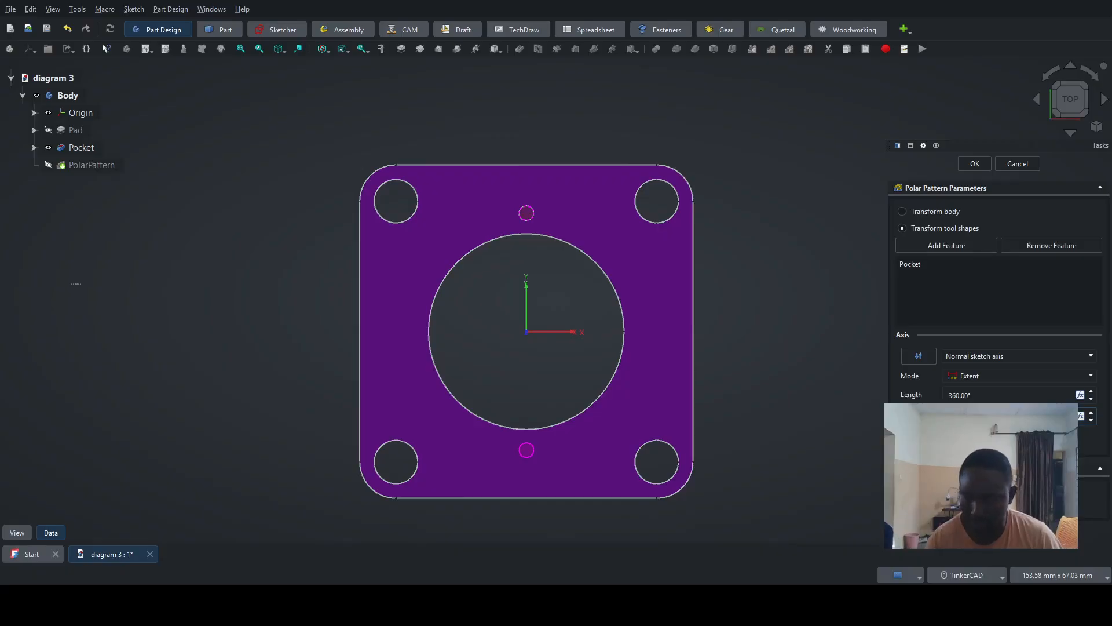
pyautogui.write('8')
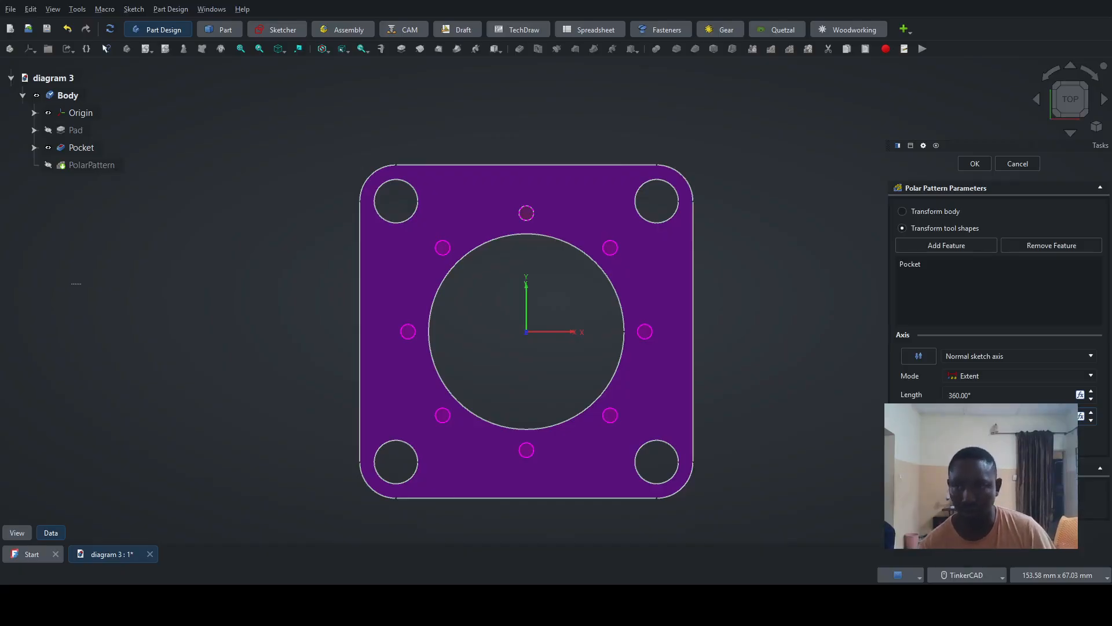
pyautogui.click(989, 395)
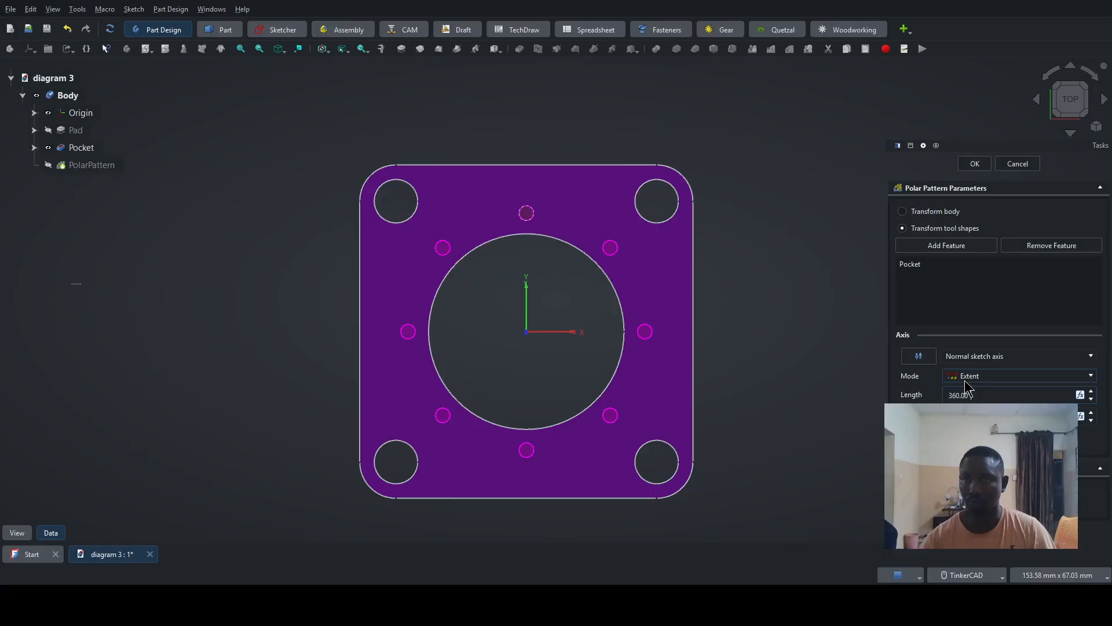
pyautogui.click(975, 164)
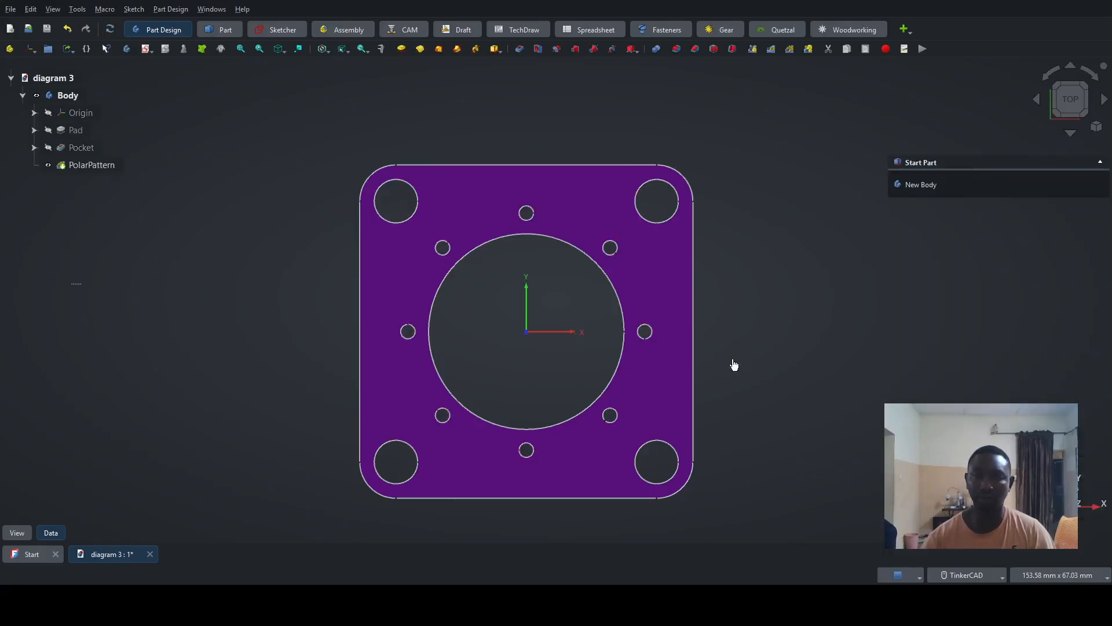
pyautogui.moveTo(727, 397); pyautogui.dragTo(701, 359, button='right')
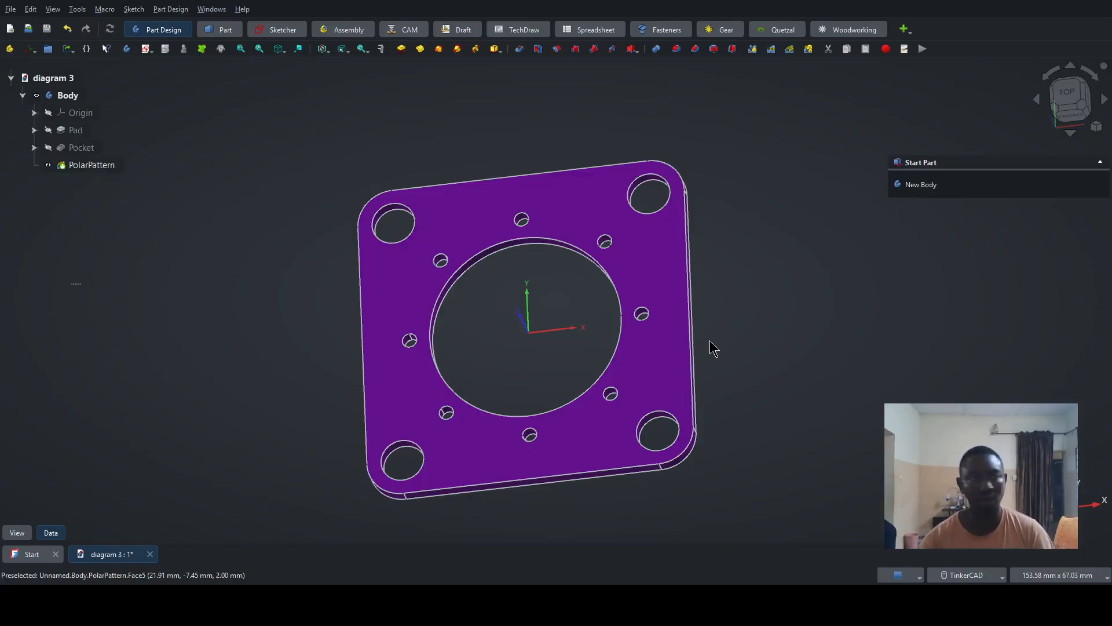
# Toggle the visibility of the polar pattern and the pad to compare the plate with and without the eight small holes.
pyautogui.click(61, 170)
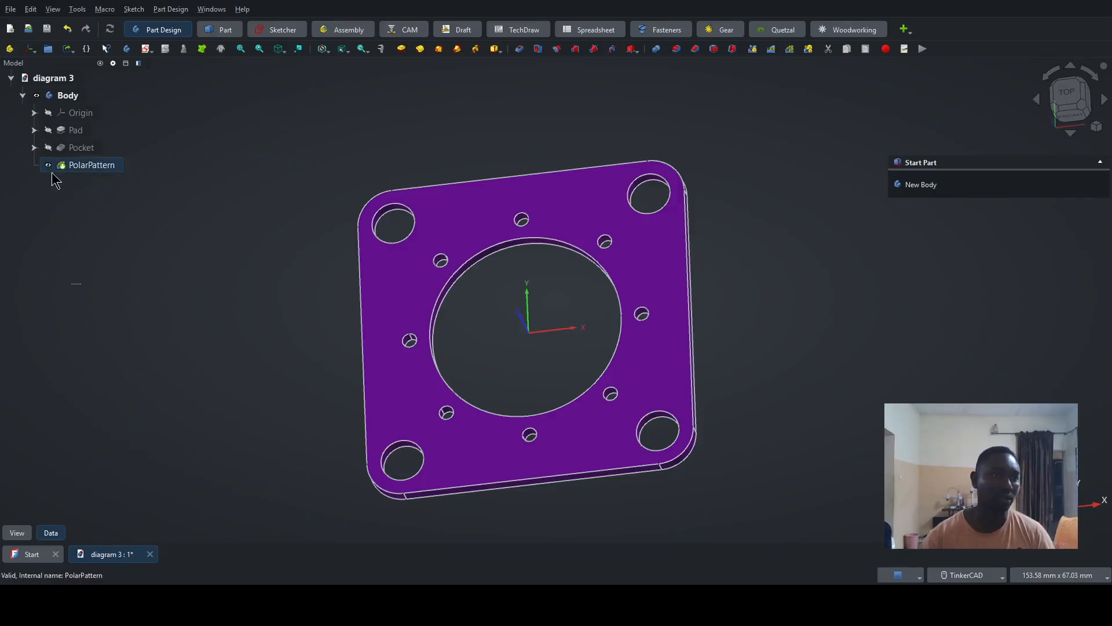
pyautogui.click(49, 165)
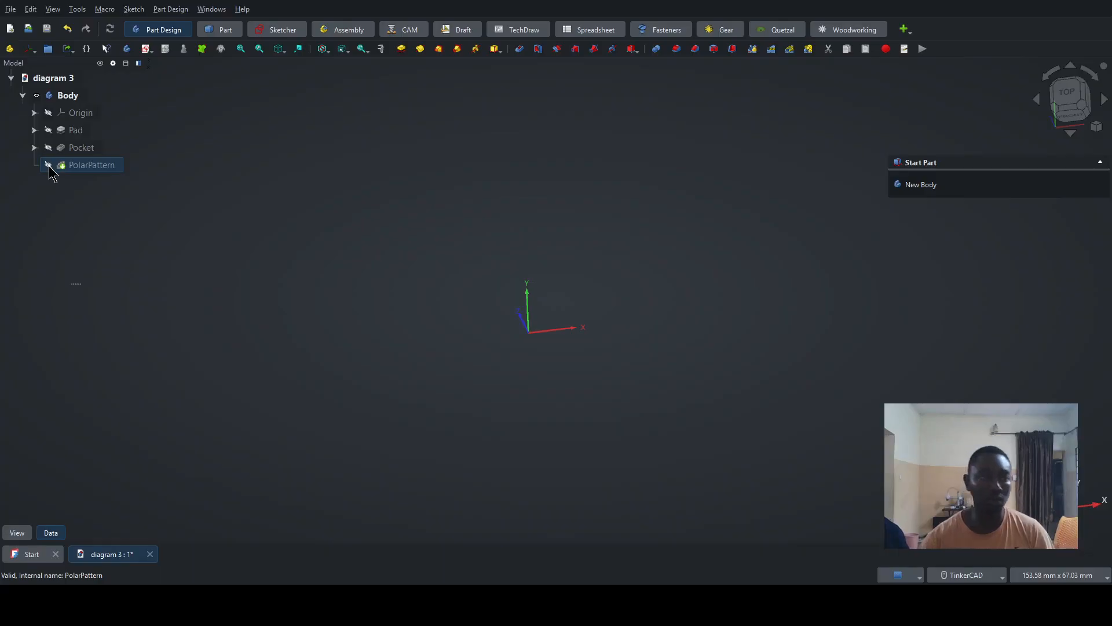
pyautogui.click(49, 166)
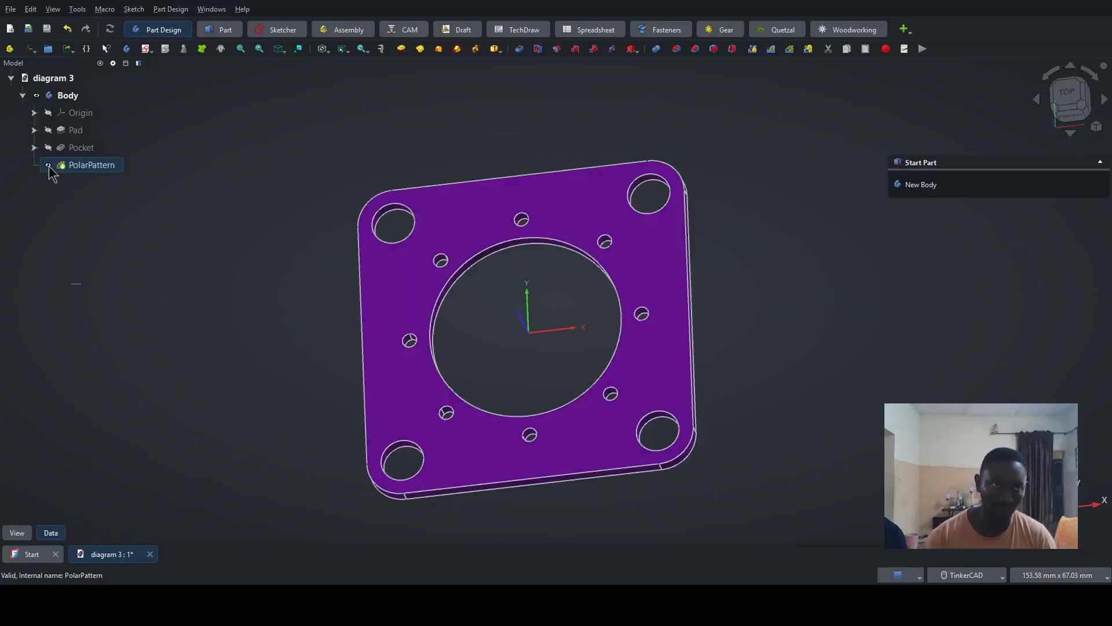
pyautogui.click(49, 131)
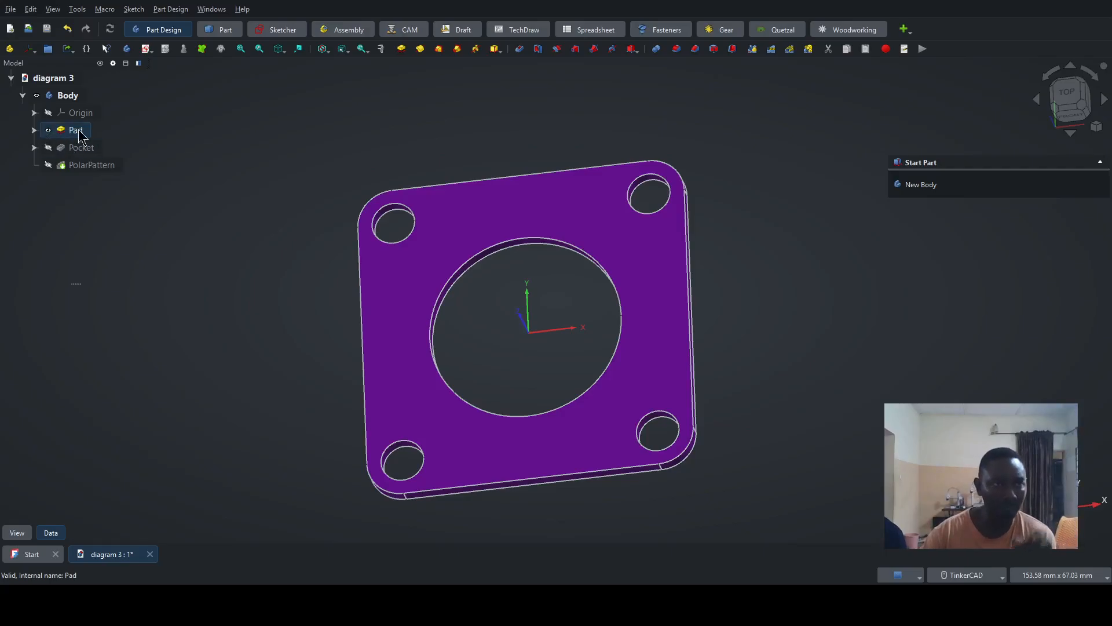
pyautogui.click(49, 165)
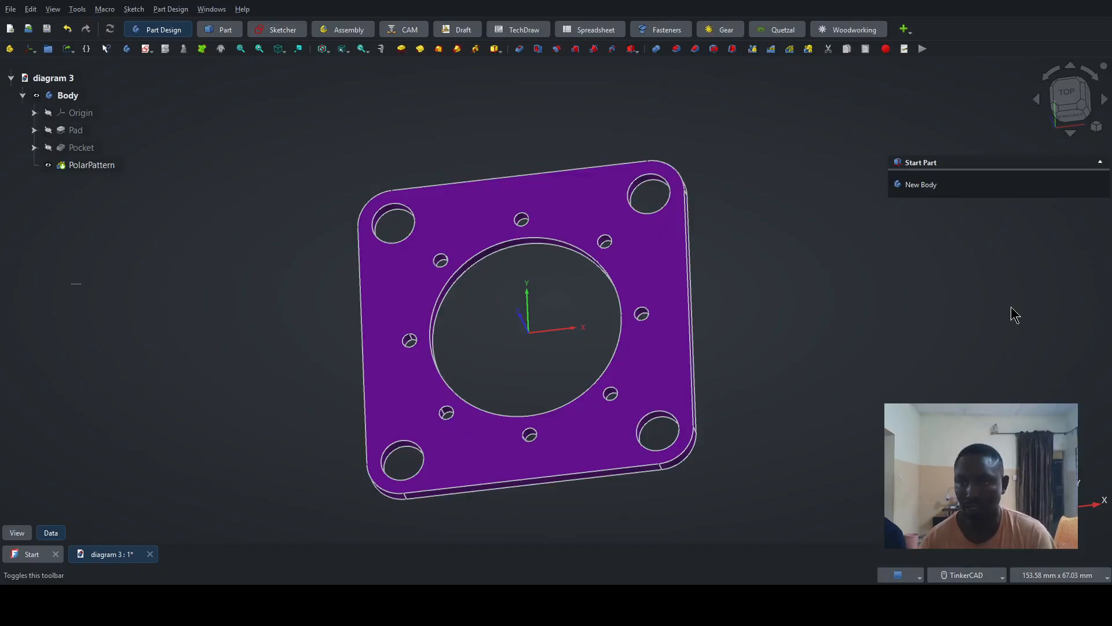
# Move the macro toolbar up beside the workbench selector and return it to its original row.
pyautogui.click(1011, 308)
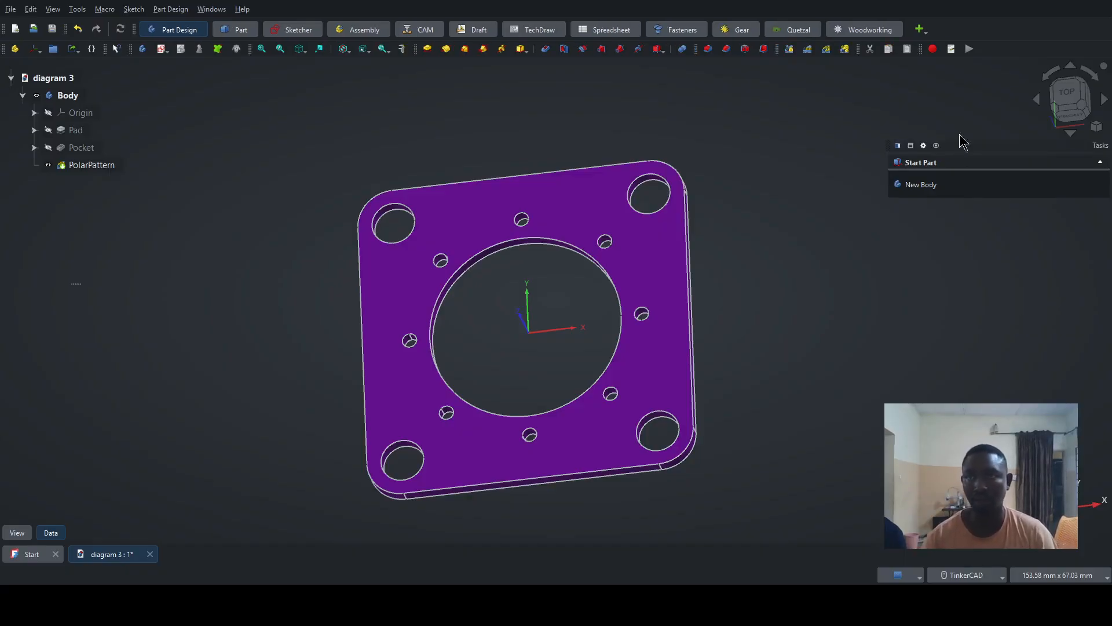
pyautogui.moveTo(921, 50); pyautogui.dragTo(937, 25)
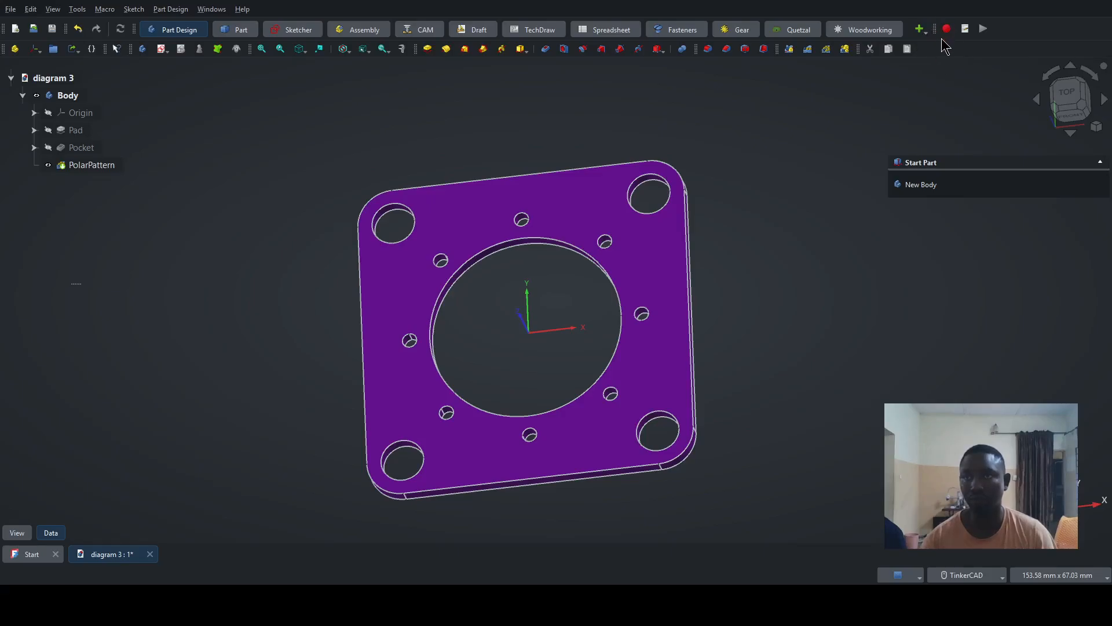
pyautogui.moveTo(935, 31); pyautogui.dragTo(928, 49)
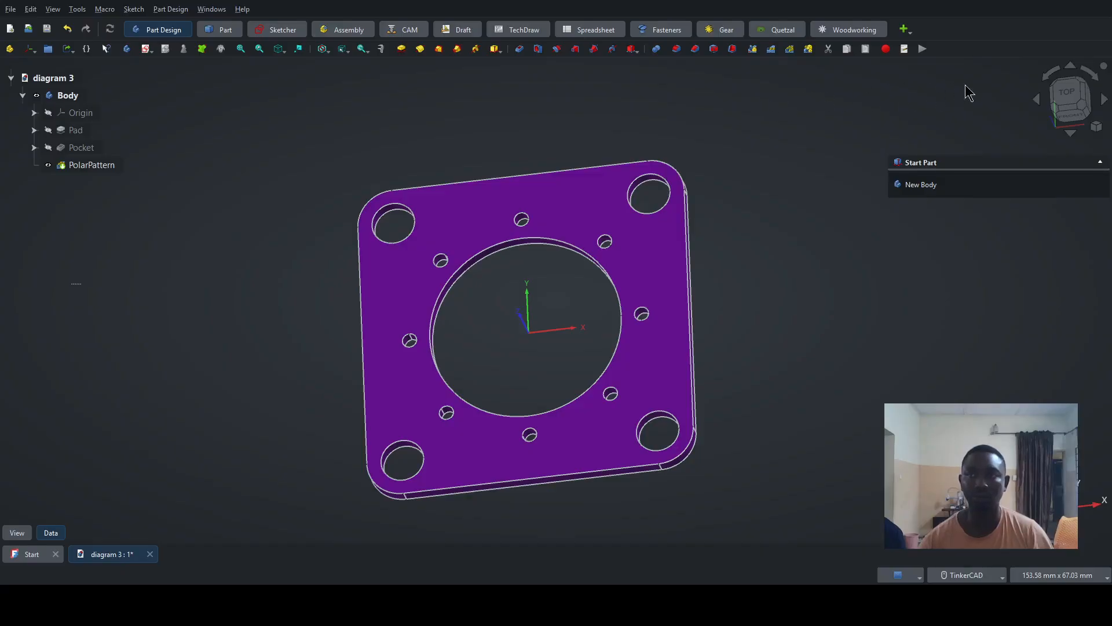
# Inspect the plate from the top and left sides, rotating the view in both directions with the navigation cube.
pyautogui.click(1069, 94)
pyautogui.click(1053, 78)
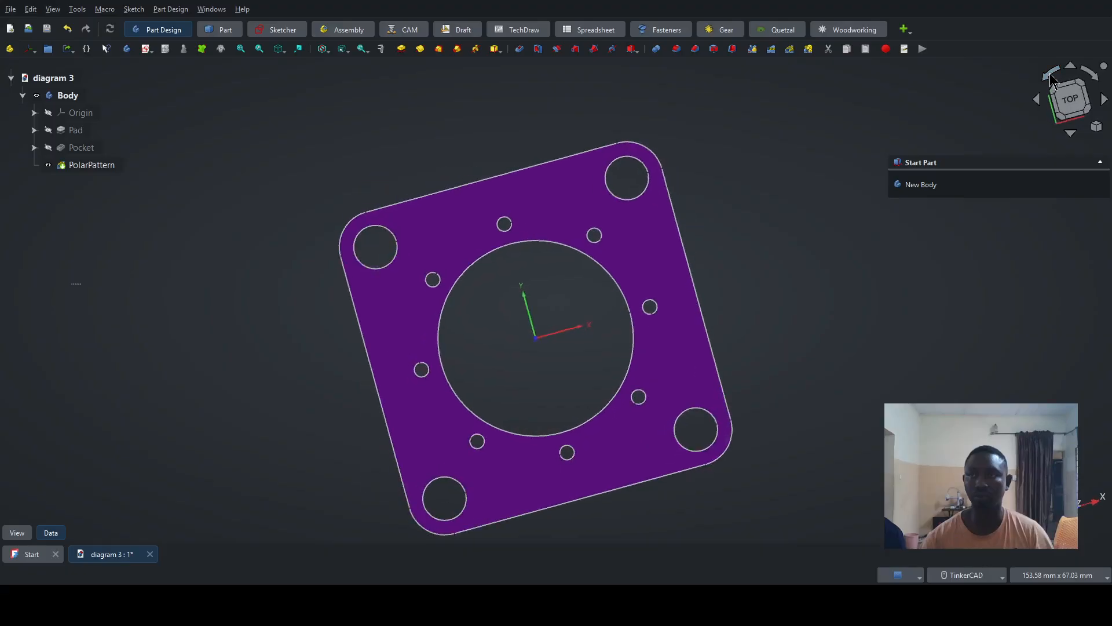
pyautogui.click(1070, 66)
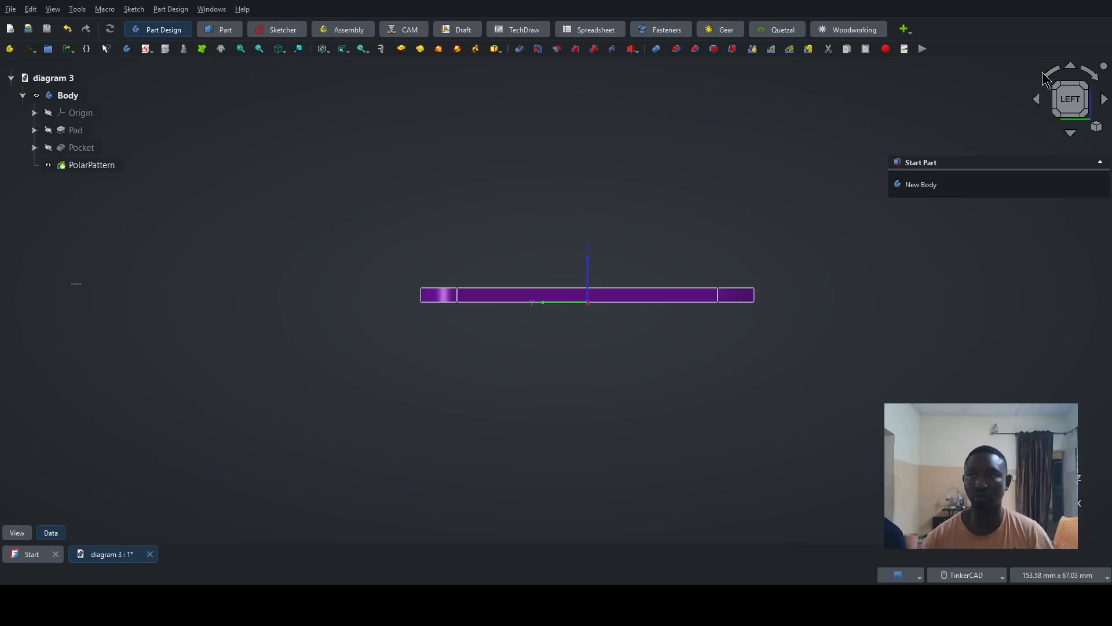
pyautogui.click(1046, 76)
pyautogui.click(1046, 75)
pyautogui.click(1046, 75)
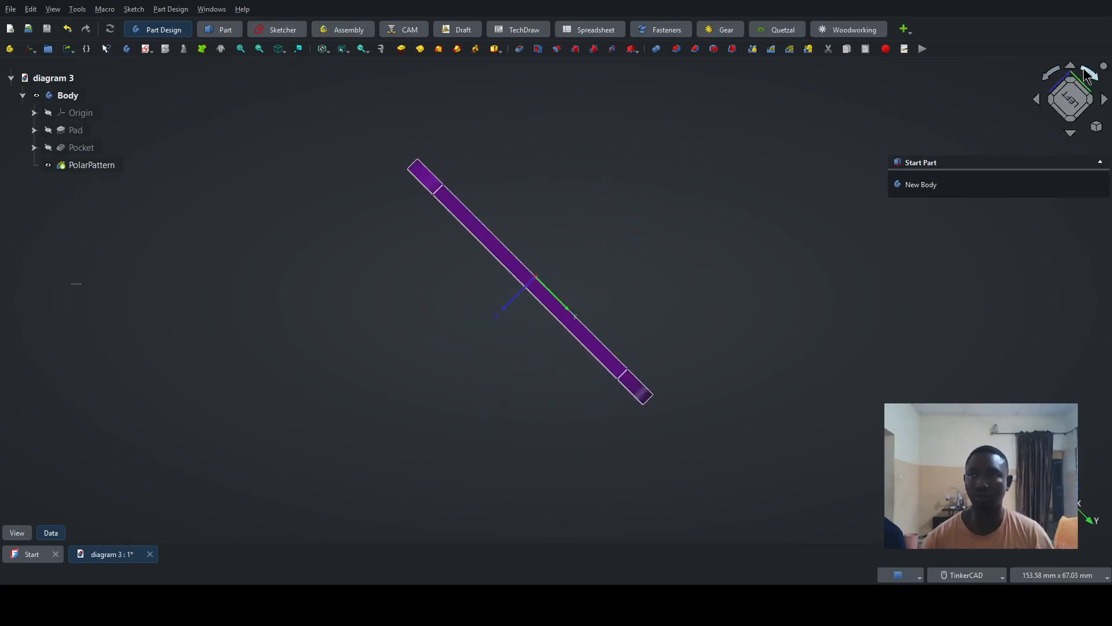
pyautogui.click(1088, 69)
pyautogui.click(1087, 69)
pyautogui.click(1087, 69)
pyautogui.click(1088, 69)
pyautogui.click(1088, 69)
pyautogui.click(1088, 69)
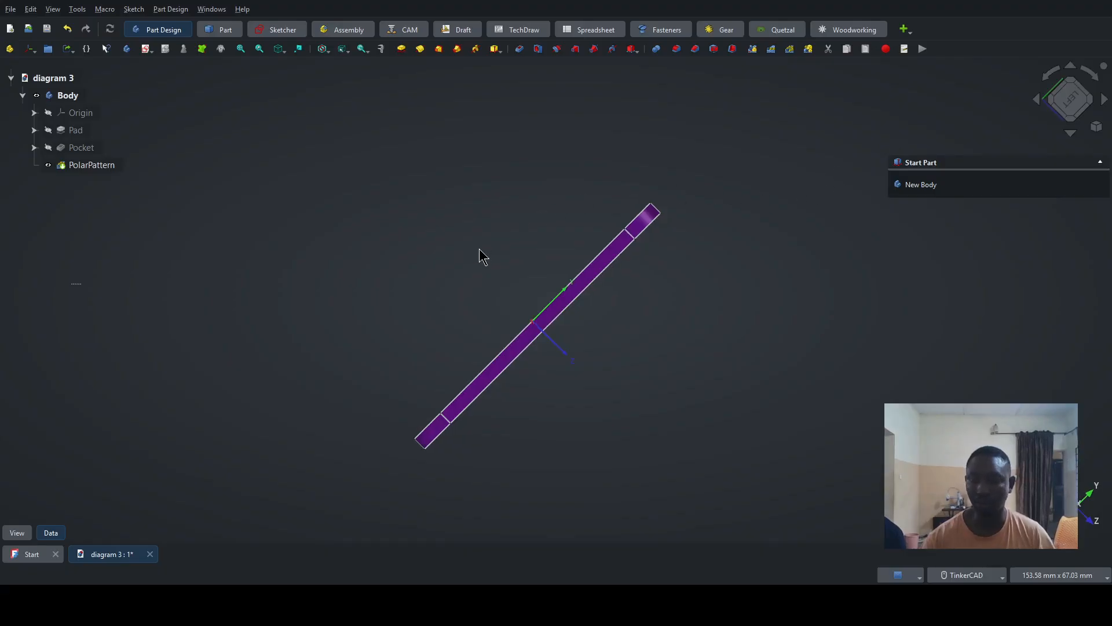
# Examine the finished plate in isometric, front, top and right views, including its edge up close, ending in a tilted isometric view.
pyautogui.press('0')
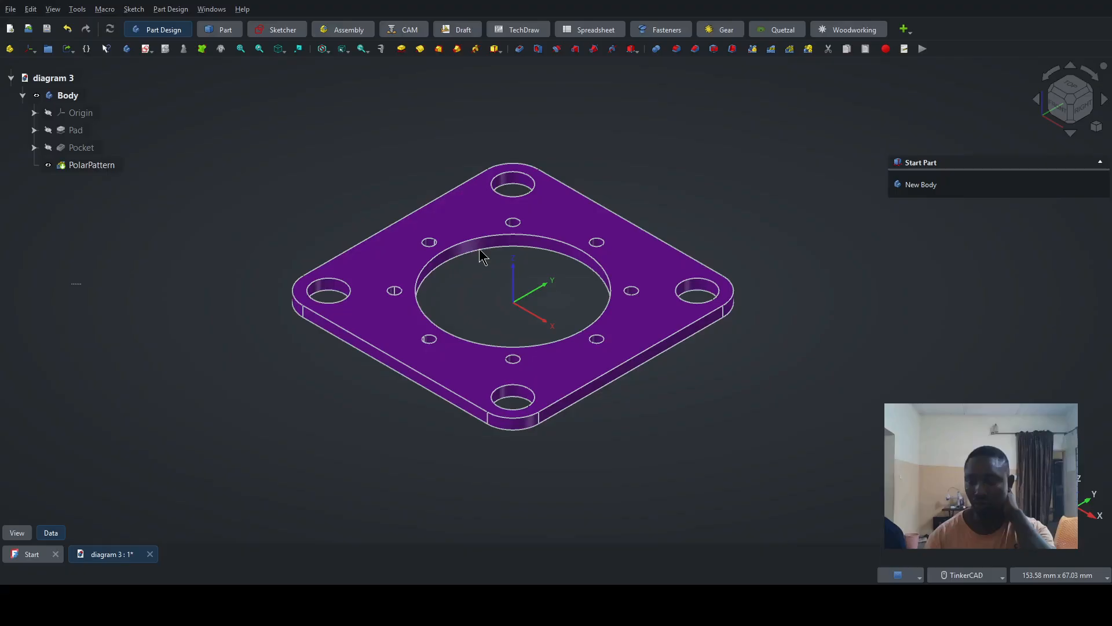
pyautogui.press('1')
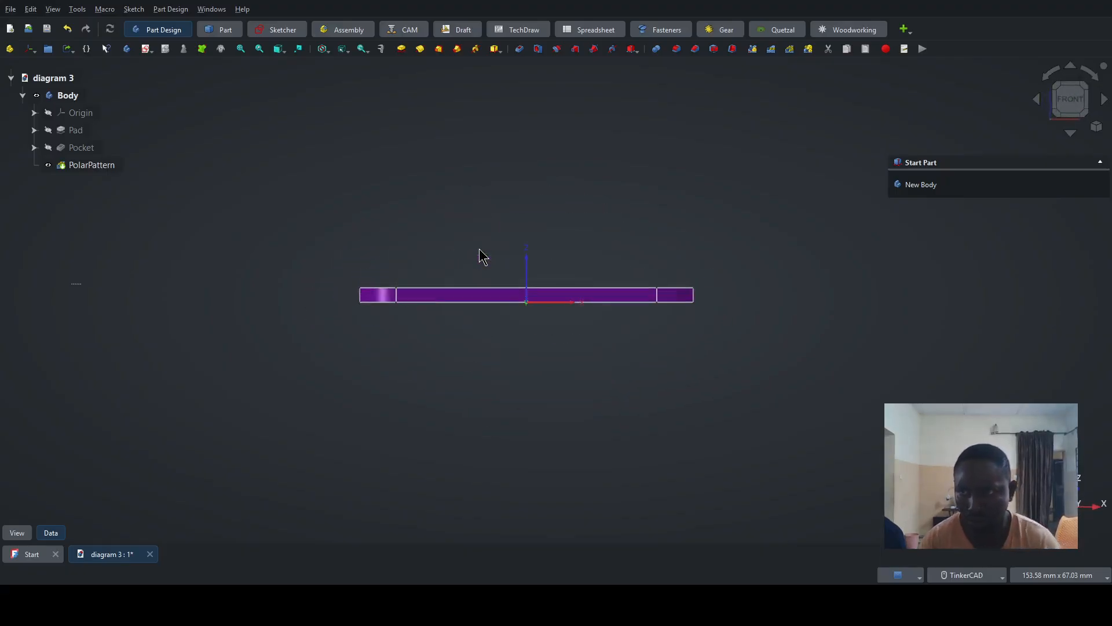
pyautogui.press('2')
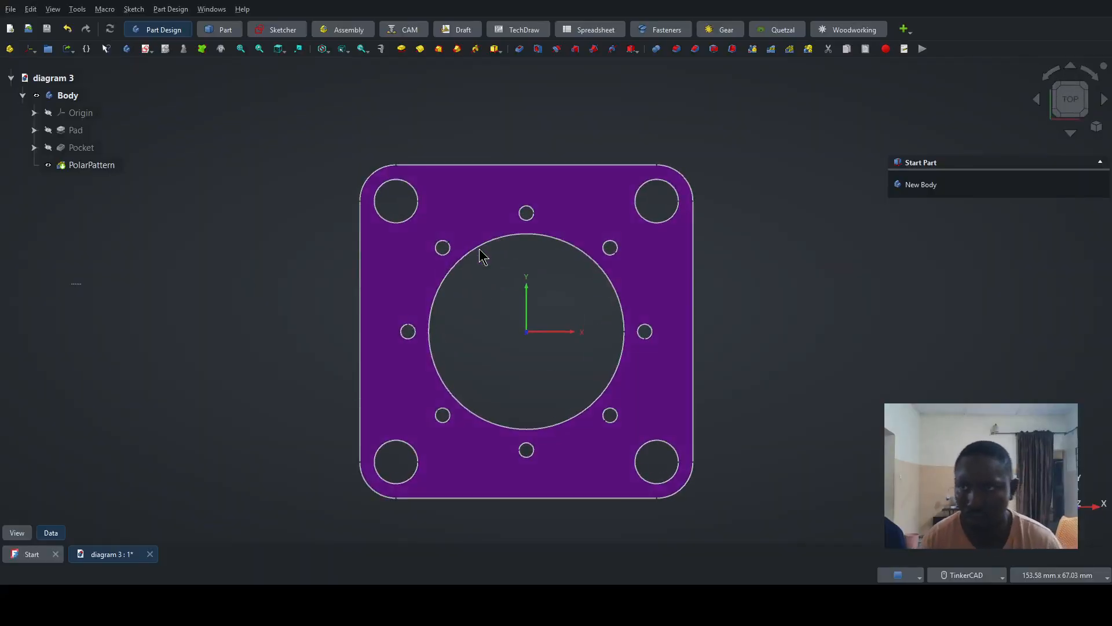
pyautogui.press('3')
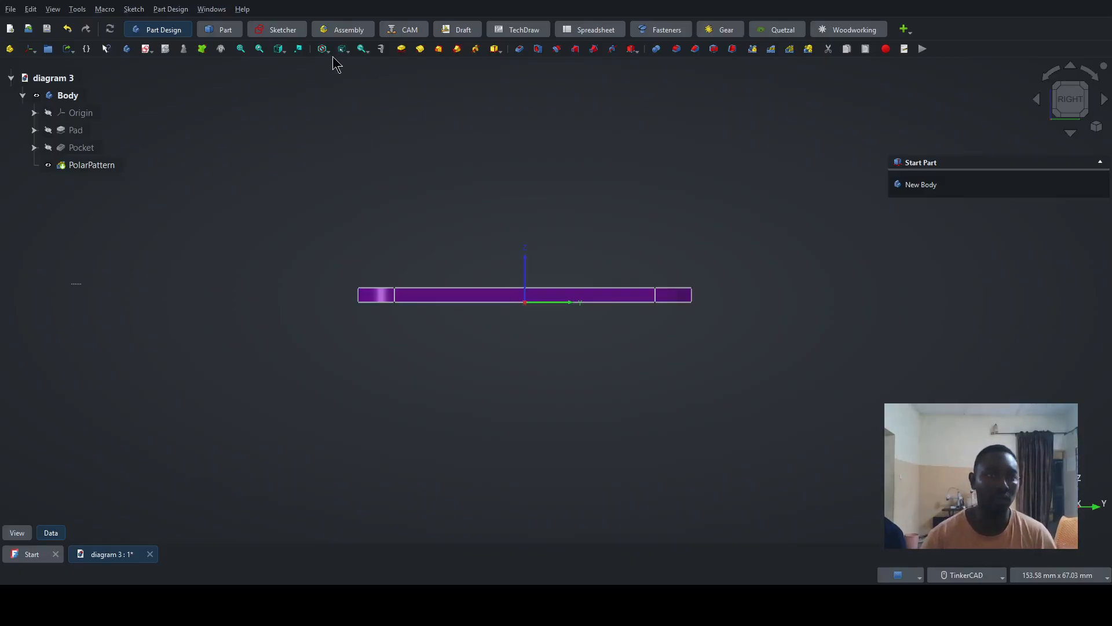
pyautogui.scroll(5, 464, 259)
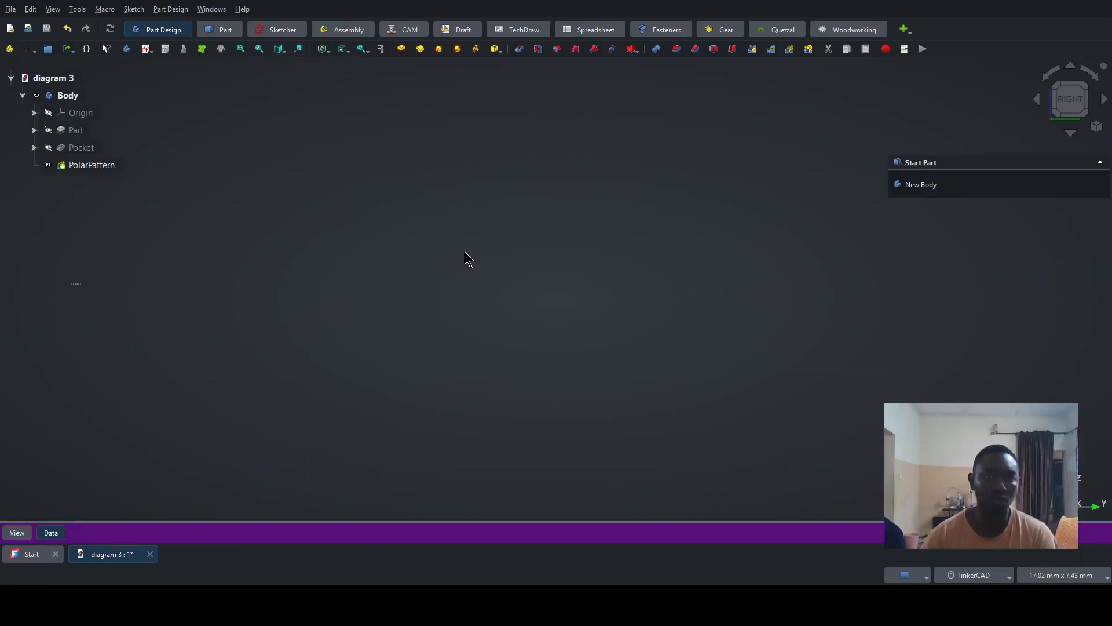
pyautogui.moveTo(466, 331); pyautogui.dragTo(506, 303, button='middle')
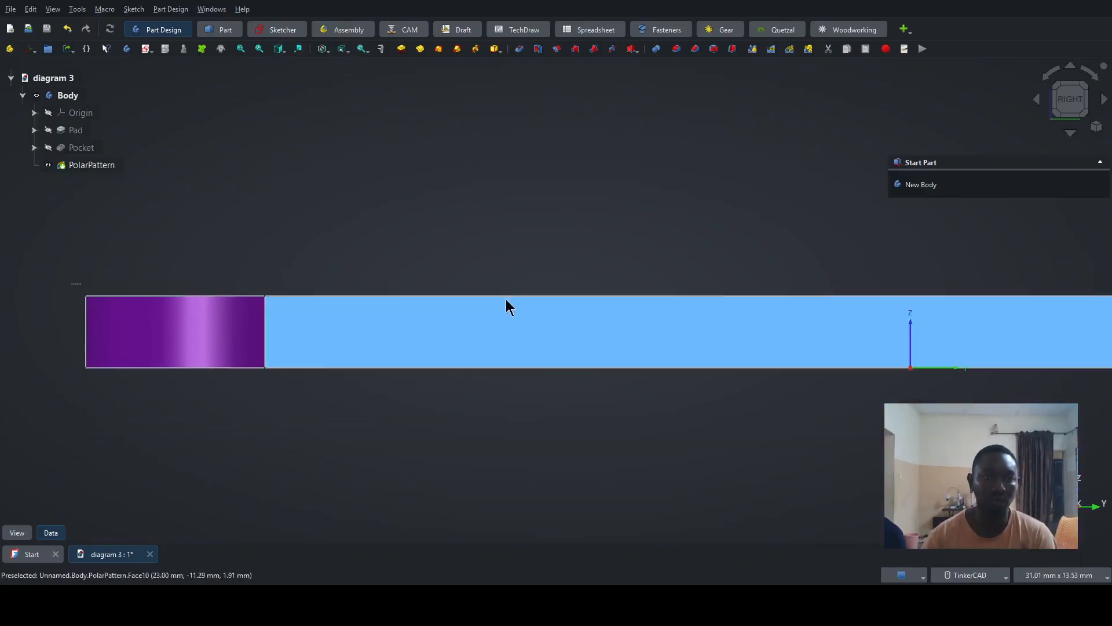
pyautogui.click(239, 50)
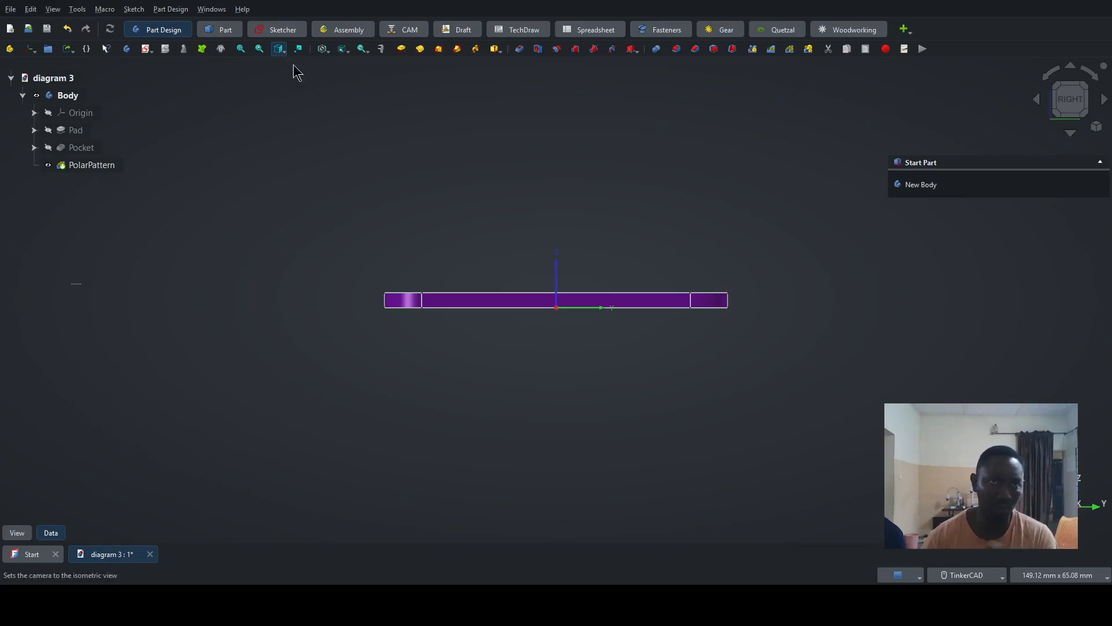
pyautogui.press('0')
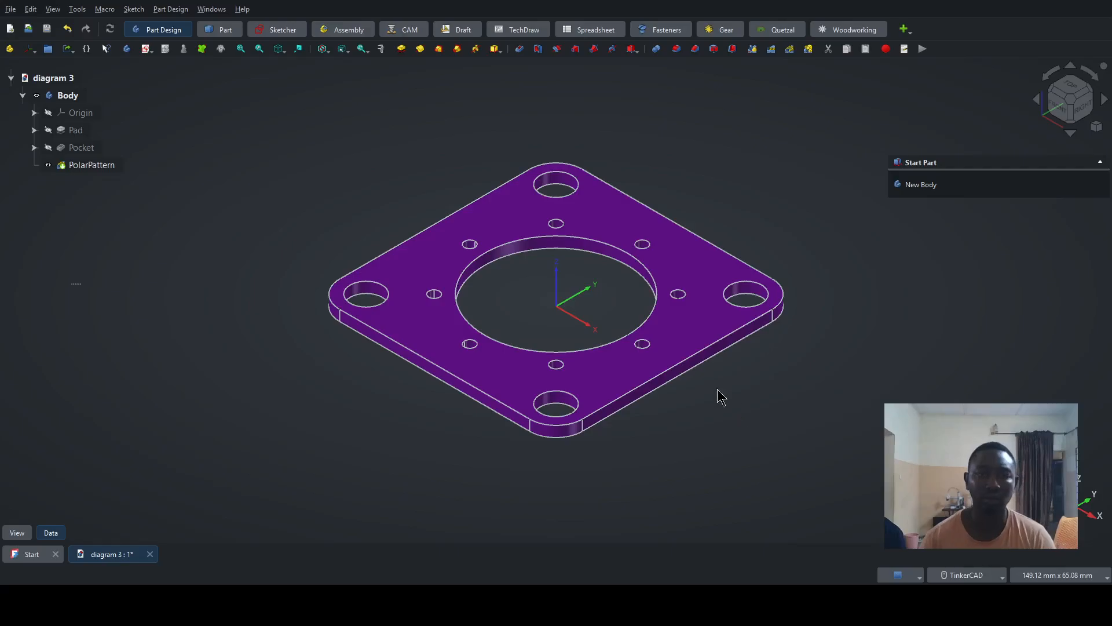
pyautogui.moveTo(533, 295); pyautogui.dragTo(526, 328, button='right')
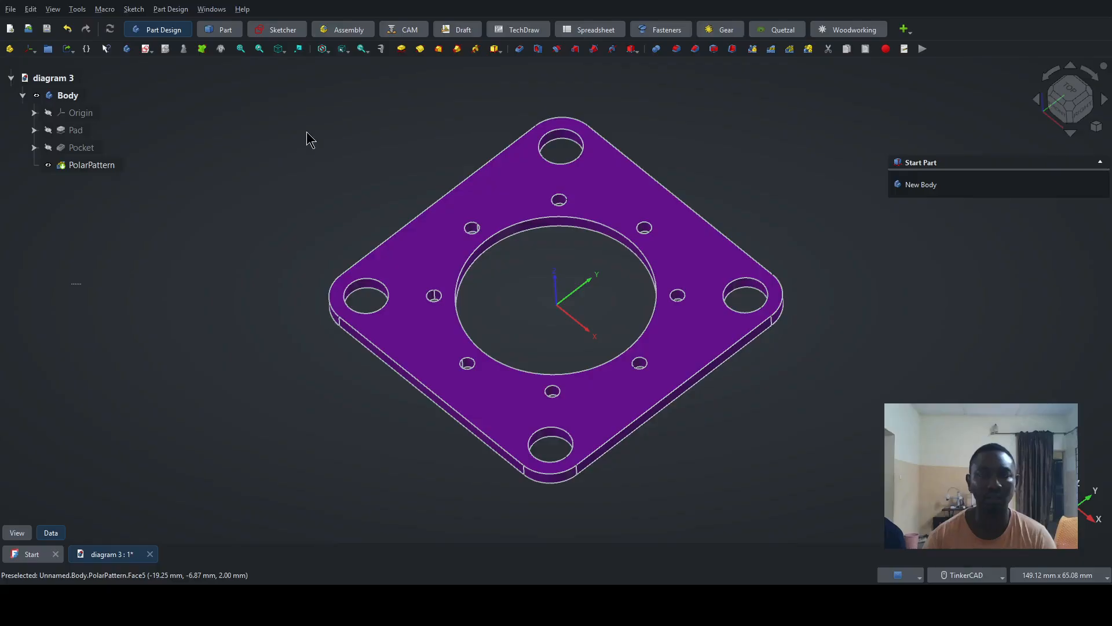